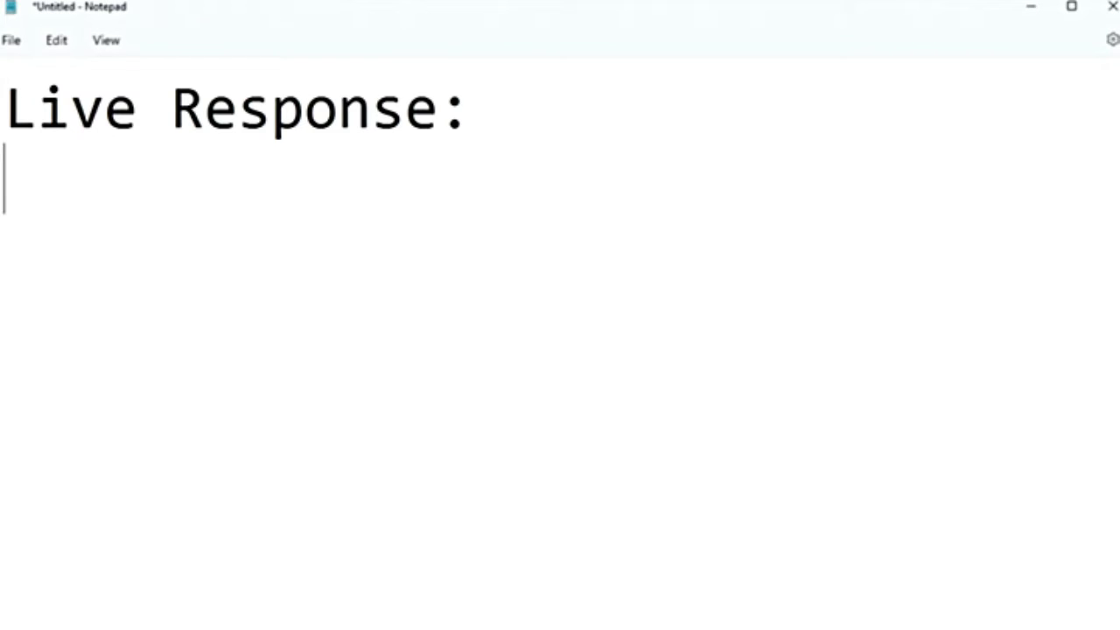
# - Type items '1) Basic and advanced commands', '3) Background', '4) Upload' and '5) Take or undo remediation actions'
pyautogui.write('1) Basic and ')
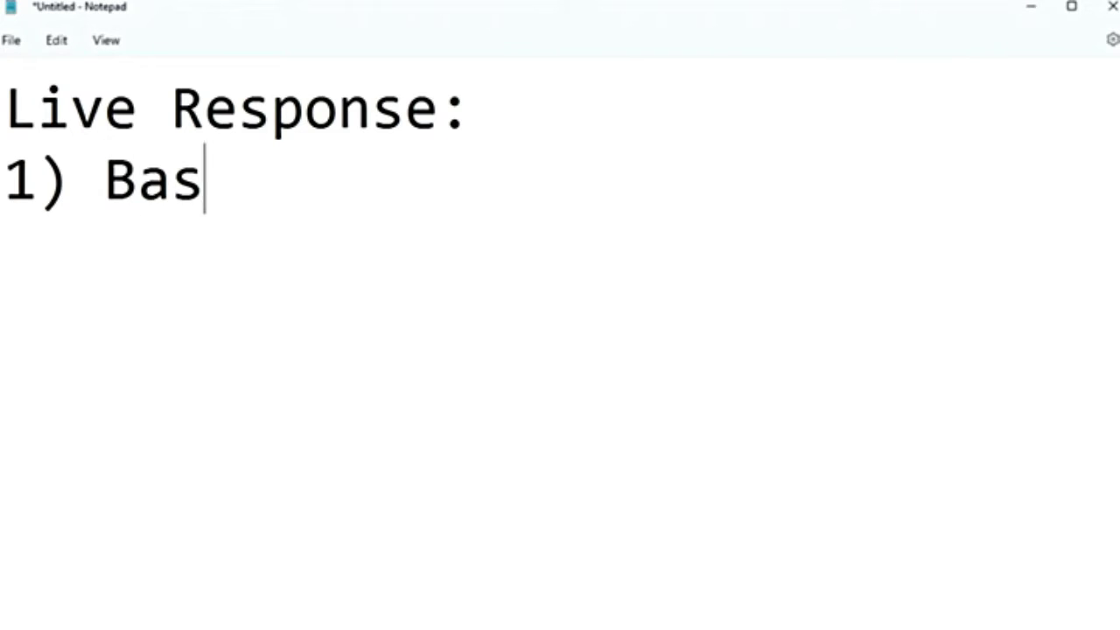
pyautogui.write('advanced')
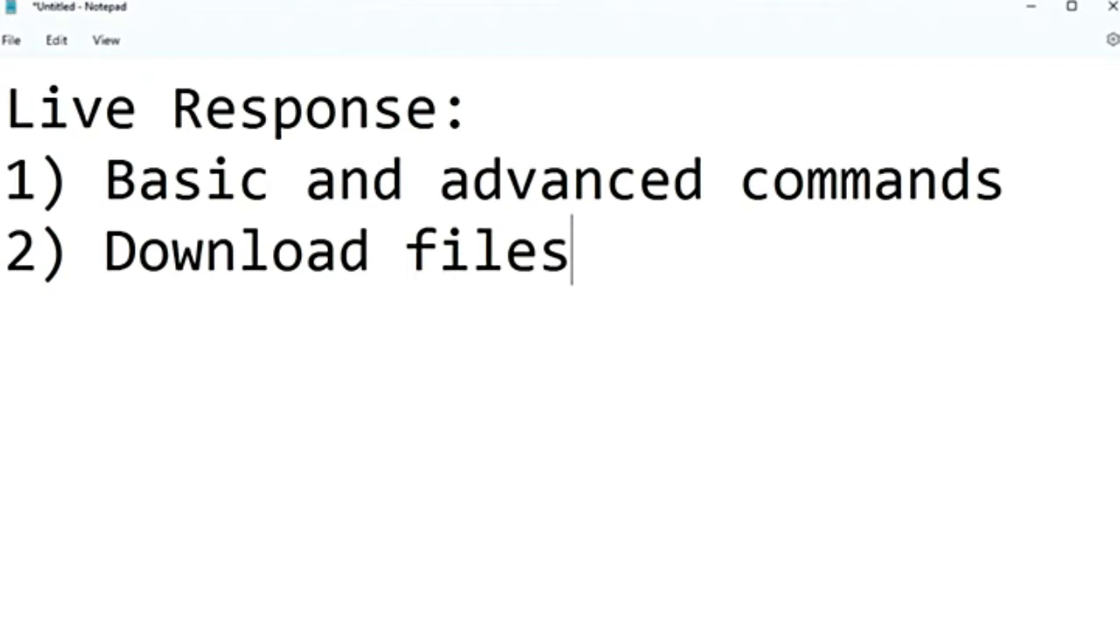
pyautogui.press('Return')
pyautogui.write('3) ')
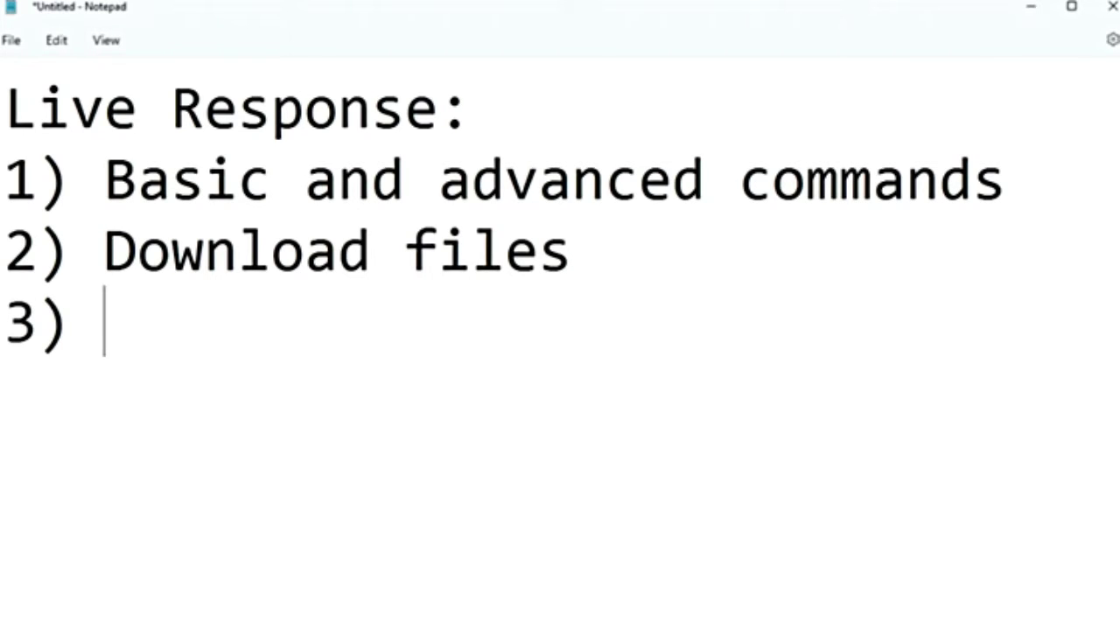
pyautogui.write('Background')
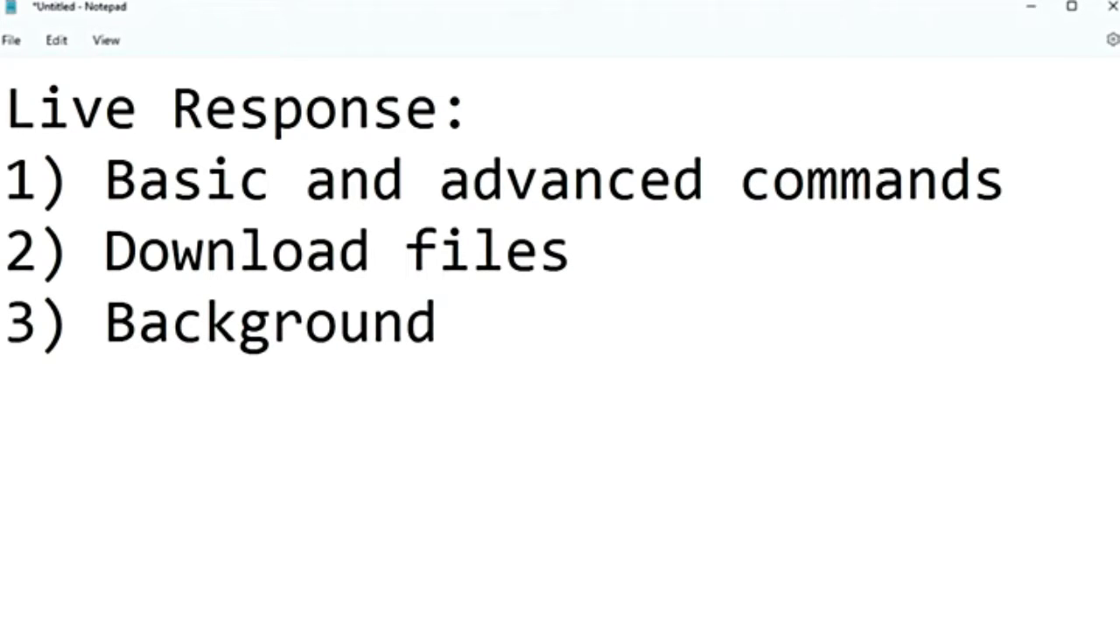
pyautogui.press('Return')
pyautogui.write('4)')
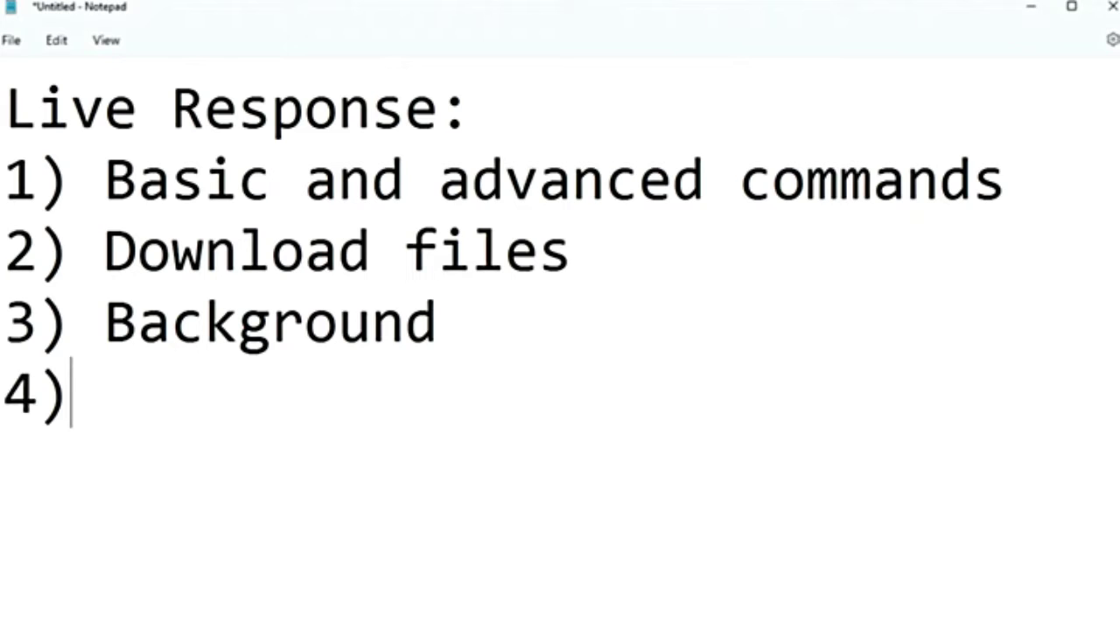
pyautogui.write(' Upload')
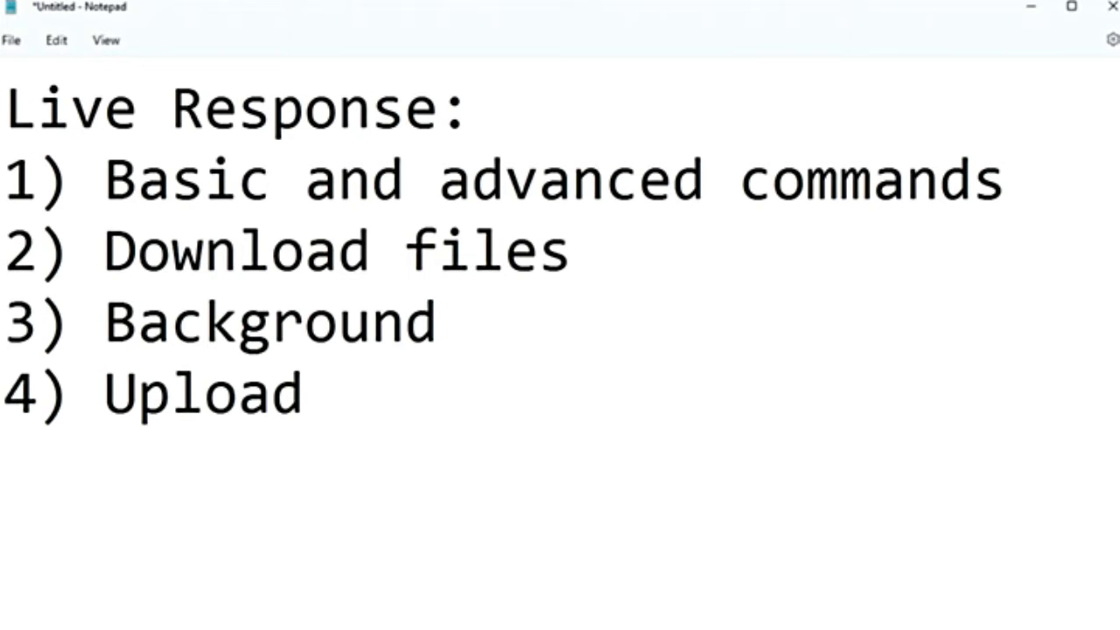
pyautogui.press('Return')
pyautogui.write('5) ')
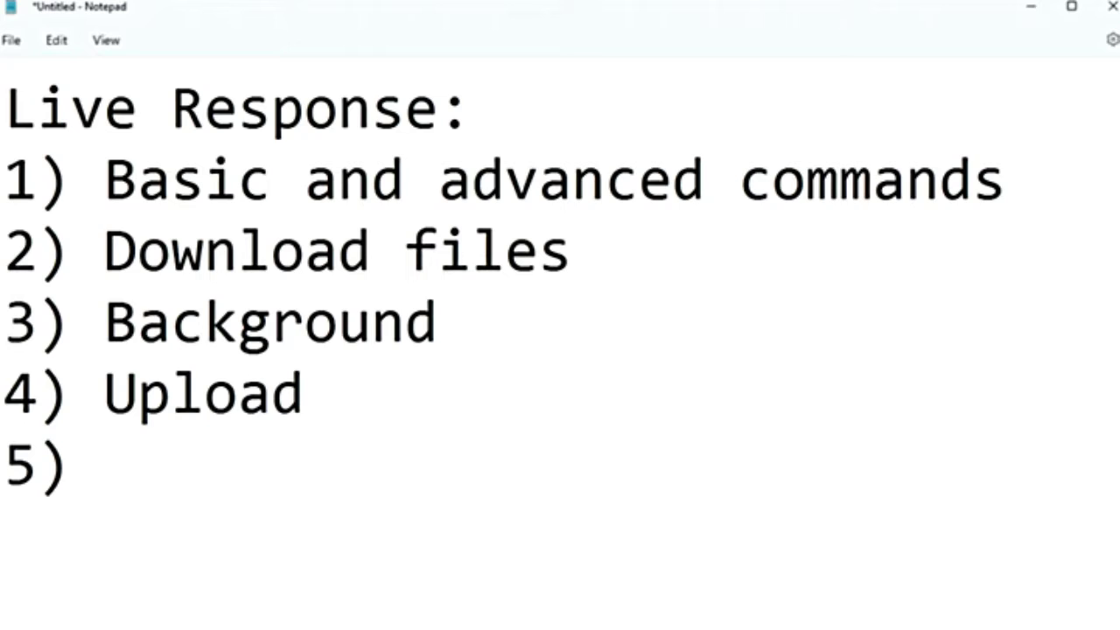
pyautogui.write('Take or undo remediation actions')
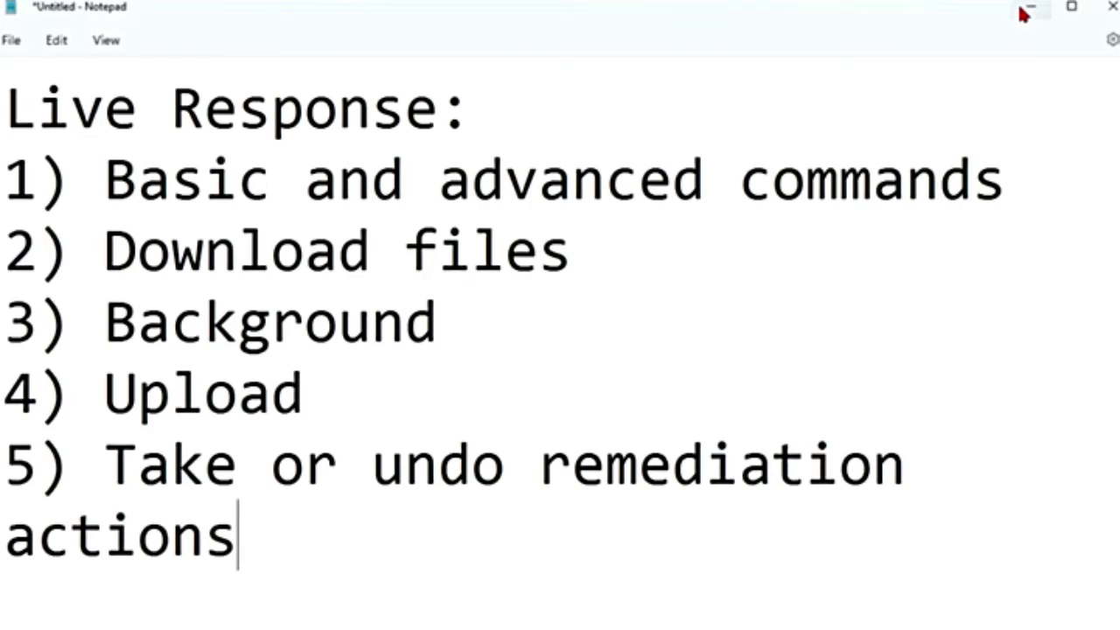
# - Switch to the Defender portal and open the desktop-a8n8btv device page from the device inventory
pyautogui.click(1033, 7)
pyautogui.moveTo(169, 48); pyautogui.dragTo(292, 61)
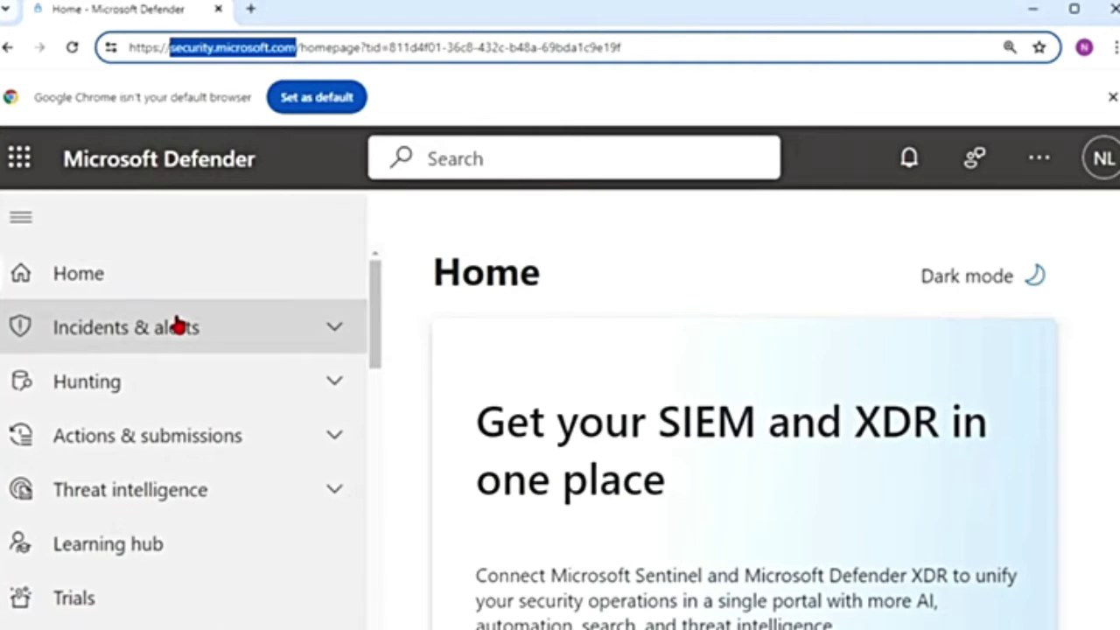
pyautogui.scroll(-8, 199, 557)
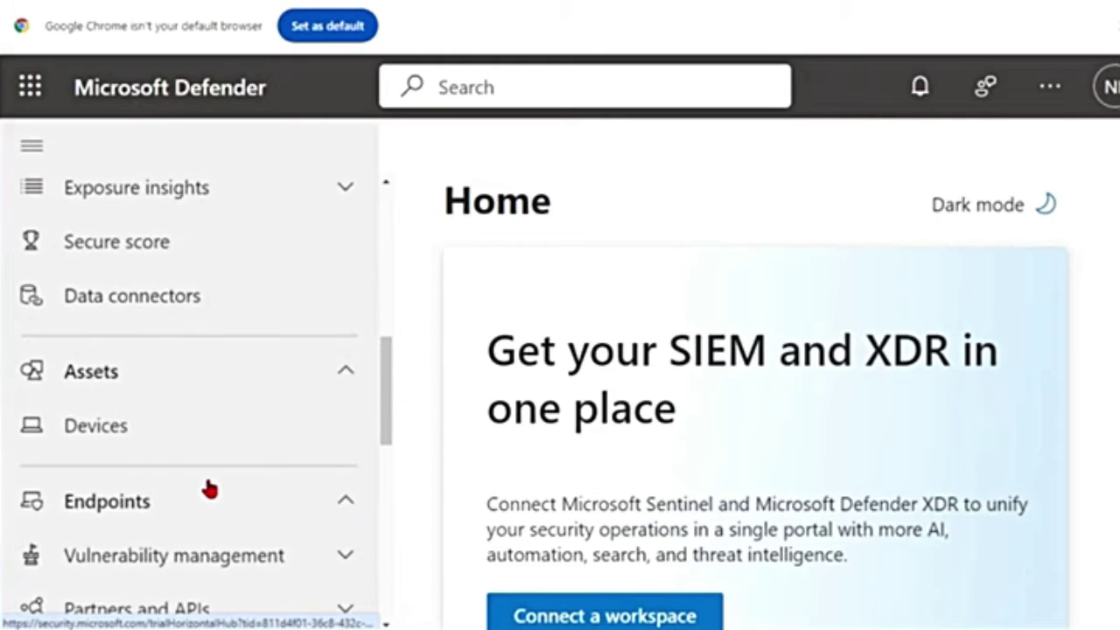
pyautogui.click(103, 429)
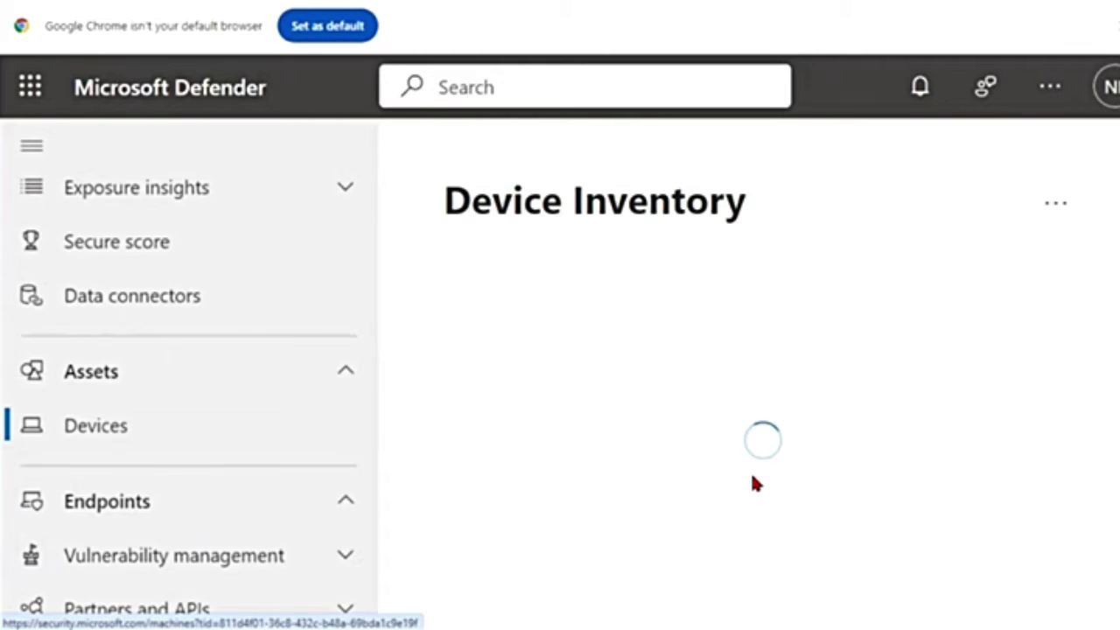
pyautogui.click(604, 539)
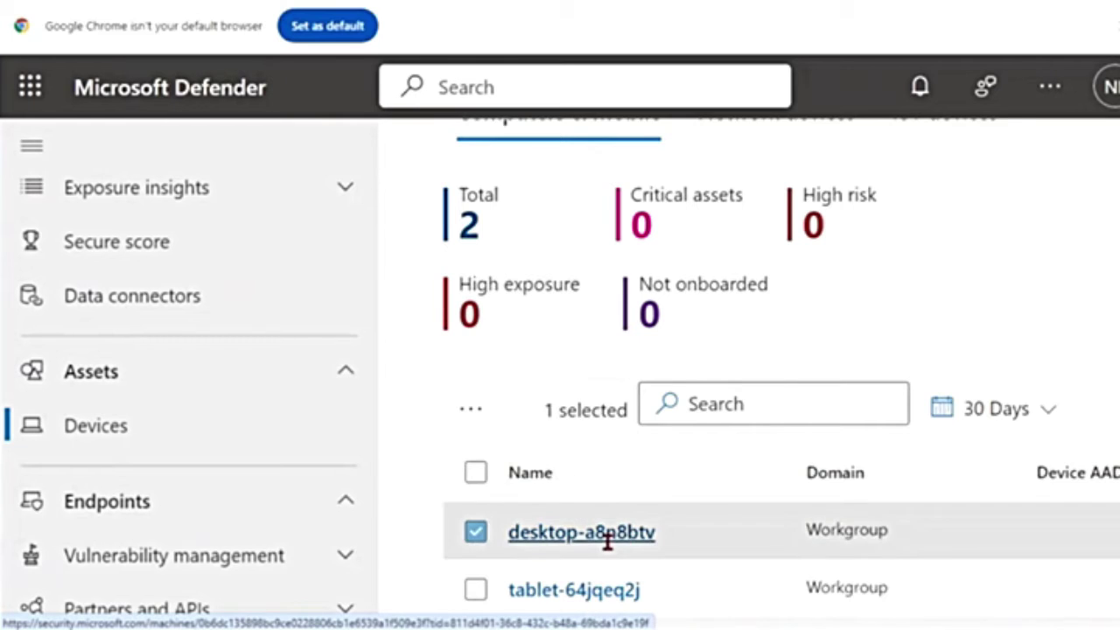
pyautogui.scroll(1, 610, 550)
pyautogui.click(610, 550)
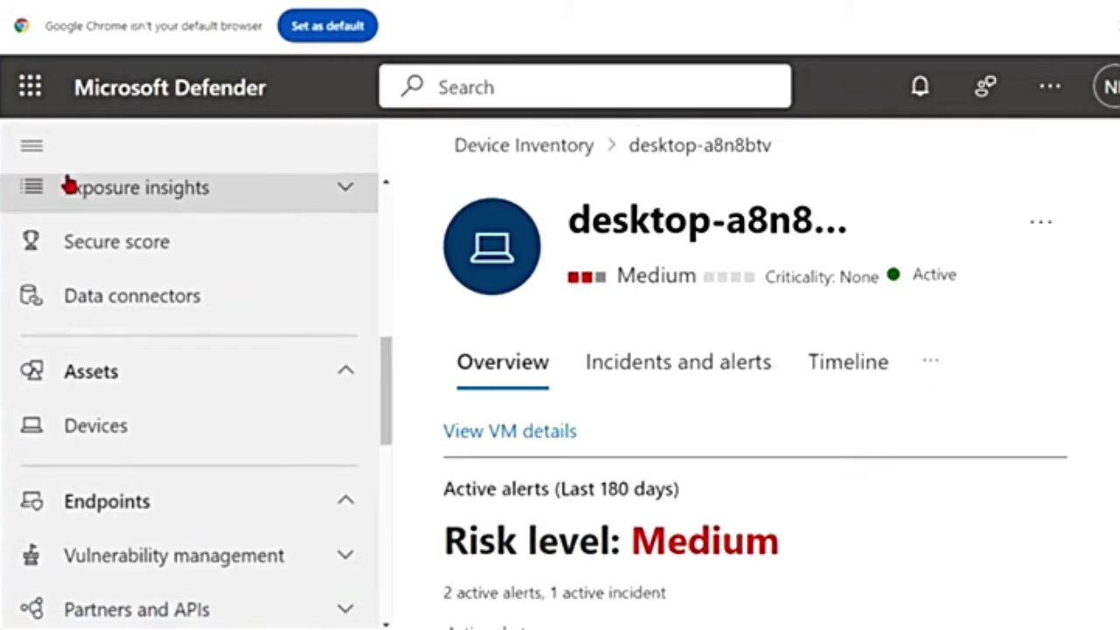
# - Initiate a Live Response session, which fails because the Live Response tenant setting is disabled
pyautogui.click(31, 149)
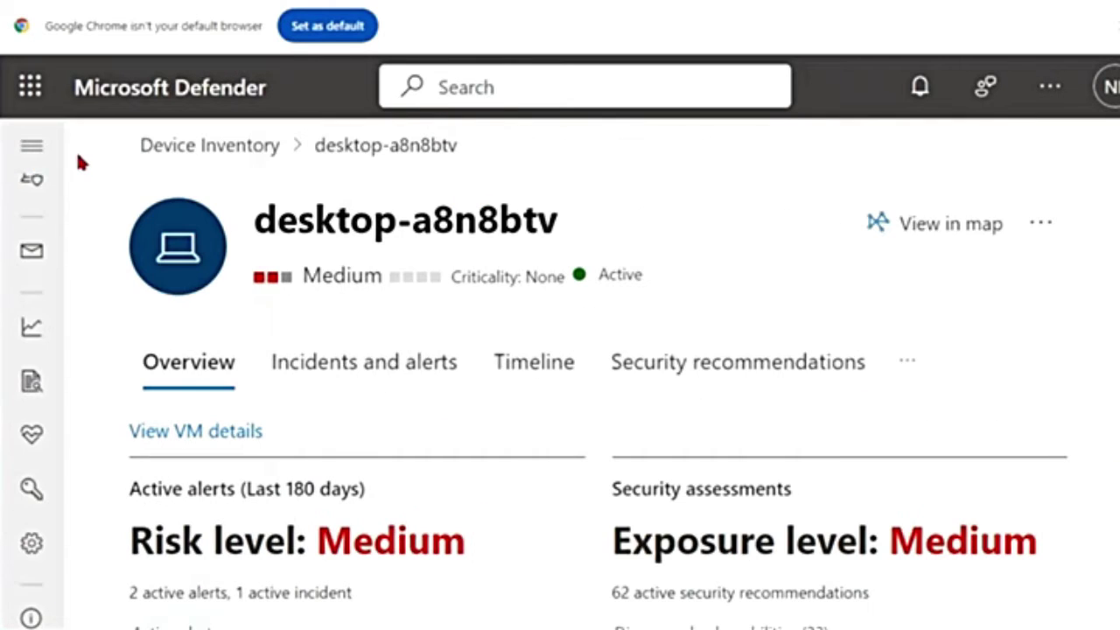
pyautogui.click(1041, 226)
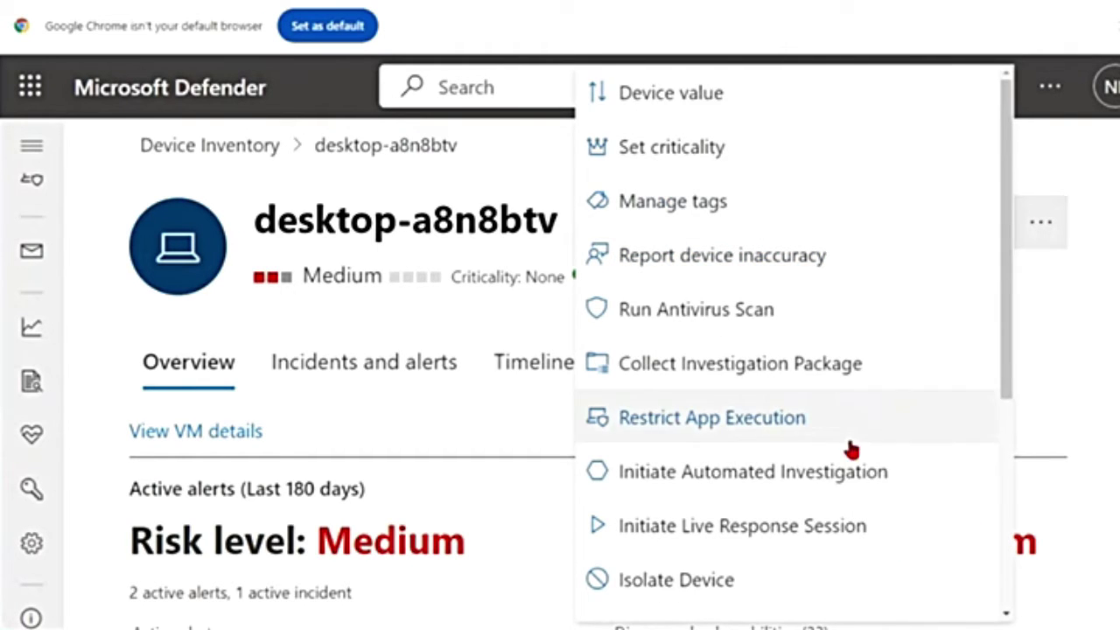
pyautogui.scroll(-1, 855, 478)
pyautogui.scroll(-3, 831, 472)
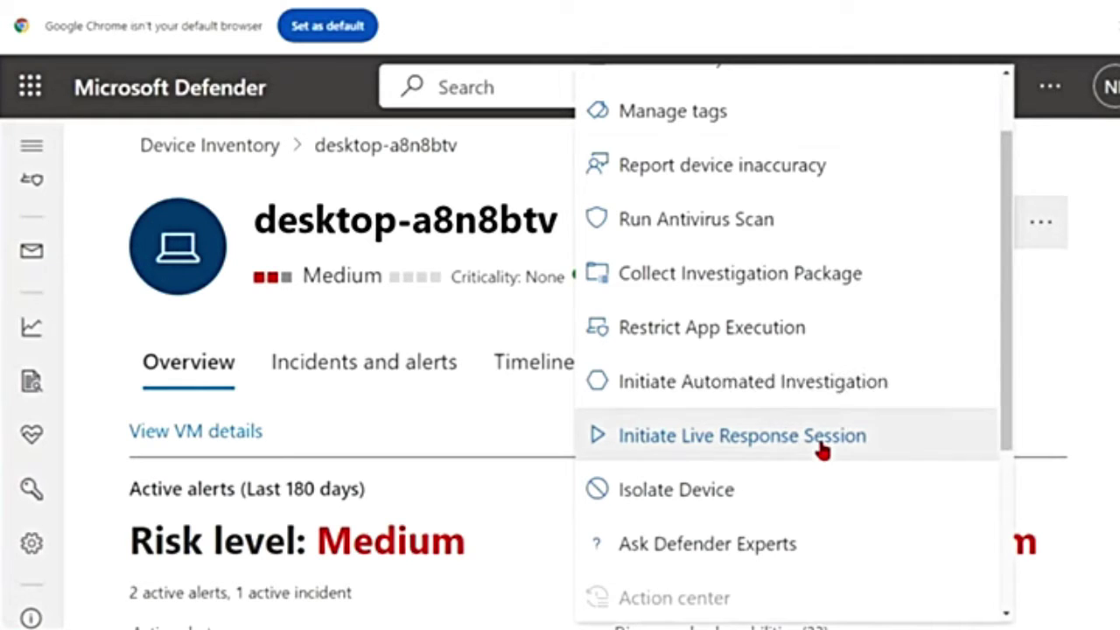
pyautogui.click(823, 448)
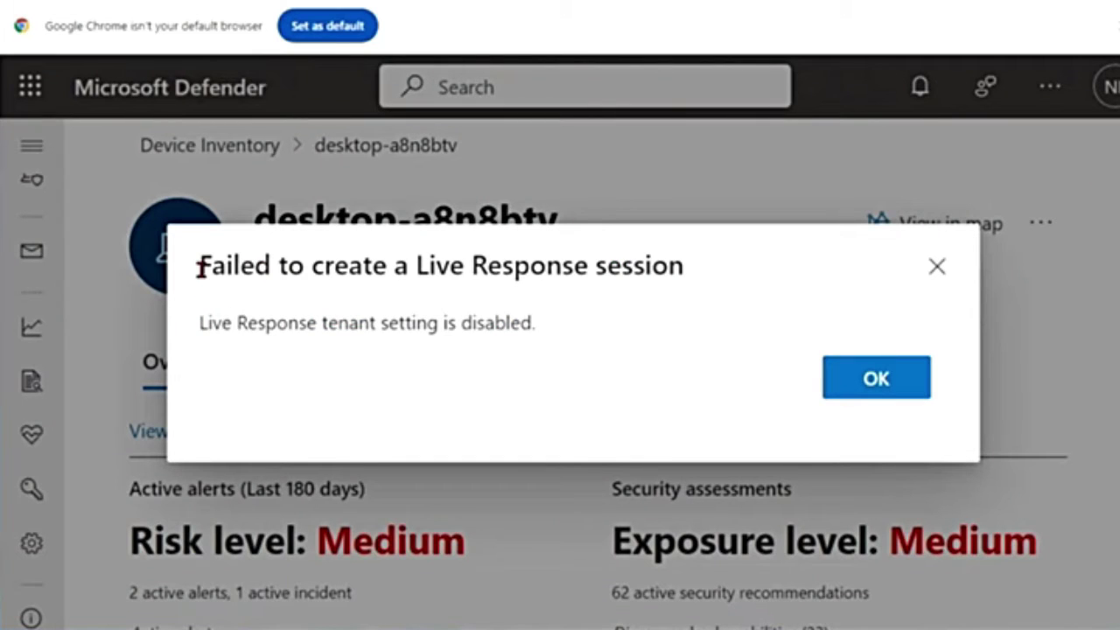
pyautogui.moveTo(200, 264); pyautogui.dragTo(691, 270)
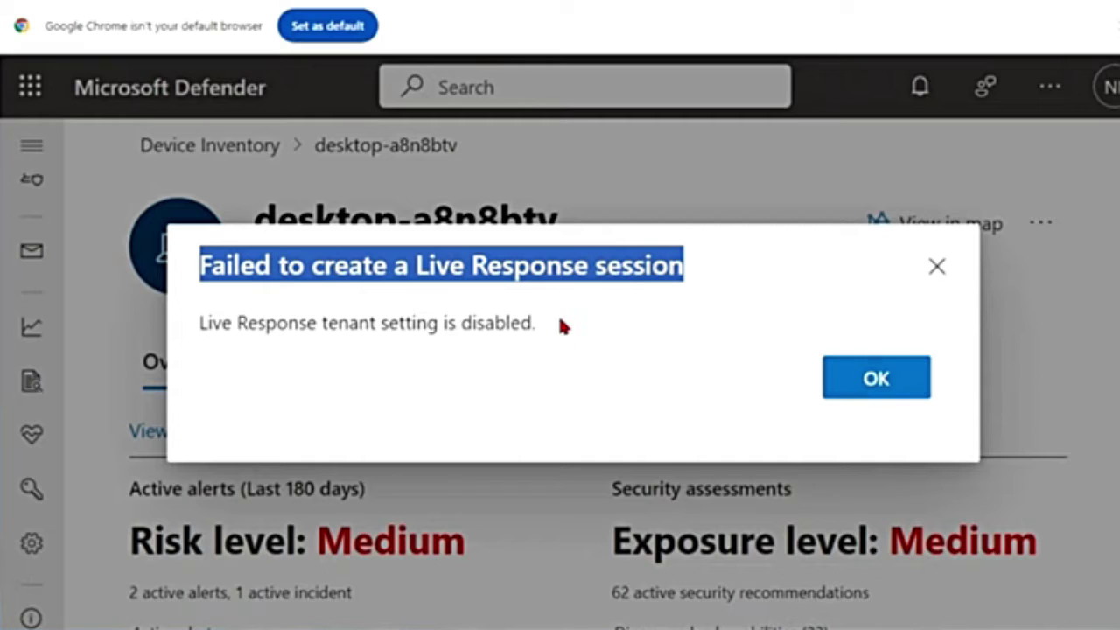
# - Dismiss the Live Response error and go to Settings > Endpoints
pyautogui.click(878, 393)
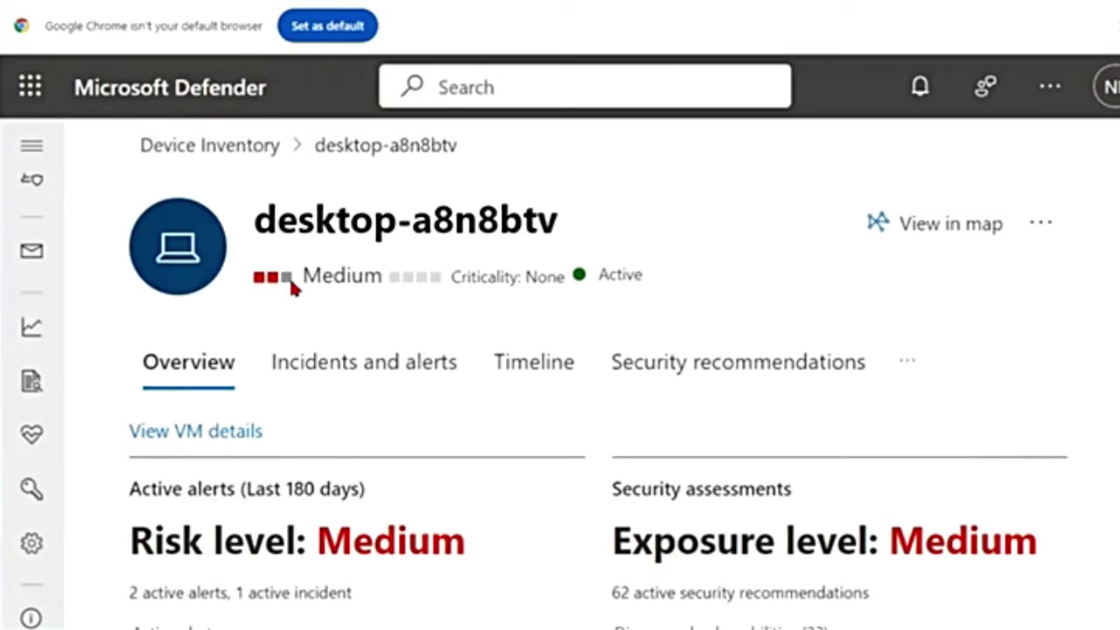
pyautogui.click(31, 145)
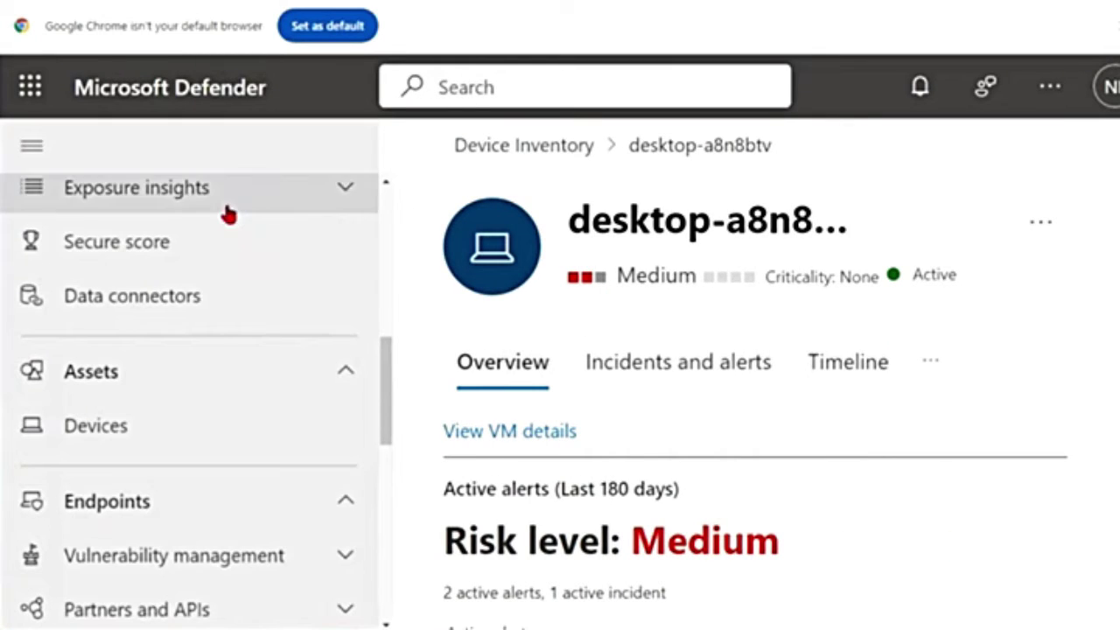
pyautogui.scroll(-8, 230, 288)
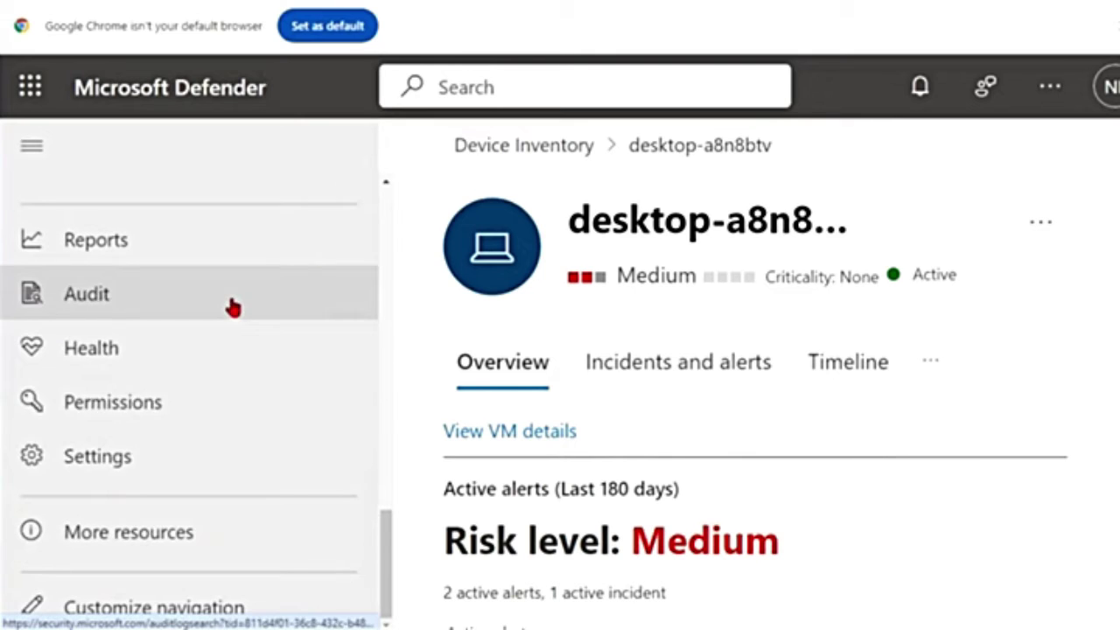
pyautogui.click(116, 460)
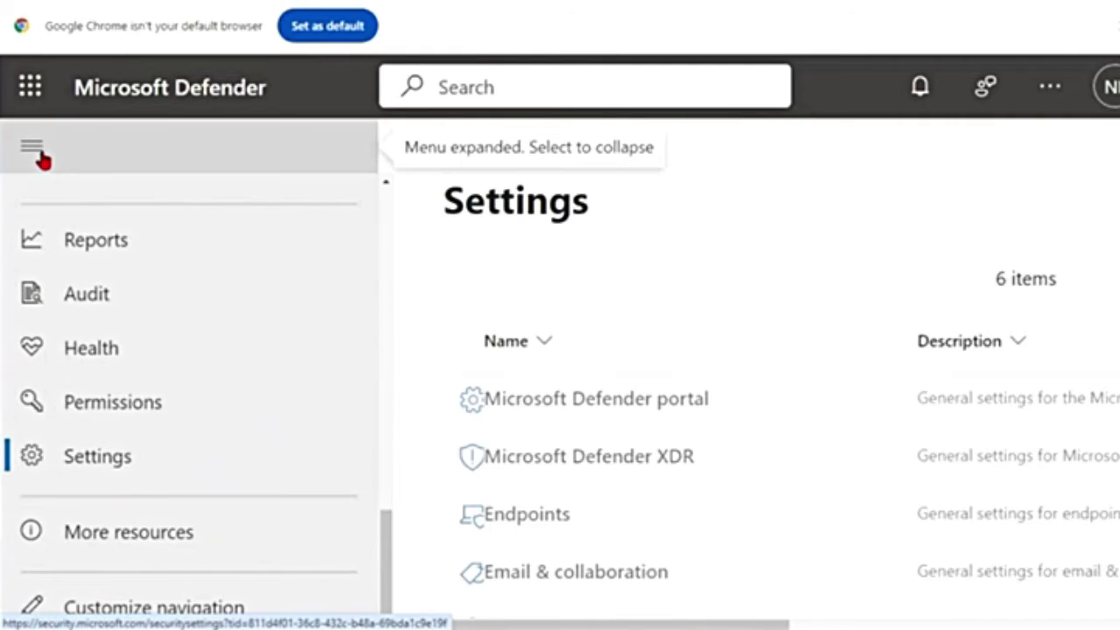
pyautogui.click(31, 147)
pyautogui.scroll(-1, 196, 428)
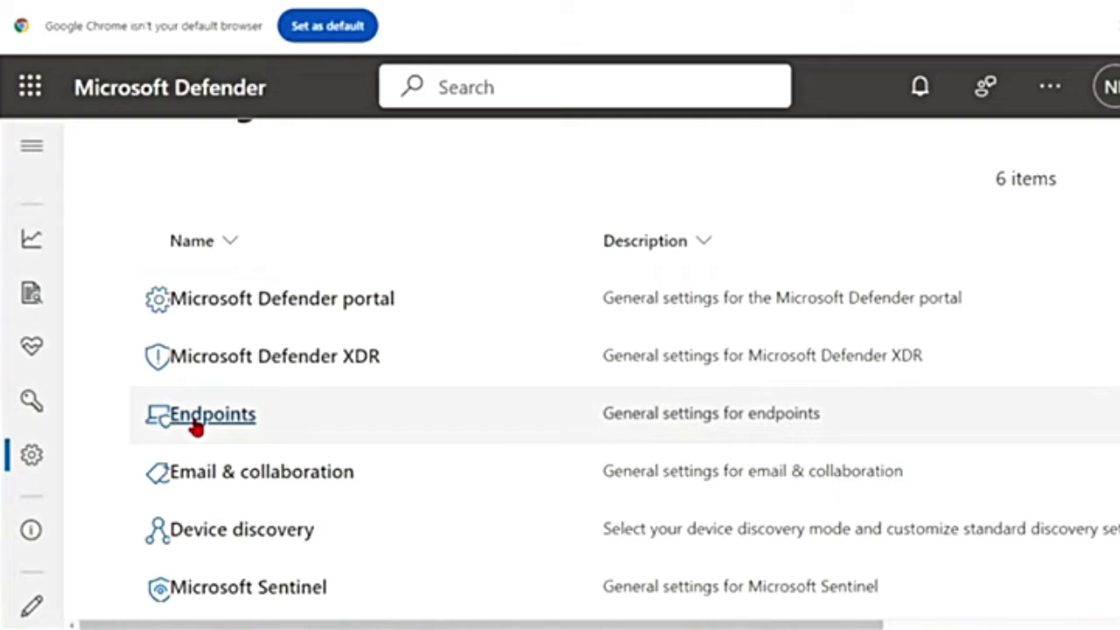
pyautogui.click(211, 421)
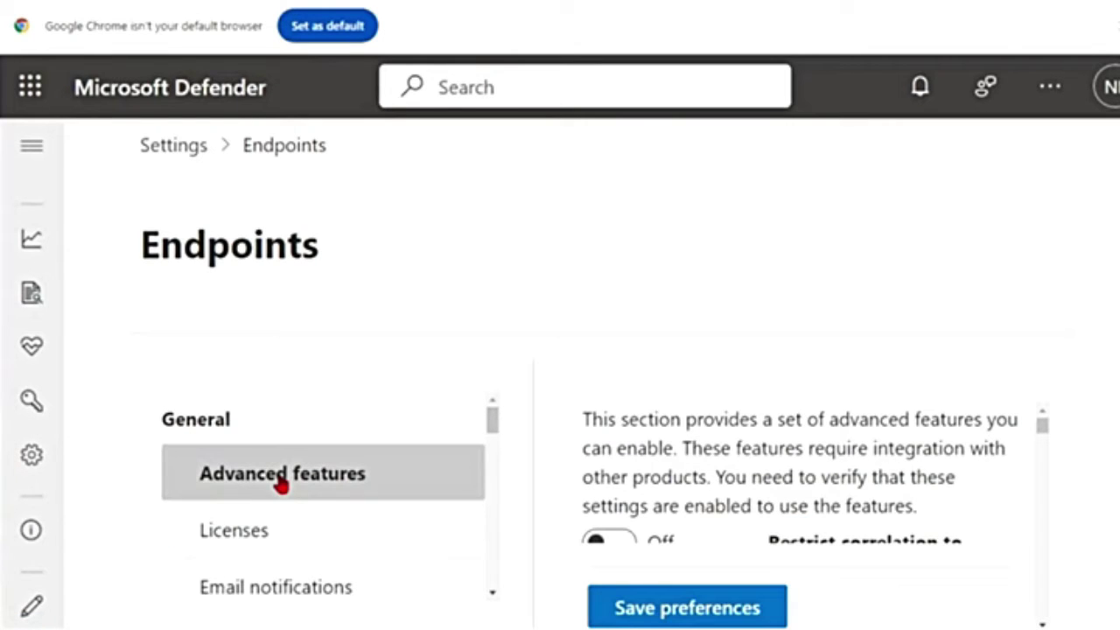
# - Zoom out to the Advanced features Live Response toggle and read its remote shell description
pyautogui.scroll(-4, 700, 500)
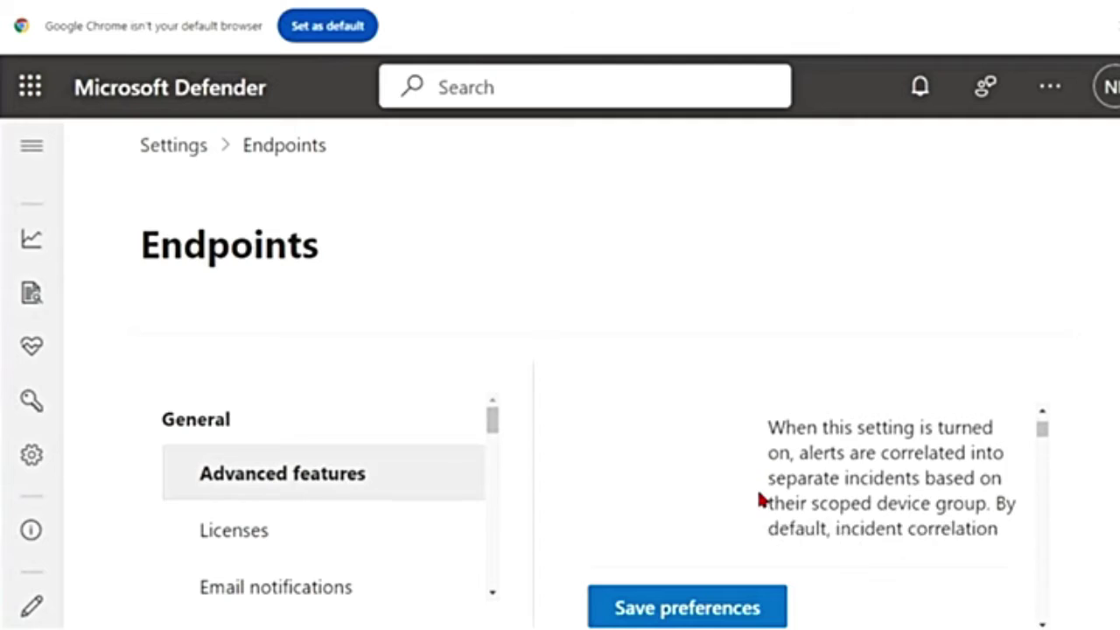
pyautogui.scroll(-5, 759, 490)
pyautogui.hotkey('ctrl', '-')
pyautogui.scroll(-10, 980, 433)
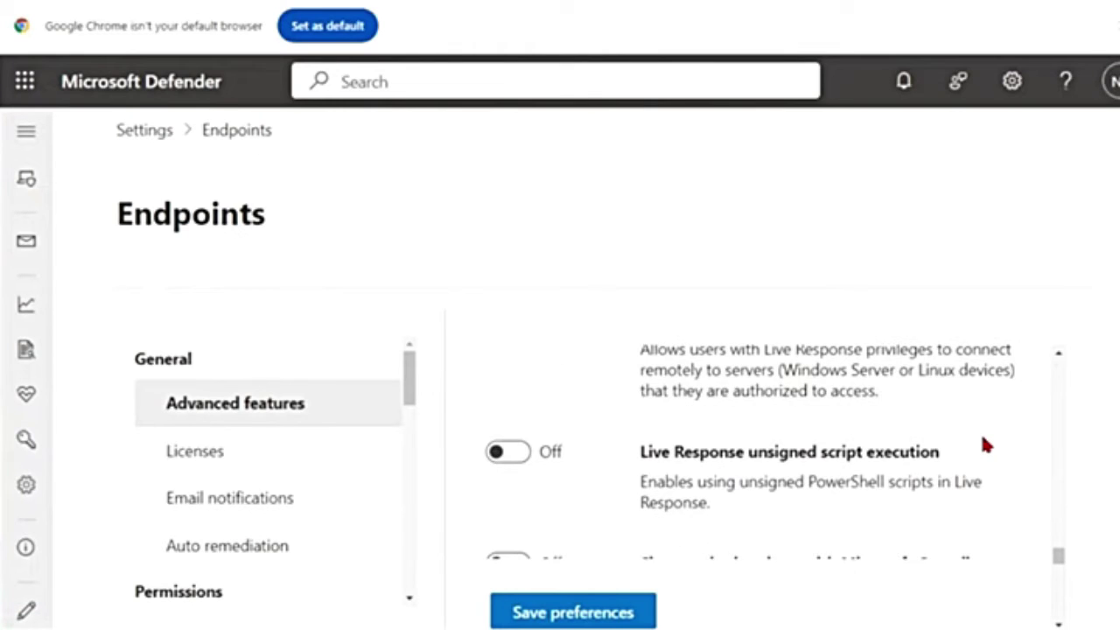
pyautogui.scroll(3, 984, 445)
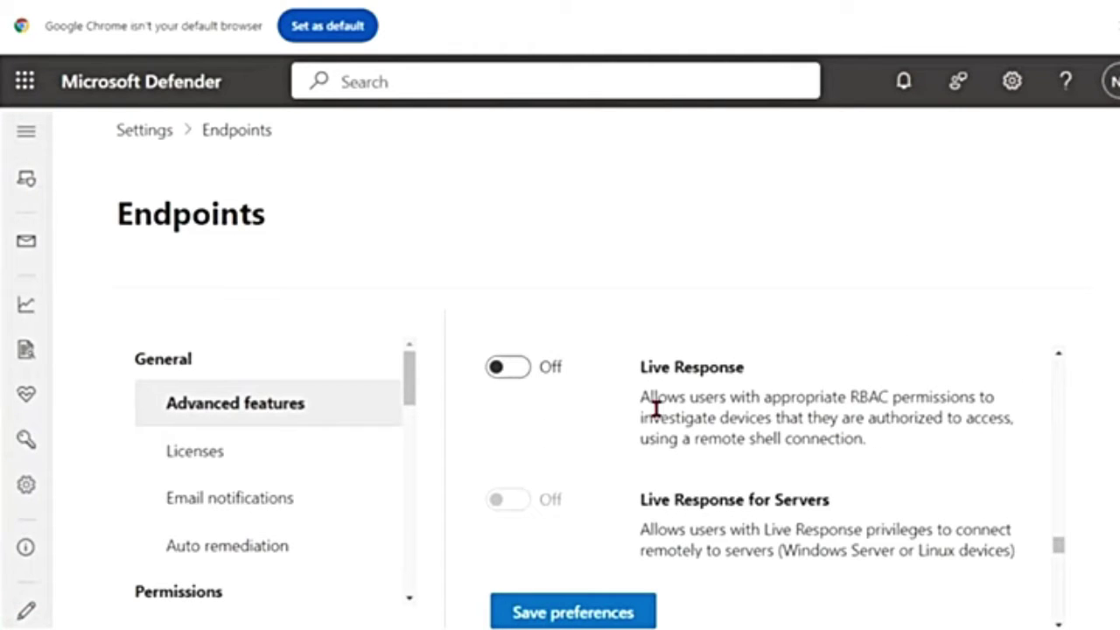
pyautogui.moveTo(643, 369); pyautogui.dragTo(764, 366)
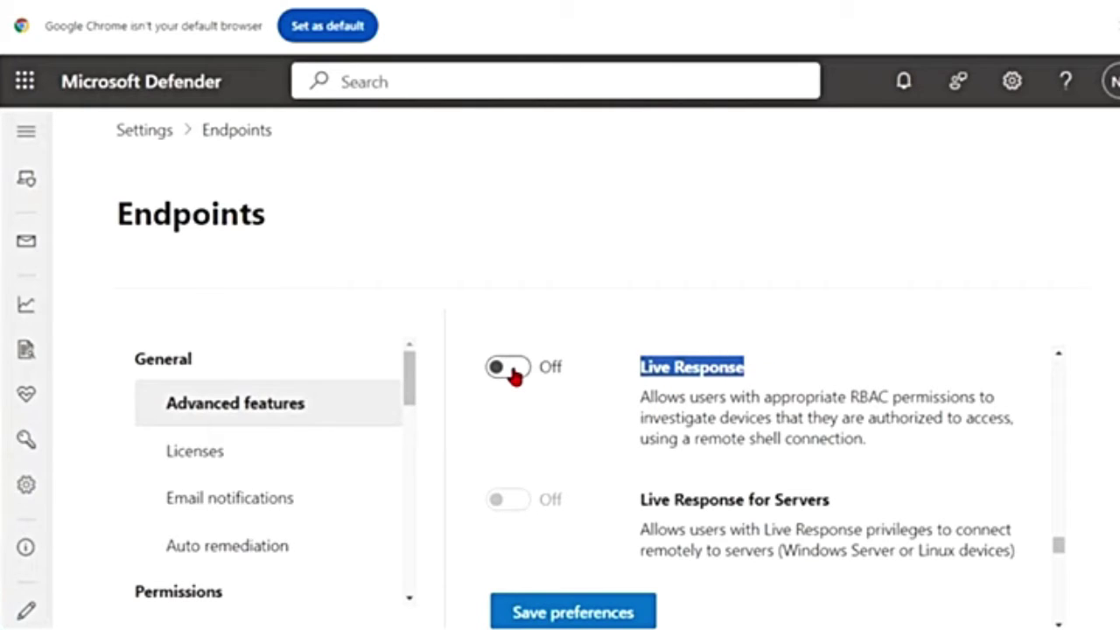
pyautogui.moveTo(654, 398); pyautogui.dragTo(979, 398)
pyautogui.moveTo(684, 417); pyautogui.dragTo(779, 417)
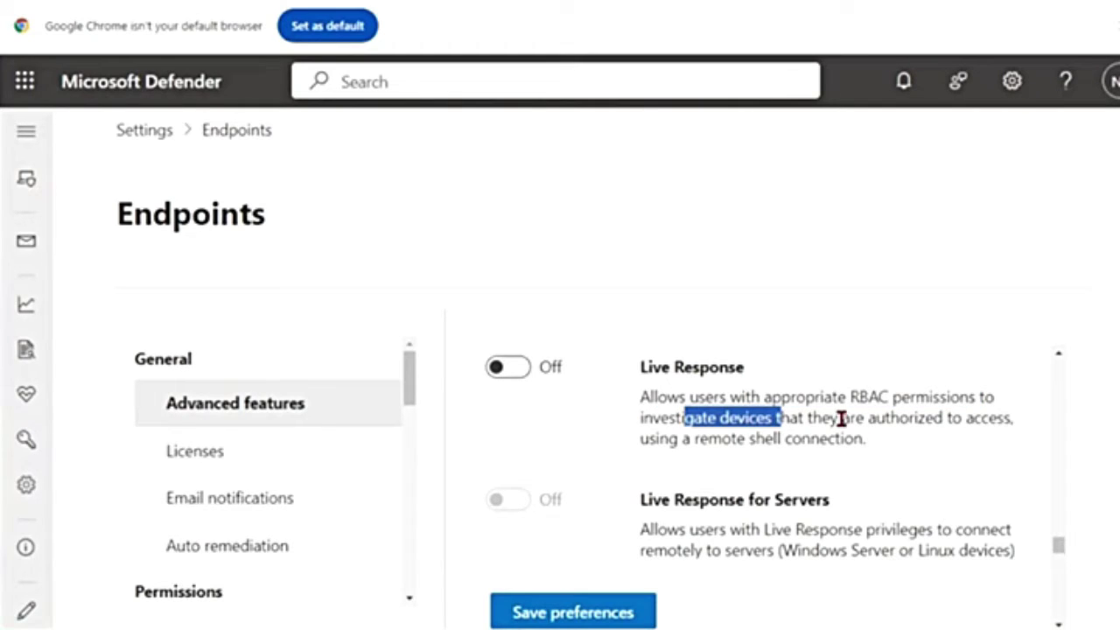
pyautogui.click(1001, 417)
pyautogui.moveTo(698, 437); pyautogui.dragTo(898, 442)
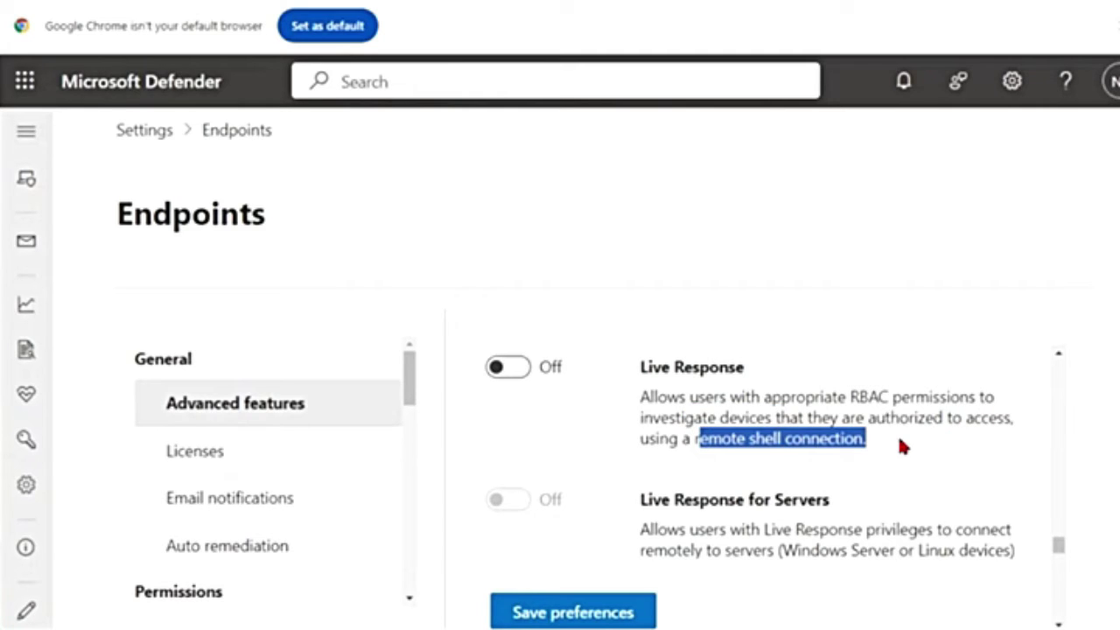
# - Turn Live Response On and save the preference
pyautogui.click(522, 377)
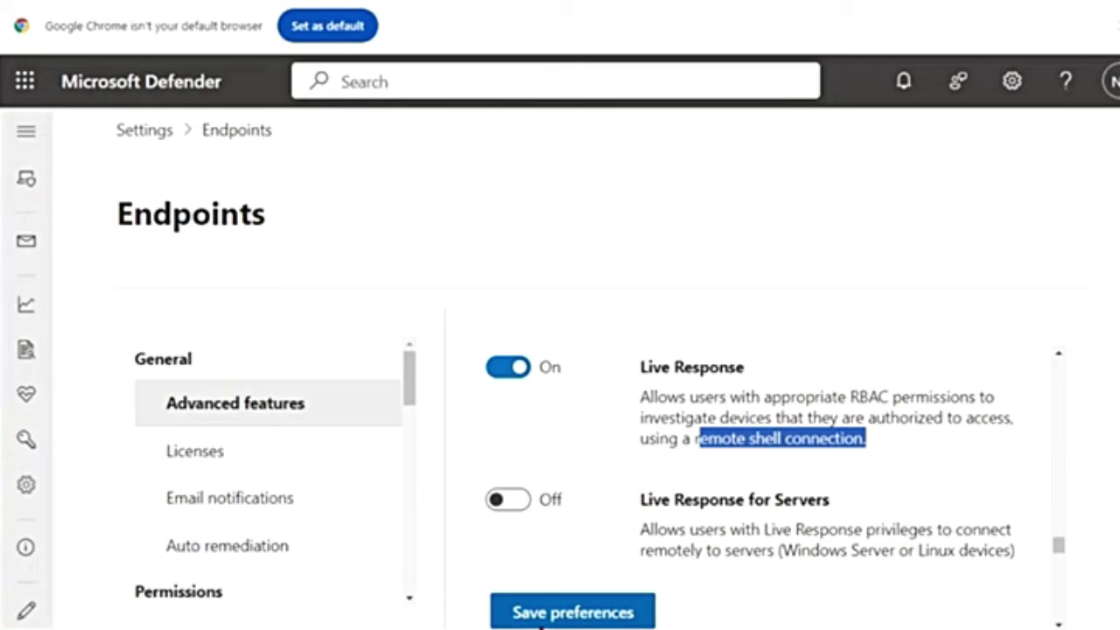
pyautogui.click(567, 613)
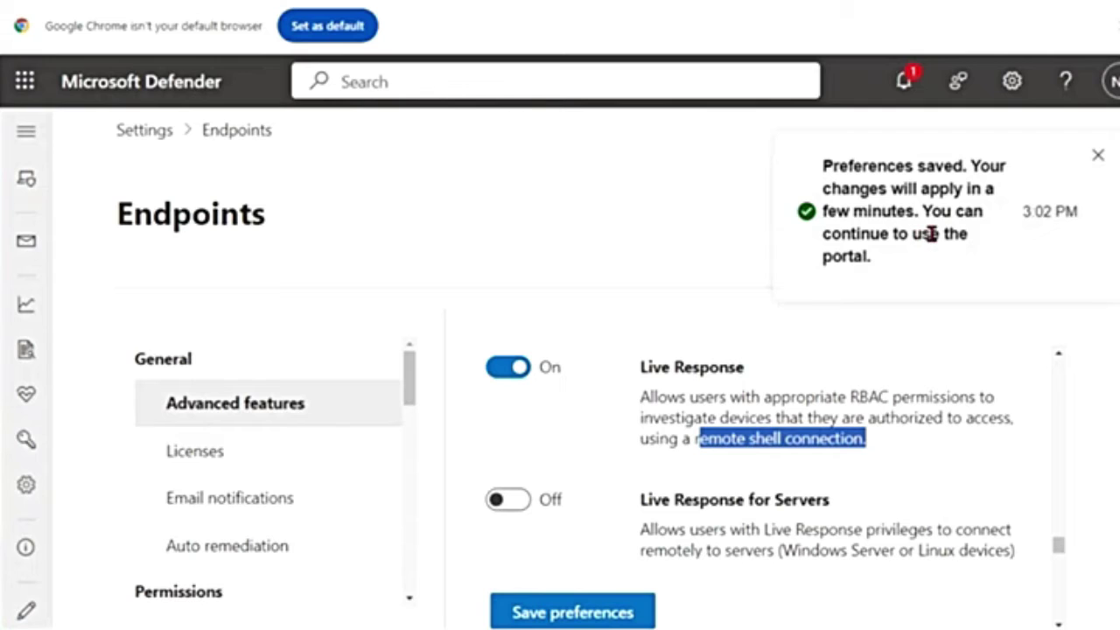
pyautogui.click(1090, 169)
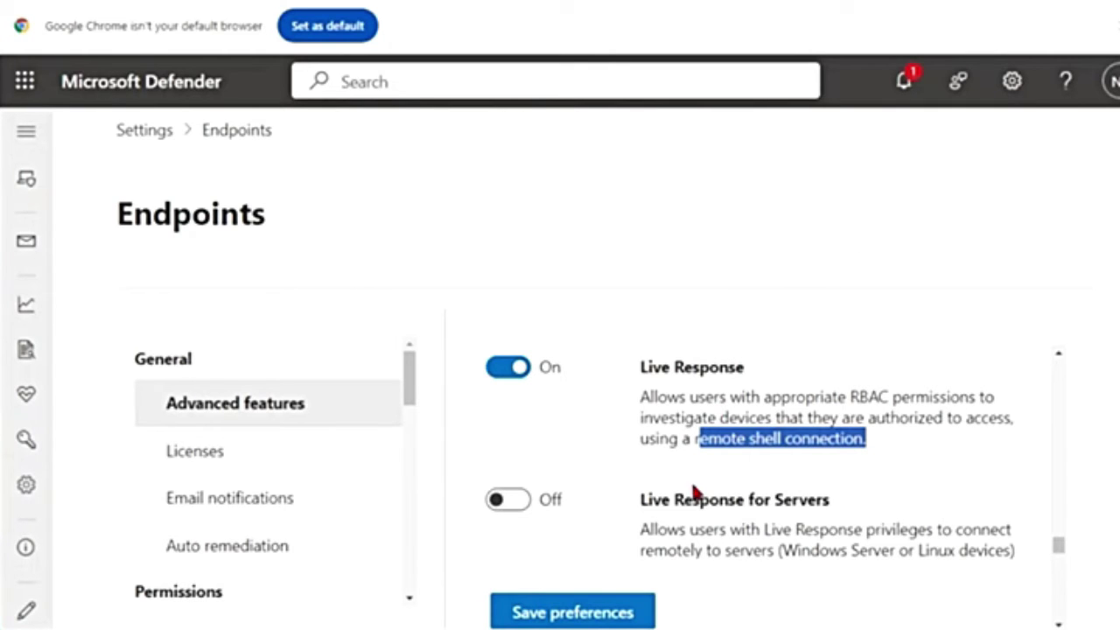
pyautogui.scroll(-2, 697, 528)
pyautogui.scroll(1, 707, 477)
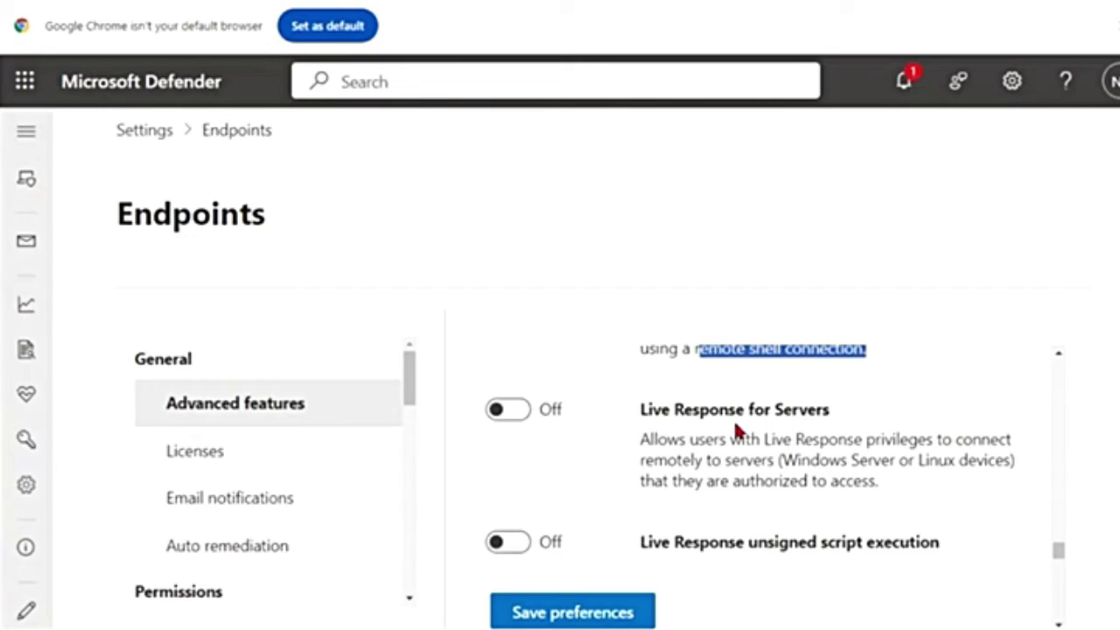
# - Review the Live Response for Servers and unsigned script execution setting descriptions
pyautogui.doubleClick(788, 409)
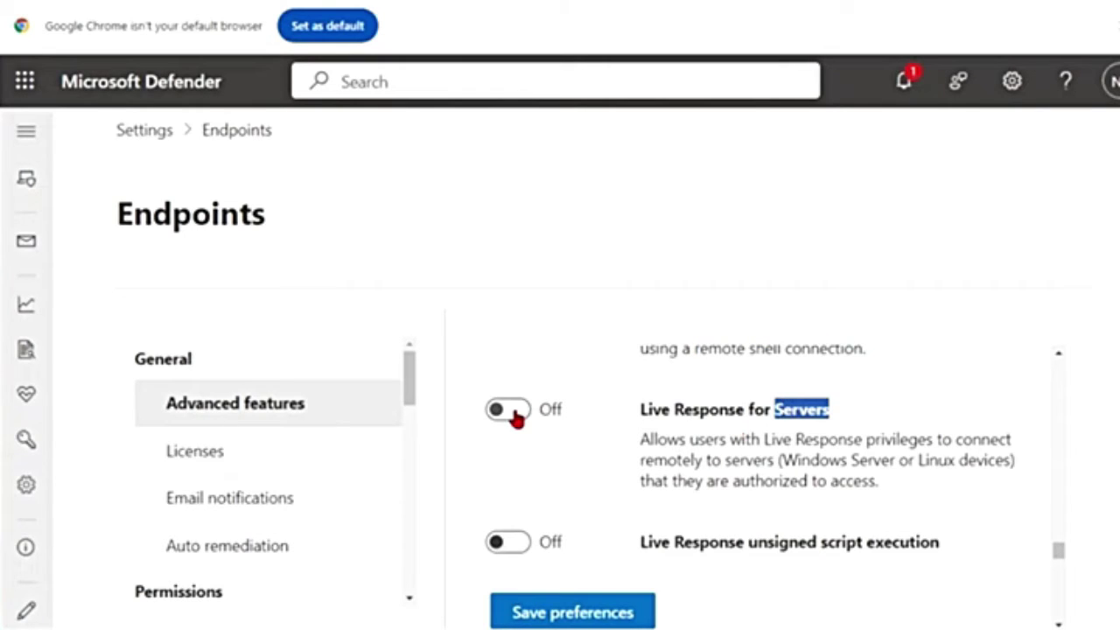
pyautogui.moveTo(639, 408); pyautogui.dragTo(831, 411)
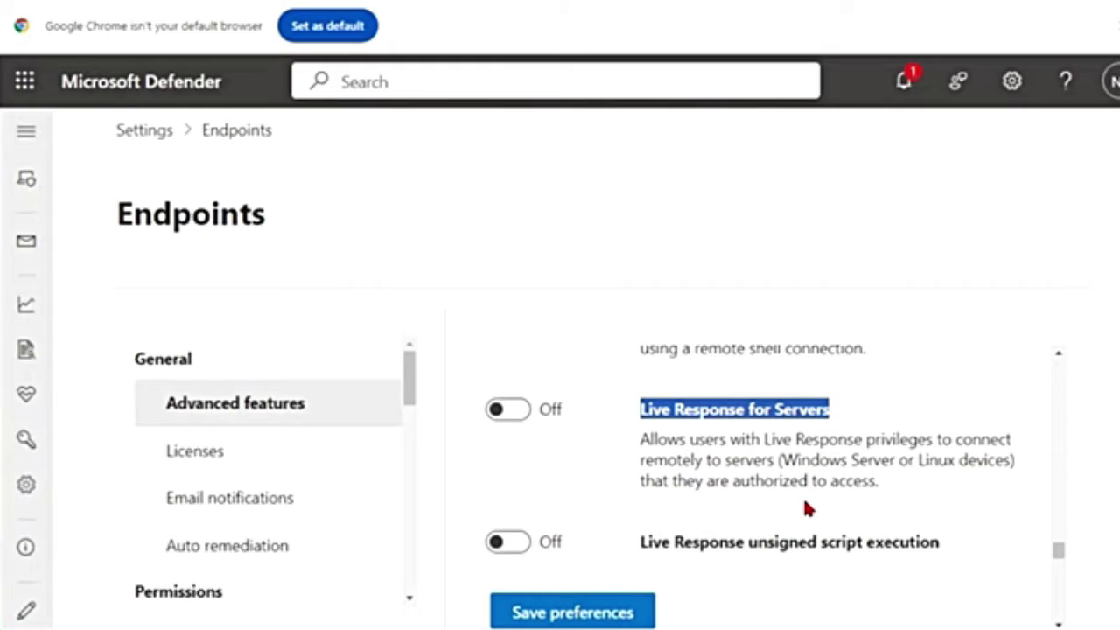
pyautogui.moveTo(783, 460); pyautogui.dragTo(1014, 459)
pyautogui.scroll(-2, 739, 487)
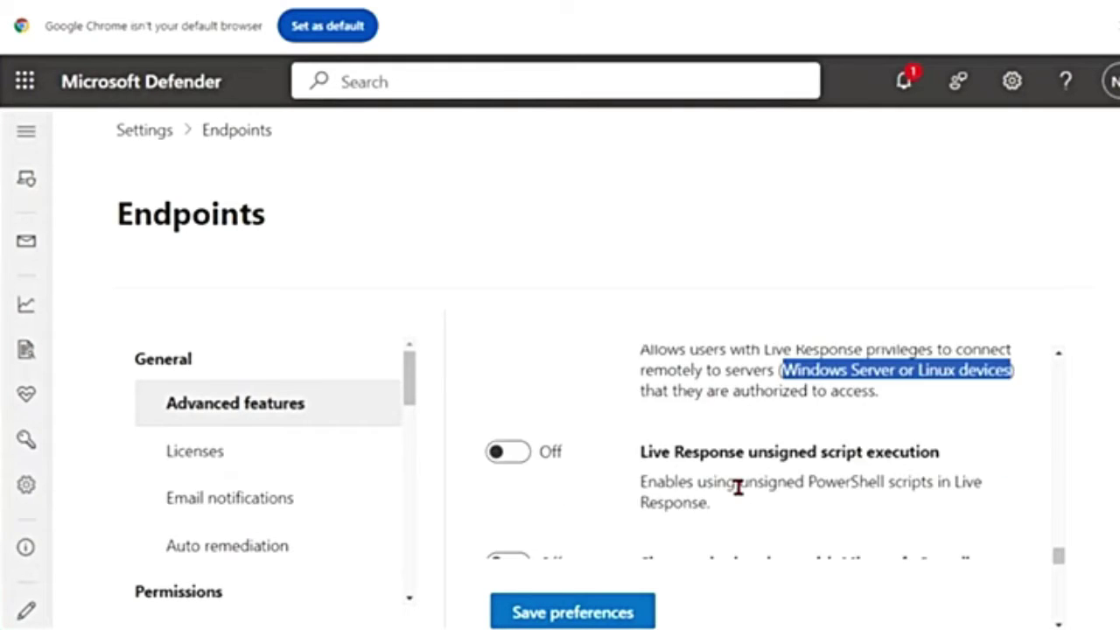
pyautogui.moveTo(638, 367); pyautogui.dragTo(968, 373)
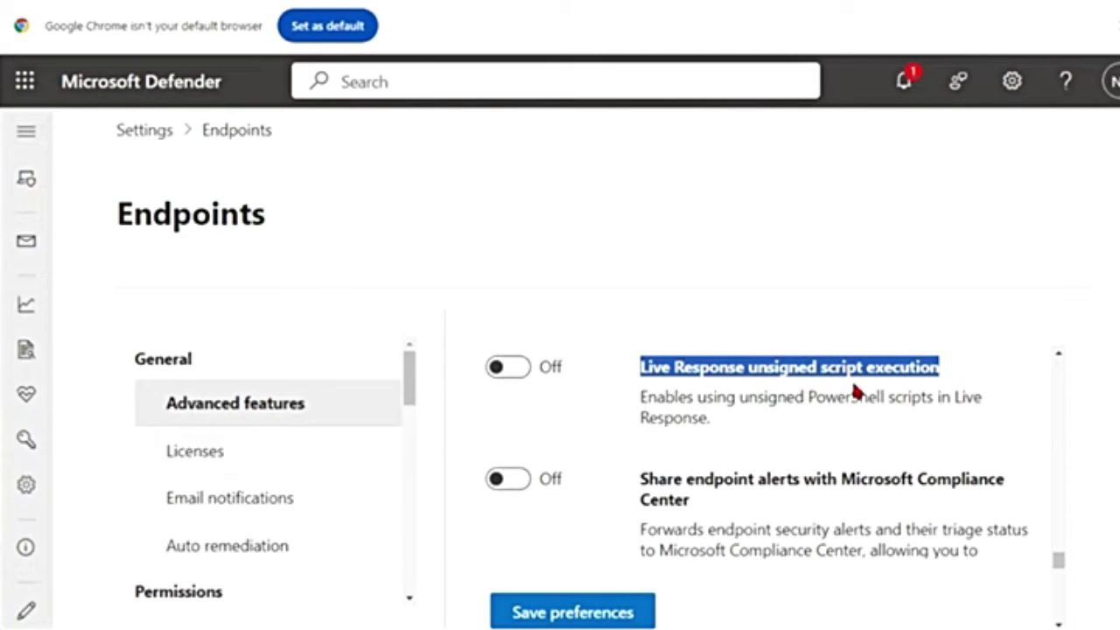
pyautogui.moveTo(647, 367); pyautogui.dragTo(1018, 382)
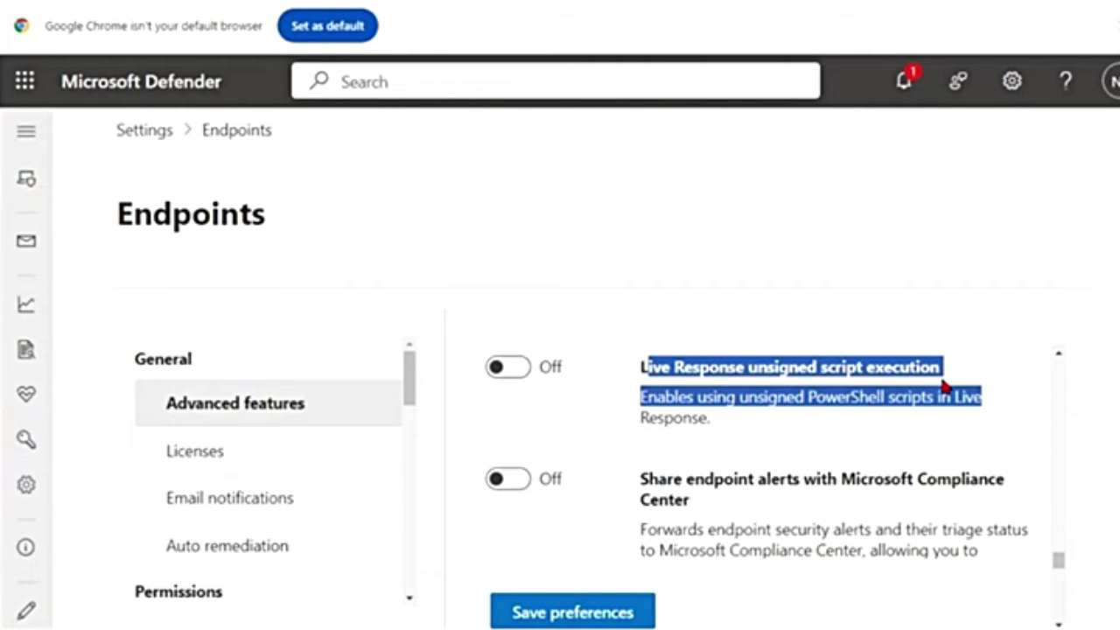
pyautogui.click(958, 507)
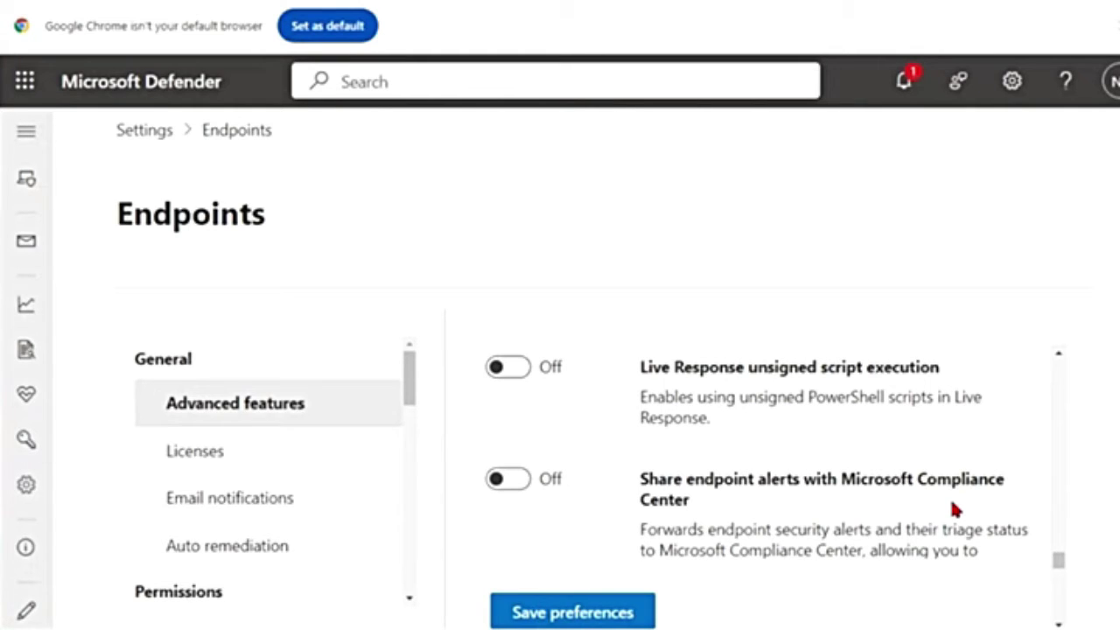
# - Turn Live Response unsigned script execution On and save preferences again
pyautogui.click(514, 371)
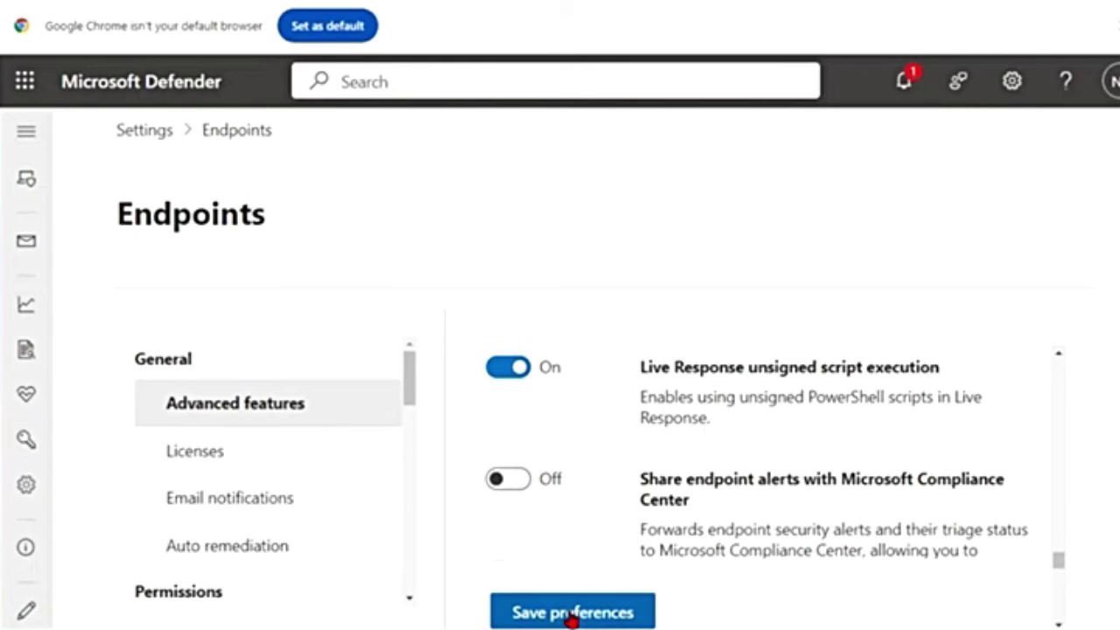
pyautogui.click(571, 615)
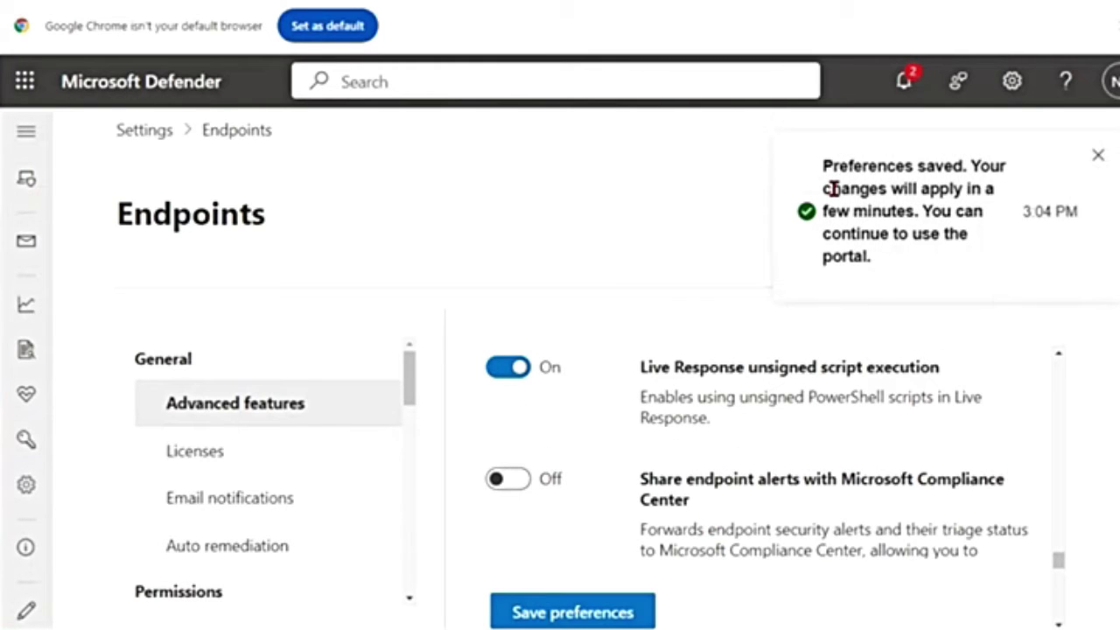
pyautogui.moveTo(830, 188); pyautogui.dragTo(995, 190)
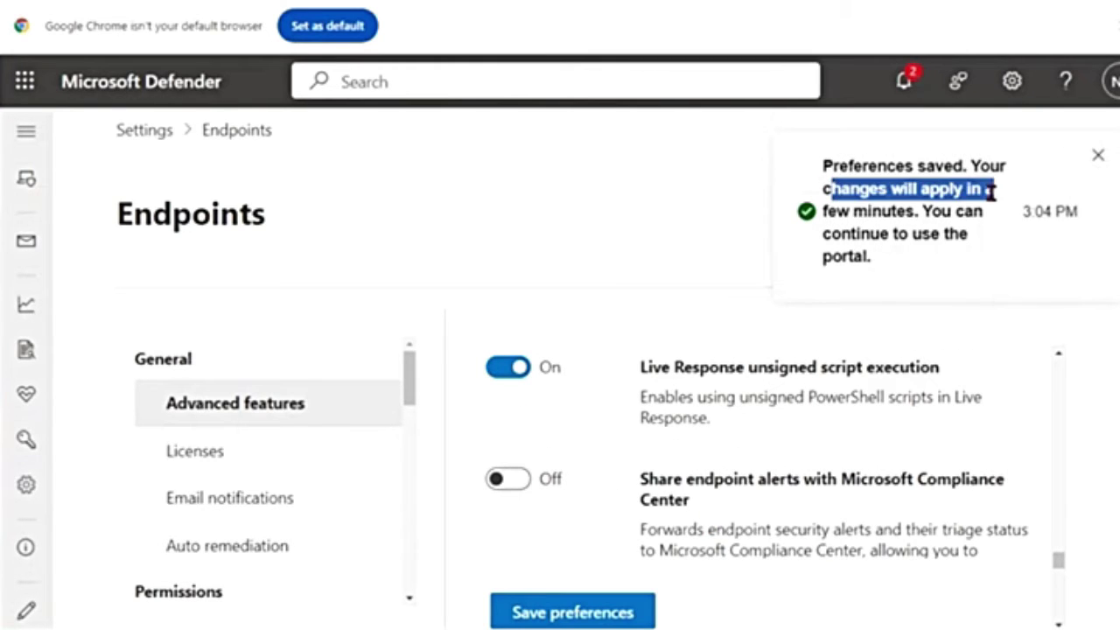
pyautogui.click(1099, 158)
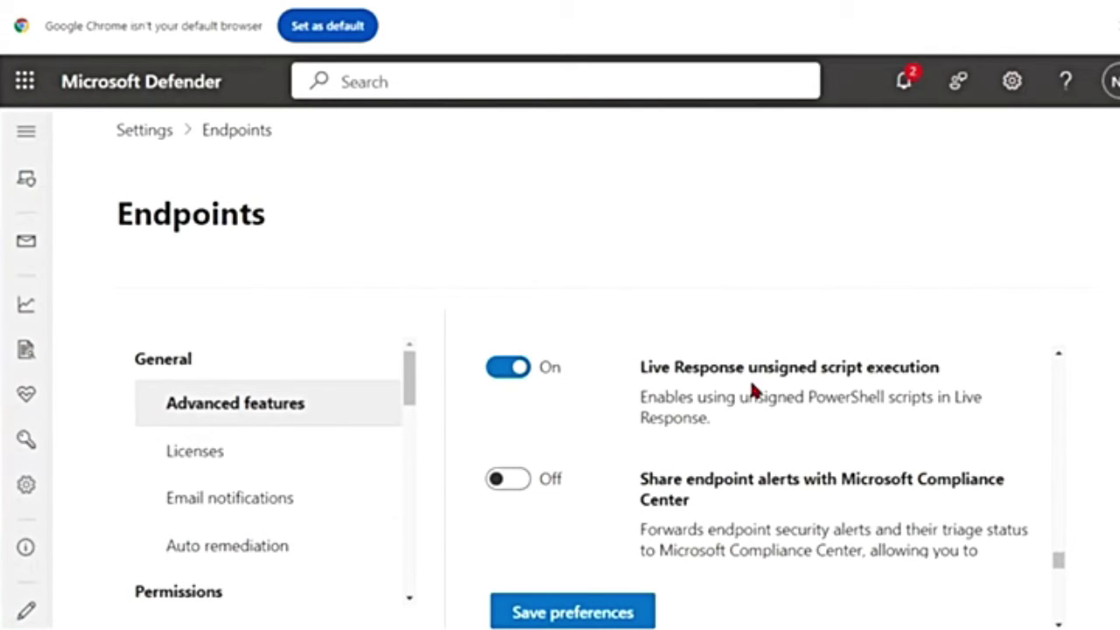
pyautogui.scroll(3, 919, 392)
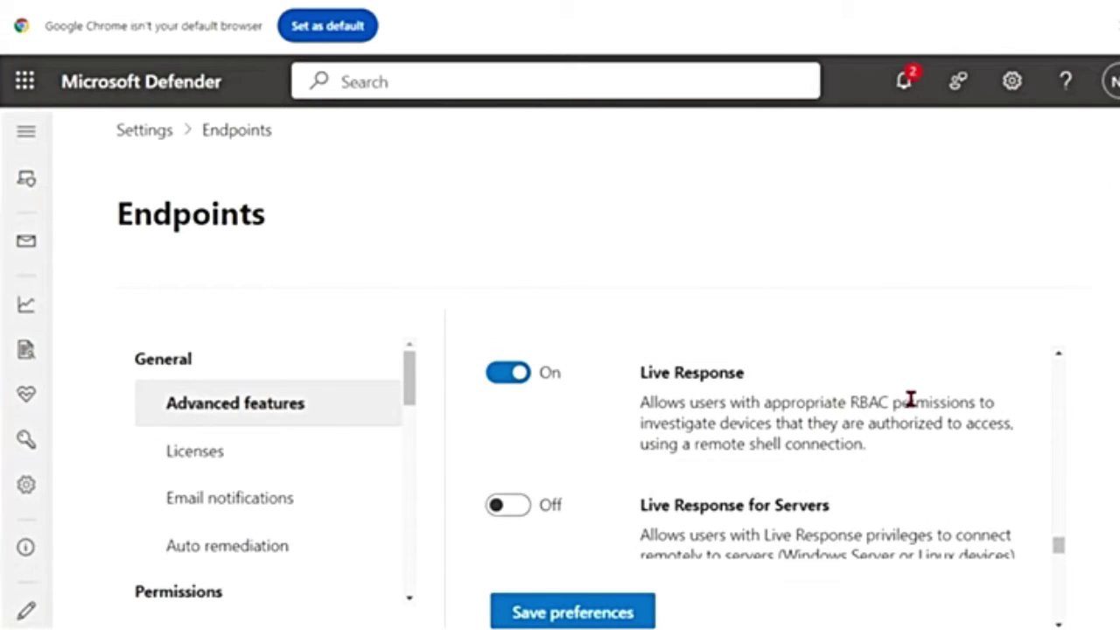
pyautogui.moveTo(652, 372); pyautogui.dragTo(798, 381)
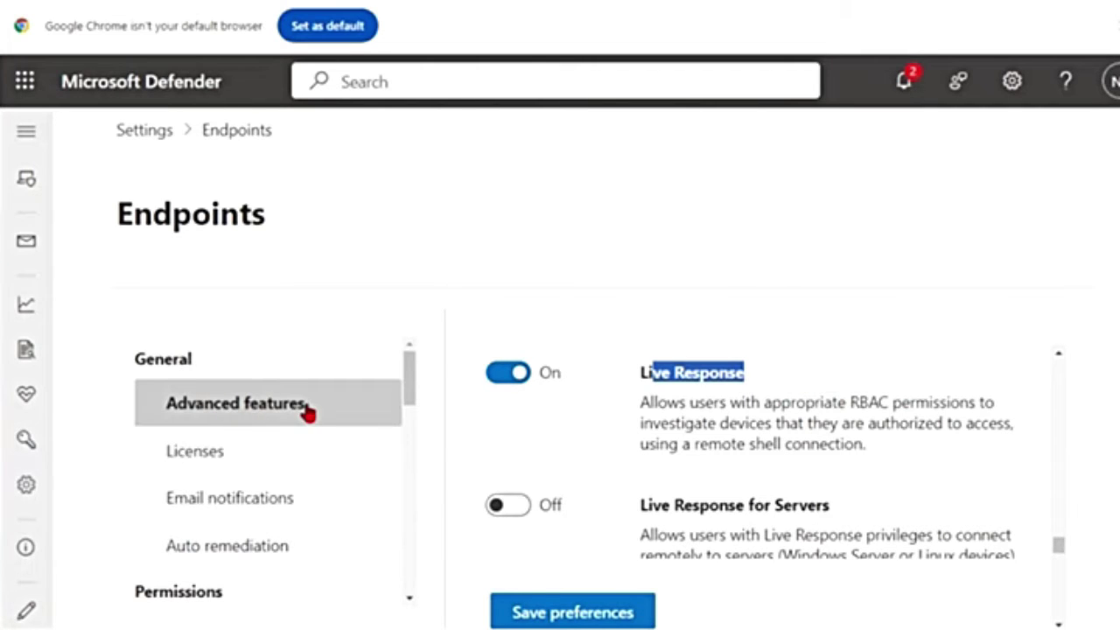
# - From Devices, open desktop-a8n8btv and initiate a Live Response session, hiding the navigation to widen the console
pyautogui.click(20, 133)
pyautogui.scroll(-5, 183, 425)
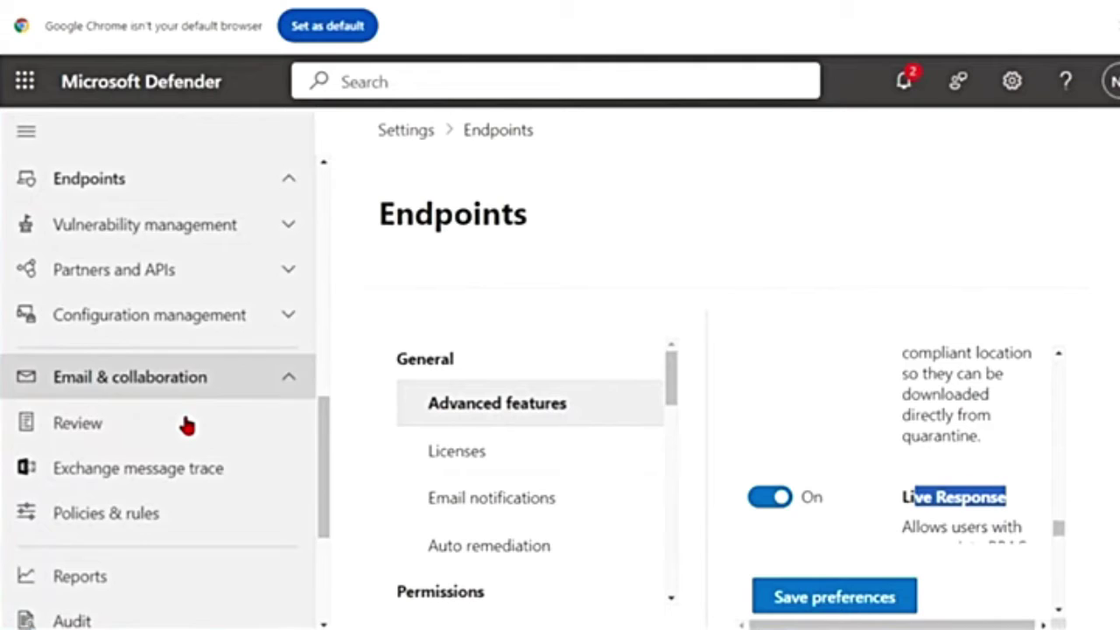
pyautogui.scroll(-1, 137, 525)
pyautogui.scroll(5, 137, 525)
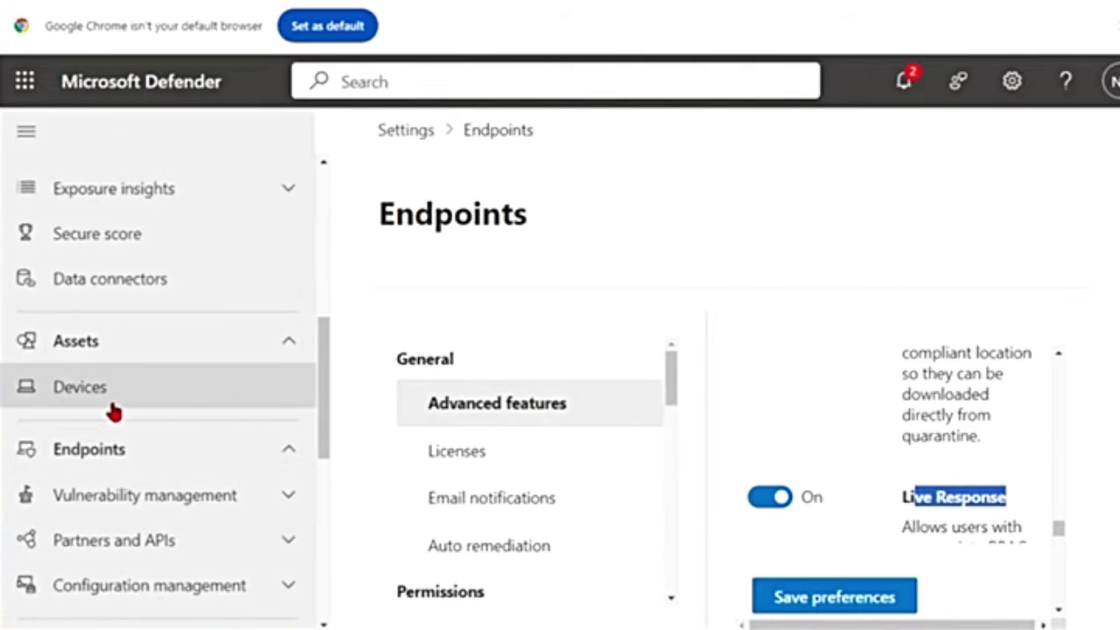
pyautogui.click(110, 399)
pyautogui.click(512, 546)
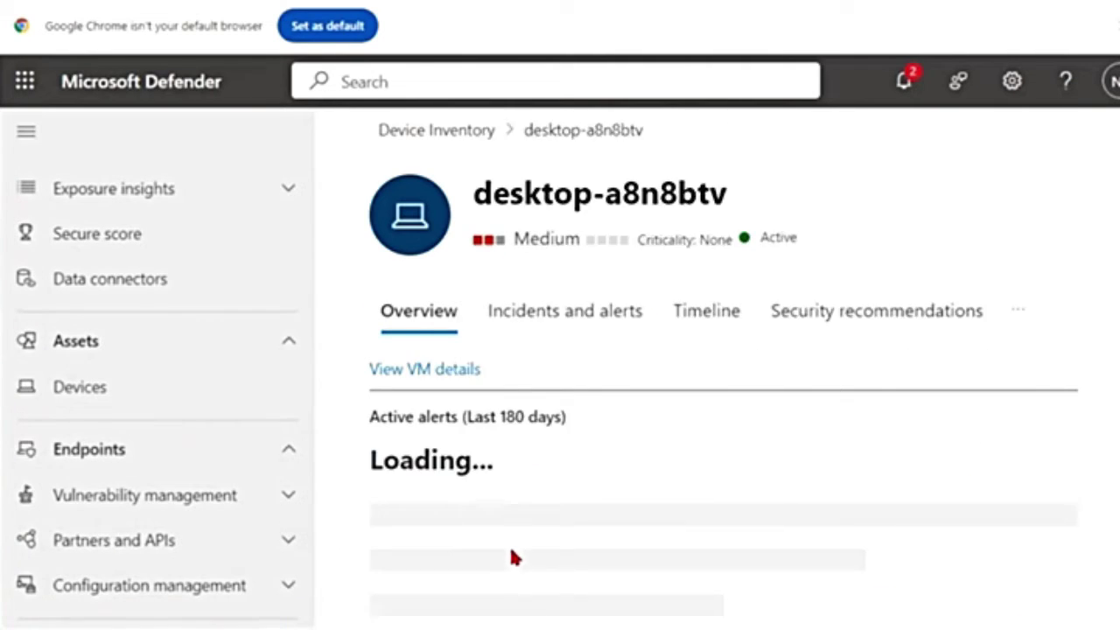
pyautogui.click(1056, 198)
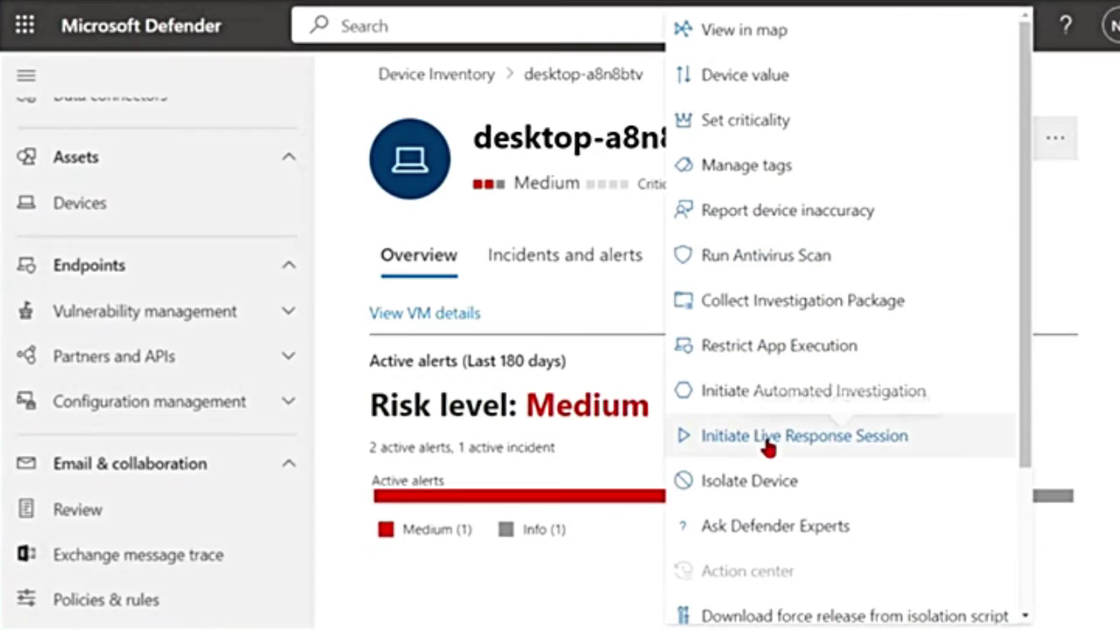
pyautogui.click(766, 437)
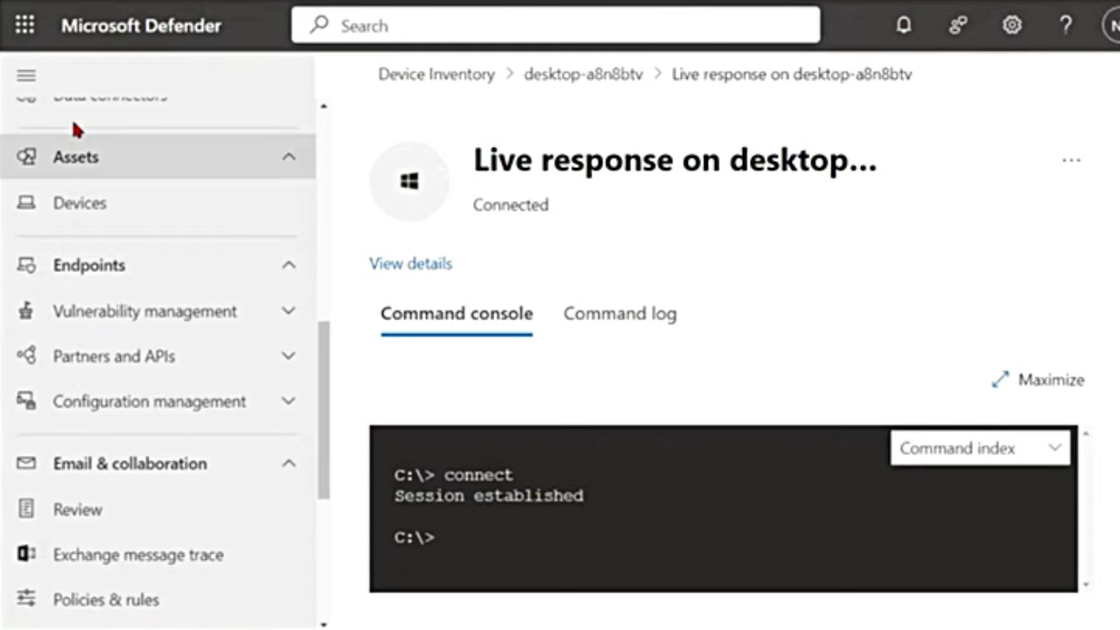
pyautogui.click(30, 82)
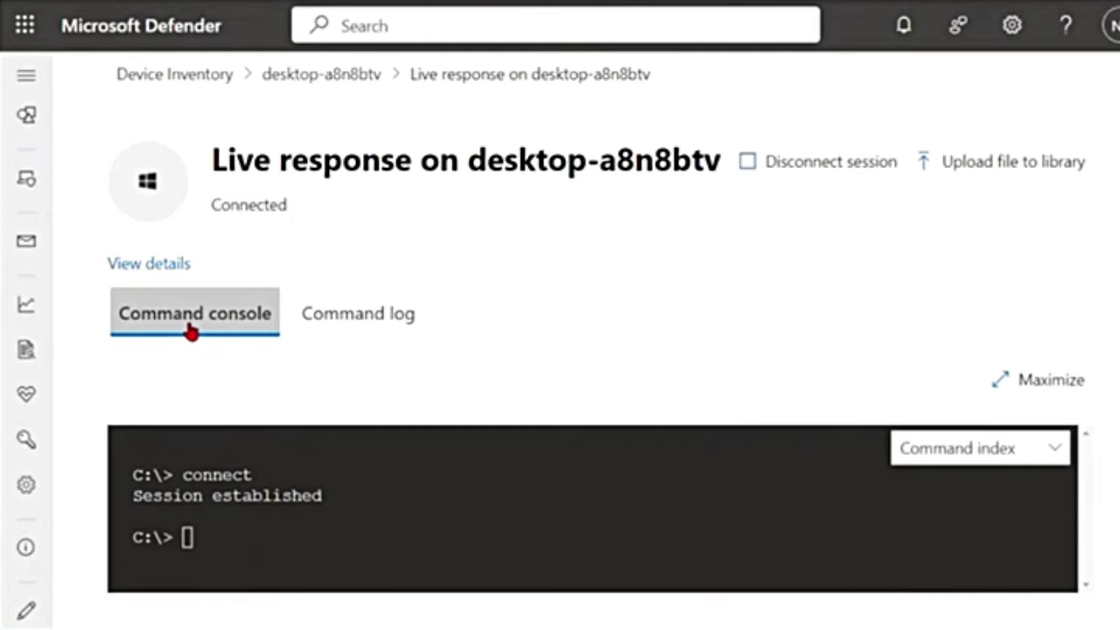
# - Look over the session and device details, then collapse Device details
pyautogui.click(148, 264)
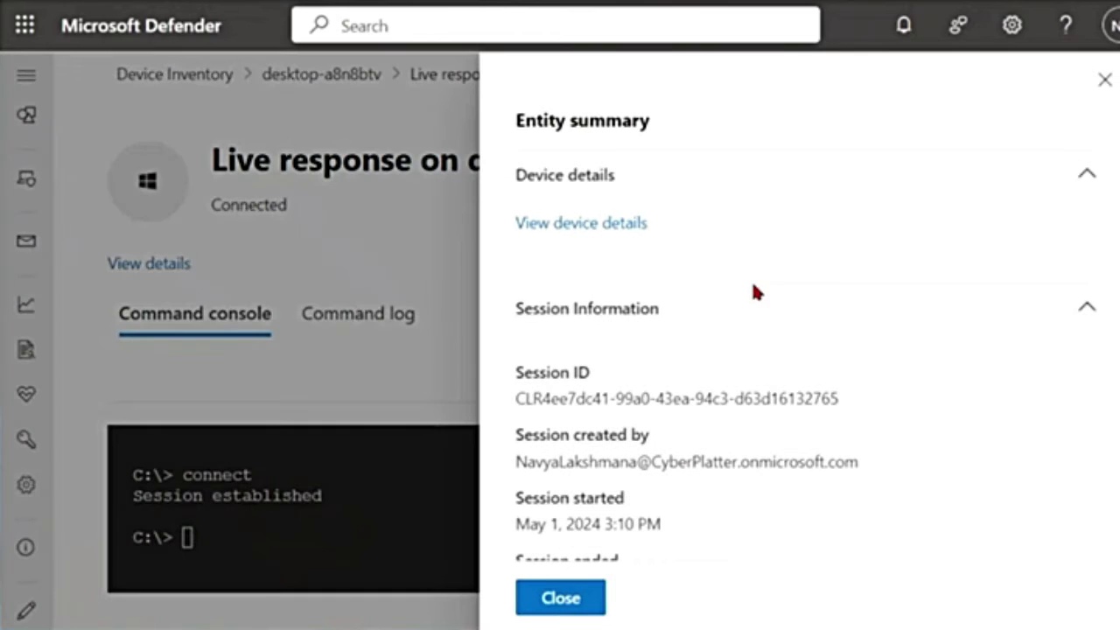
pyautogui.click(572, 229)
pyautogui.scroll(-3, 835, 376)
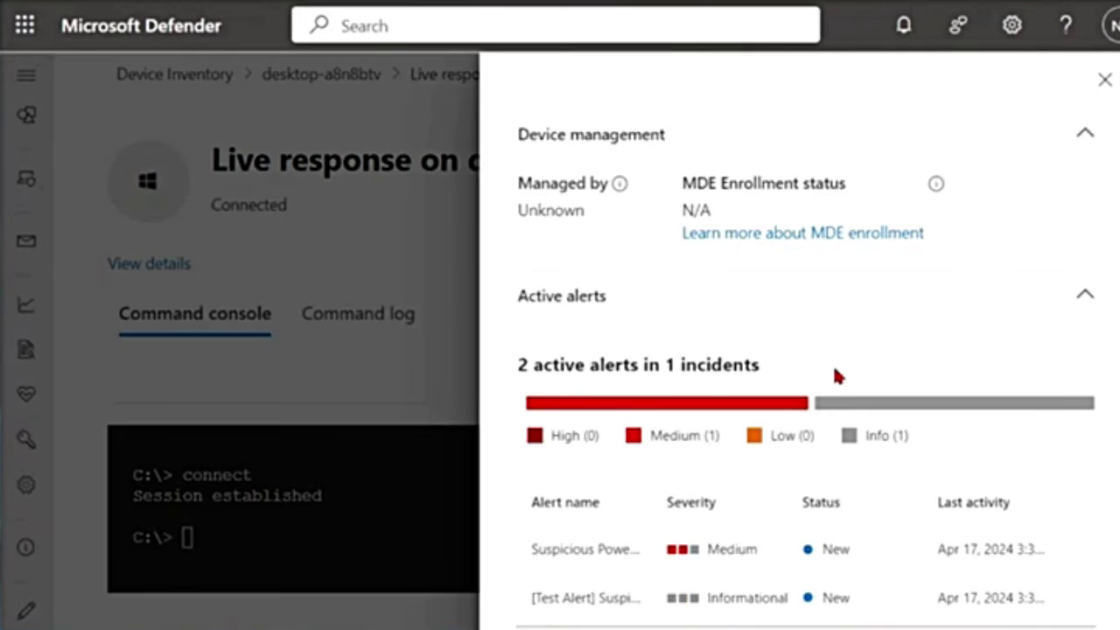
pyautogui.click(1105, 81)
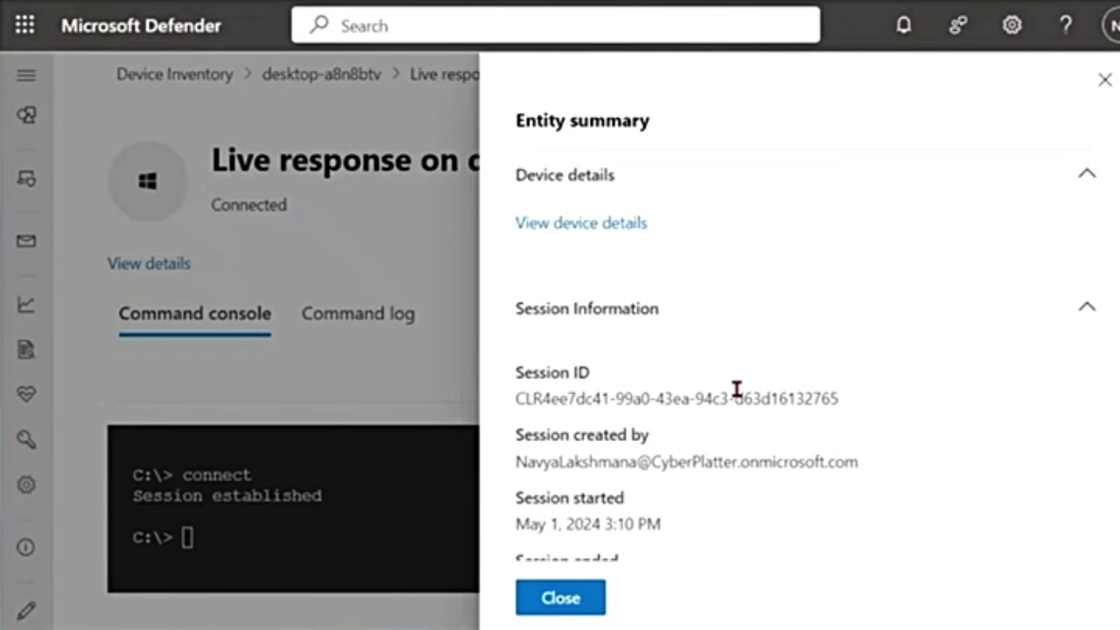
pyautogui.click(1084, 174)
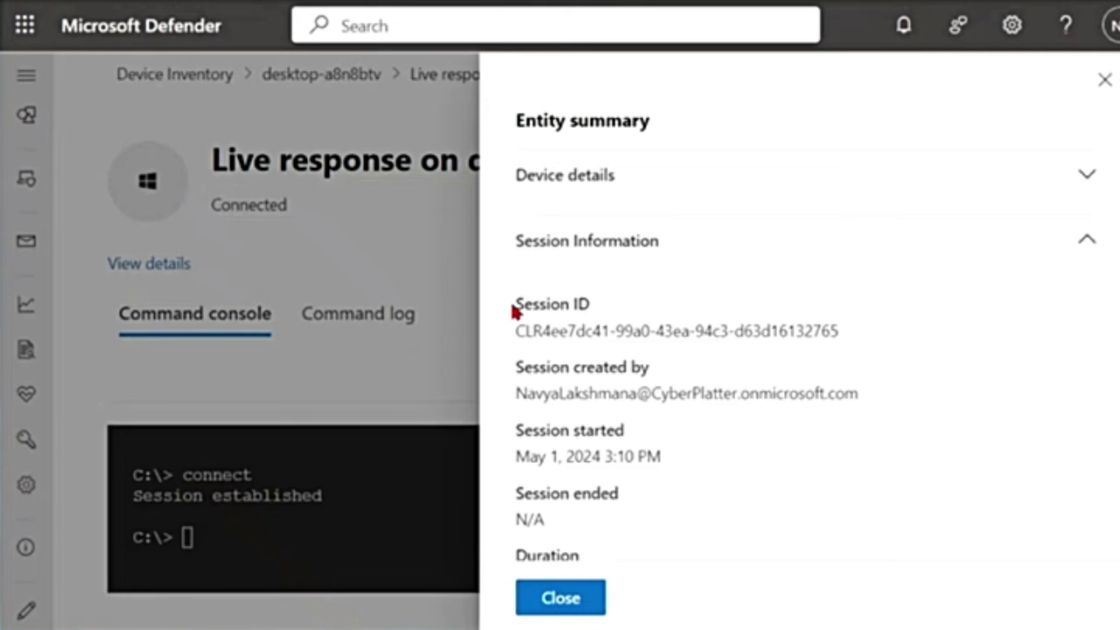
# - Review Session Information: the Session ID, creating account, start time and ended value
pyautogui.moveTo(515, 305); pyautogui.dragTo(640, 301)
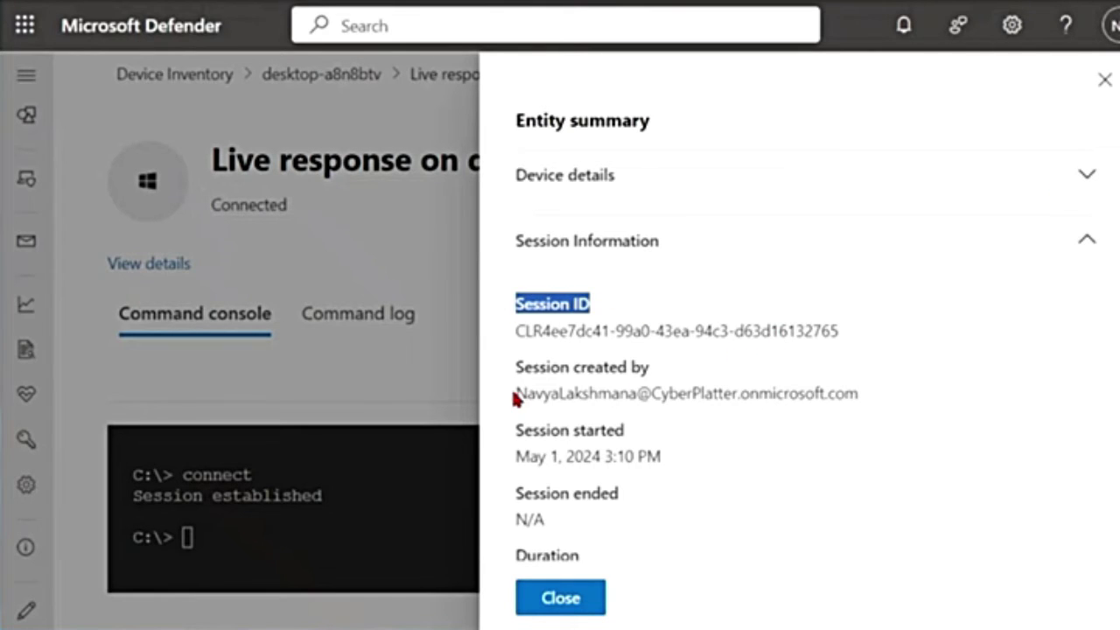
pyautogui.moveTo(514, 394); pyautogui.dragTo(880, 385)
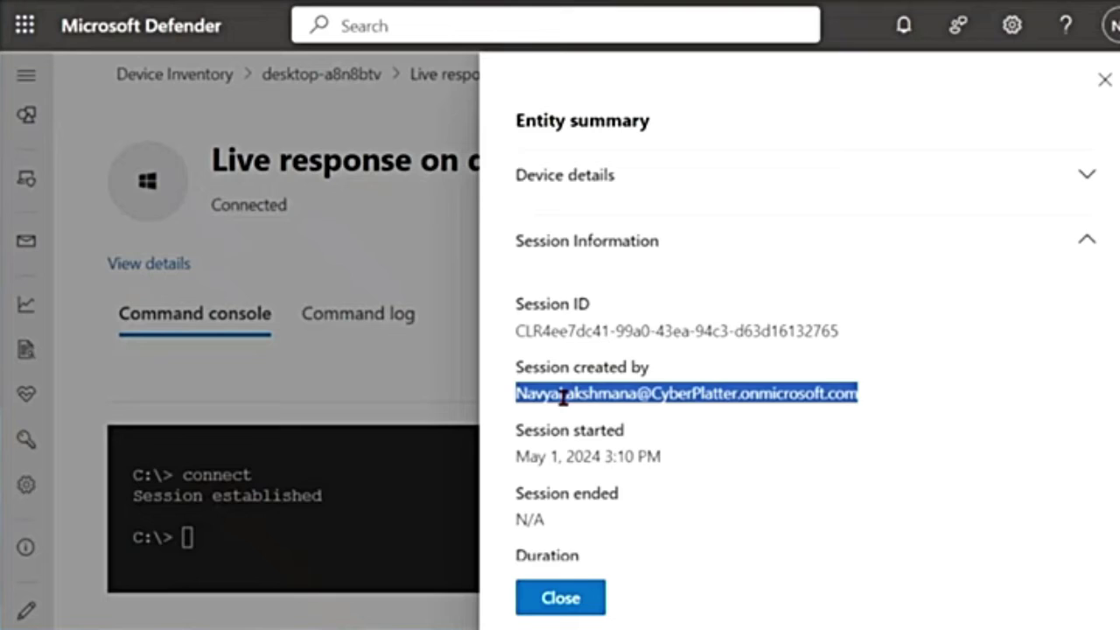
pyautogui.scroll(-1, 563, 396)
pyautogui.moveTo(518, 364); pyautogui.dragTo(520, 426)
pyautogui.click(527, 429)
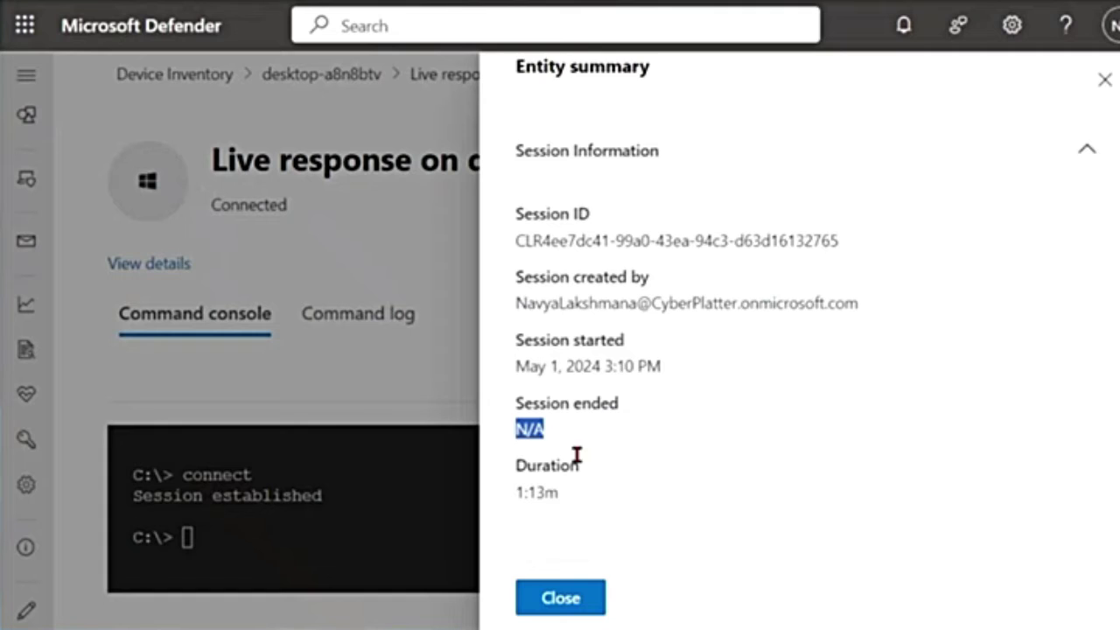
pyautogui.click(571, 497)
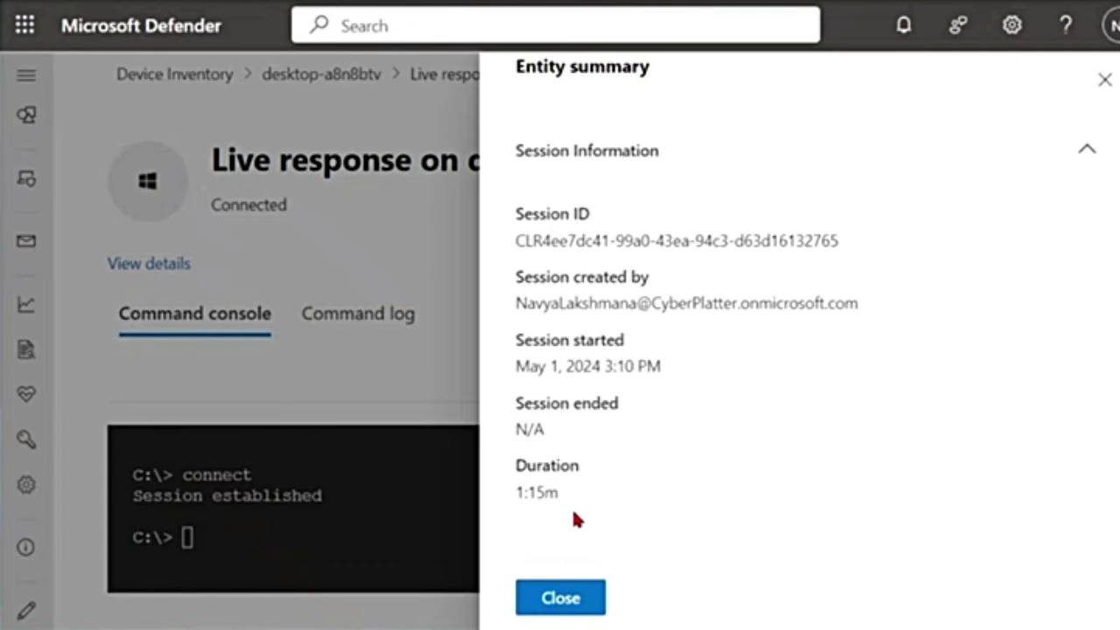
pyautogui.scroll(1, 608, 404)
pyautogui.scroll(-2, 703, 421)
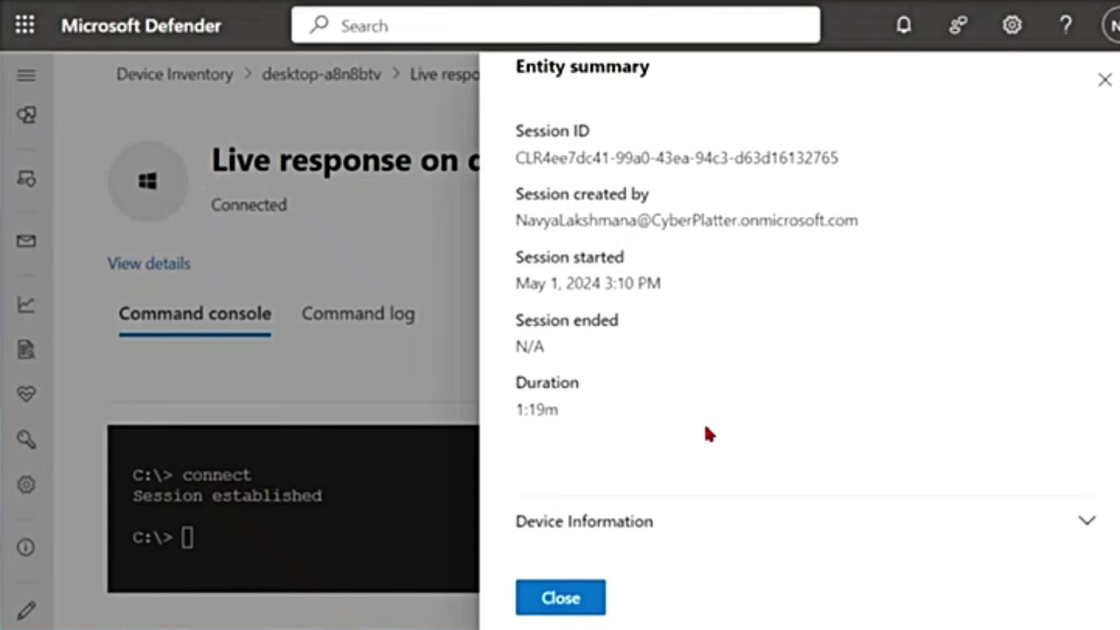
# - Check Device Information showing Windows 11, then close the entity summary and maximize the console
pyautogui.click(1087, 521)
pyautogui.scroll(-4, 870, 493)
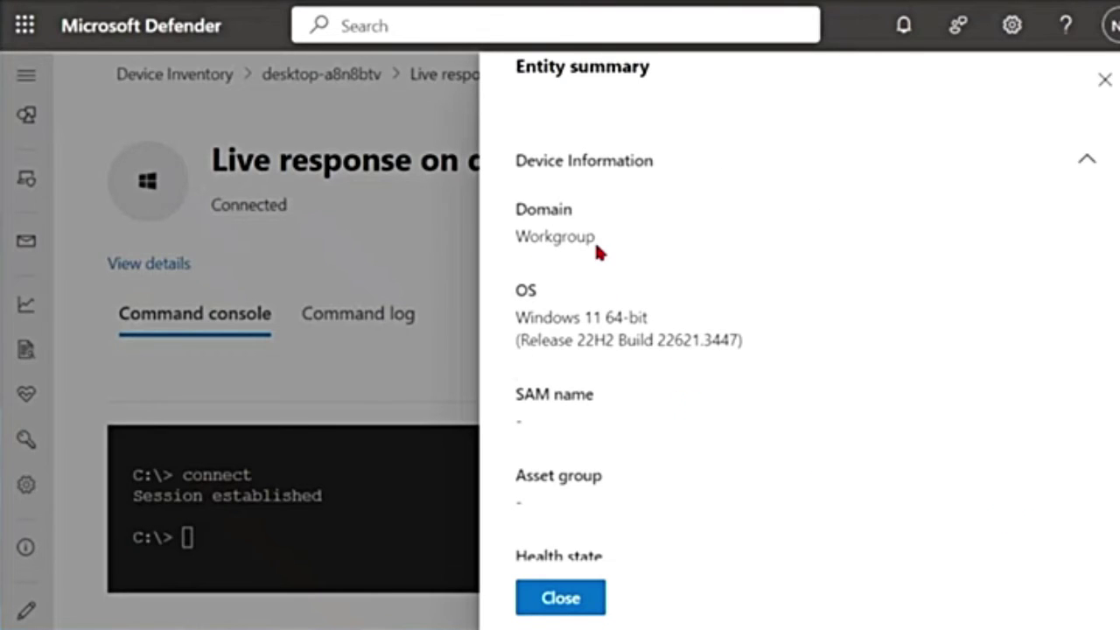
pyautogui.moveTo(517, 316); pyautogui.dragTo(622, 320)
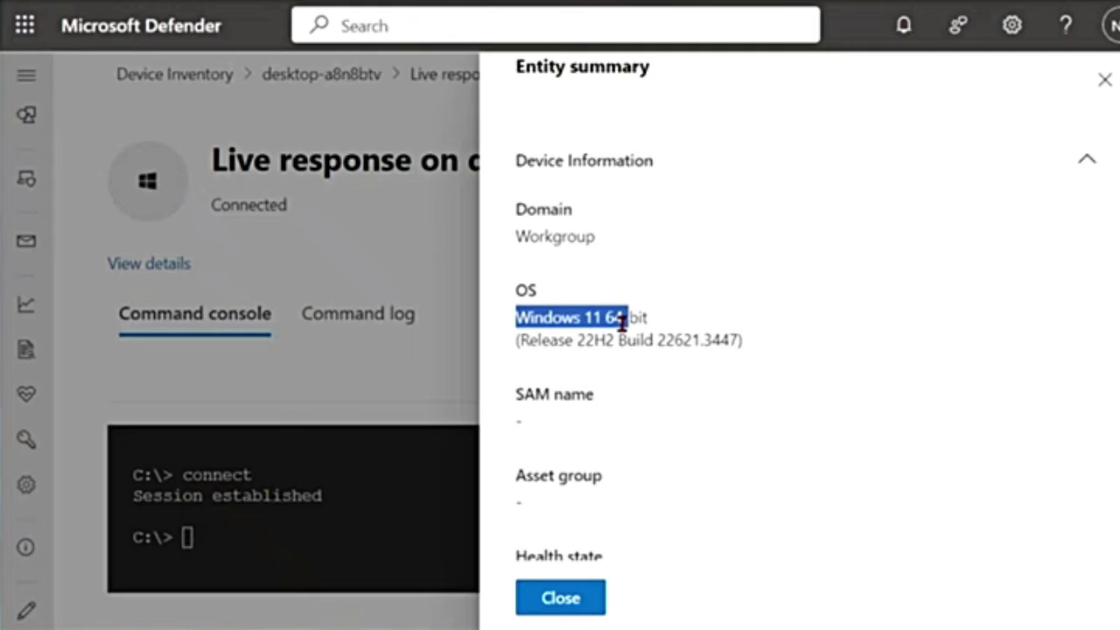
pyautogui.scroll(-3, 661, 390)
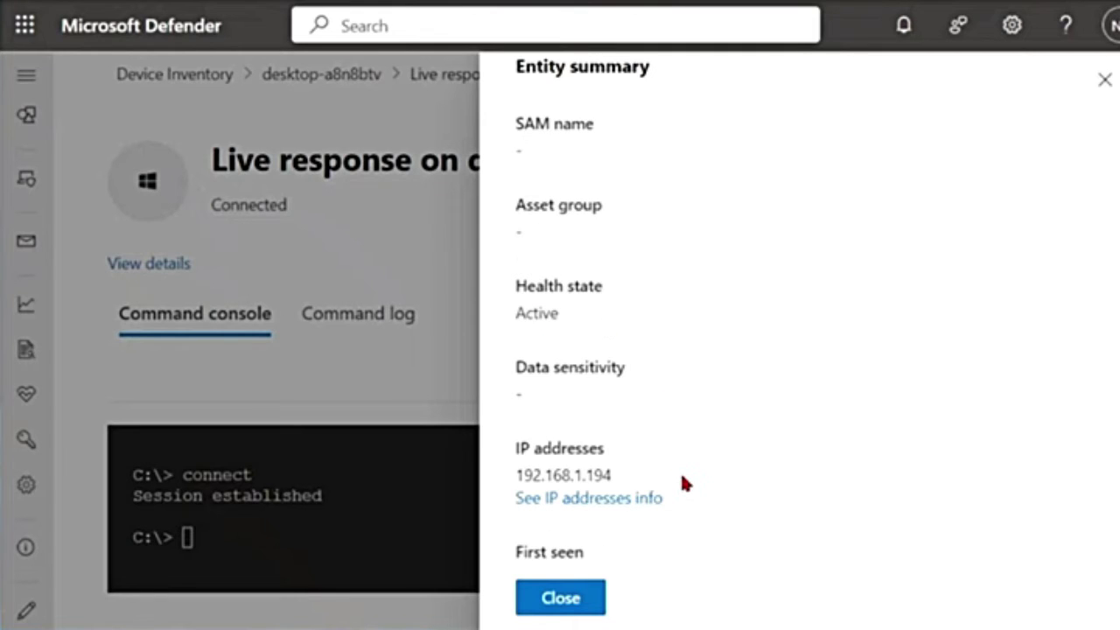
pyautogui.scroll(-5, 682, 483)
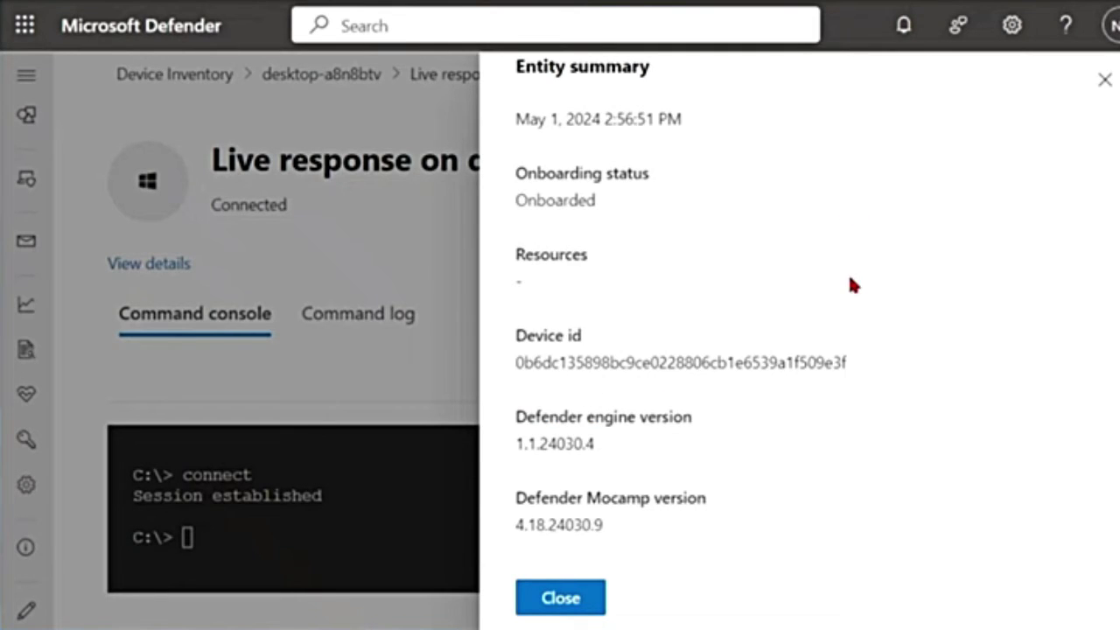
pyautogui.click(1104, 80)
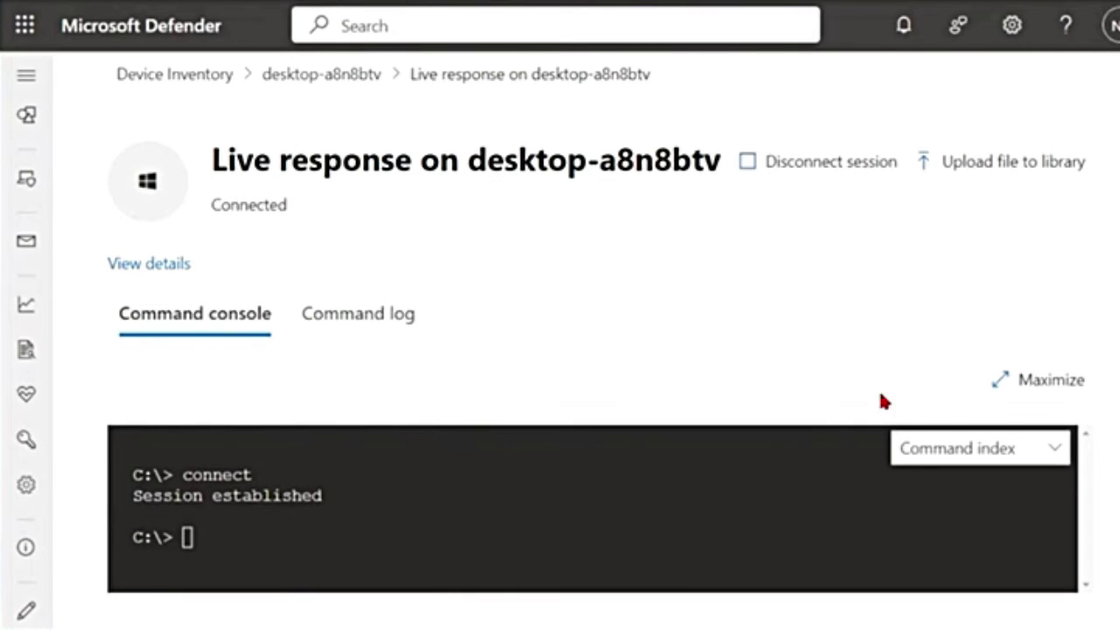
pyautogui.click(1003, 392)
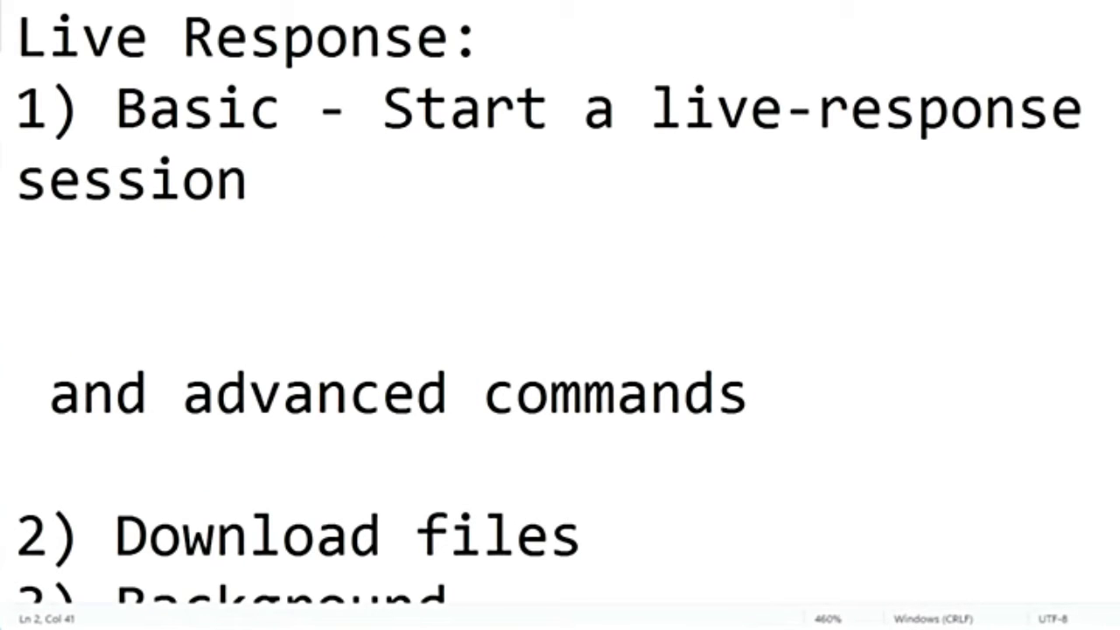
# - Paste the read-only commands text after 'session' and set up the Advanced commands line on PE and non-PE downloads
pyautogui.write(',')
pyautogui.write('read-only live-response commands')
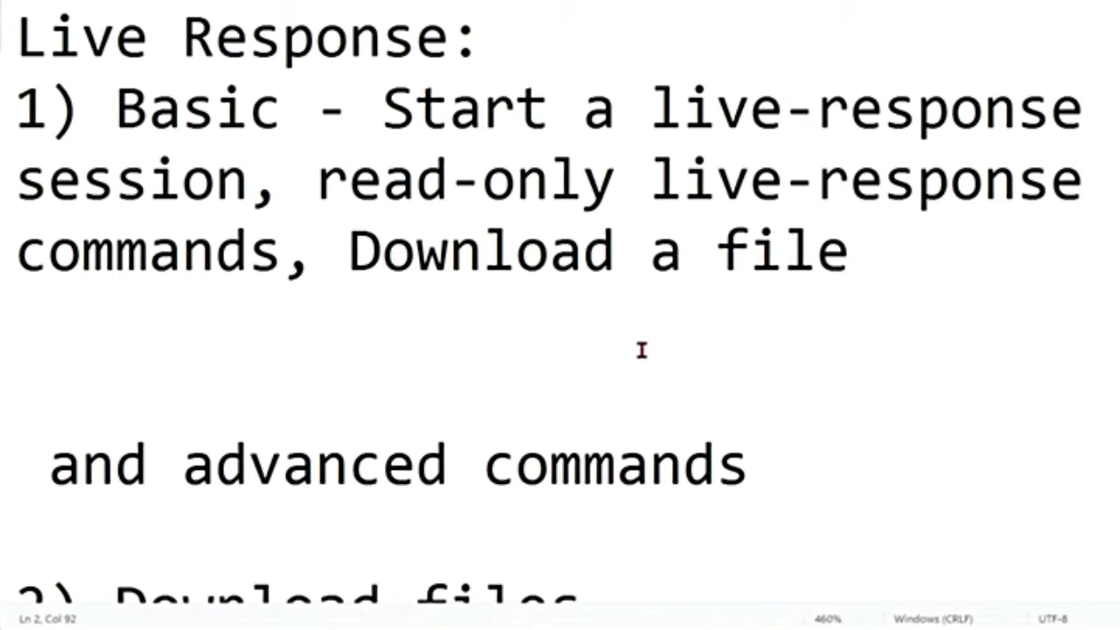
pyautogui.moveTo(182, 464); pyautogui.dragTo(751, 465)
pyautogui.click(85, 338)
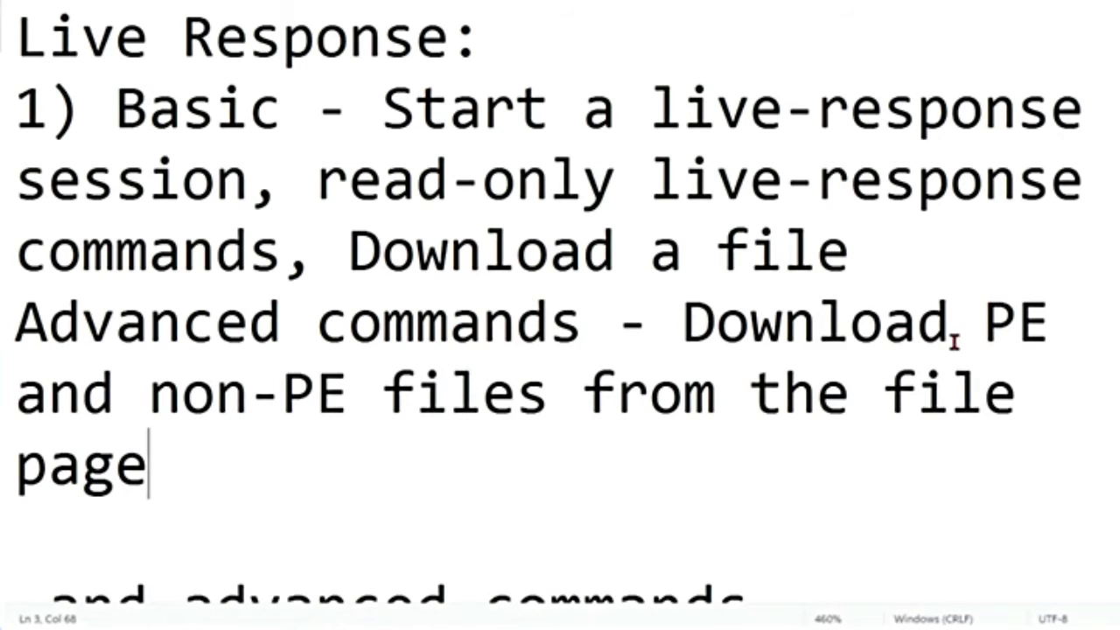
pyautogui.moveTo(250, 399); pyautogui.dragTo(484, 393)
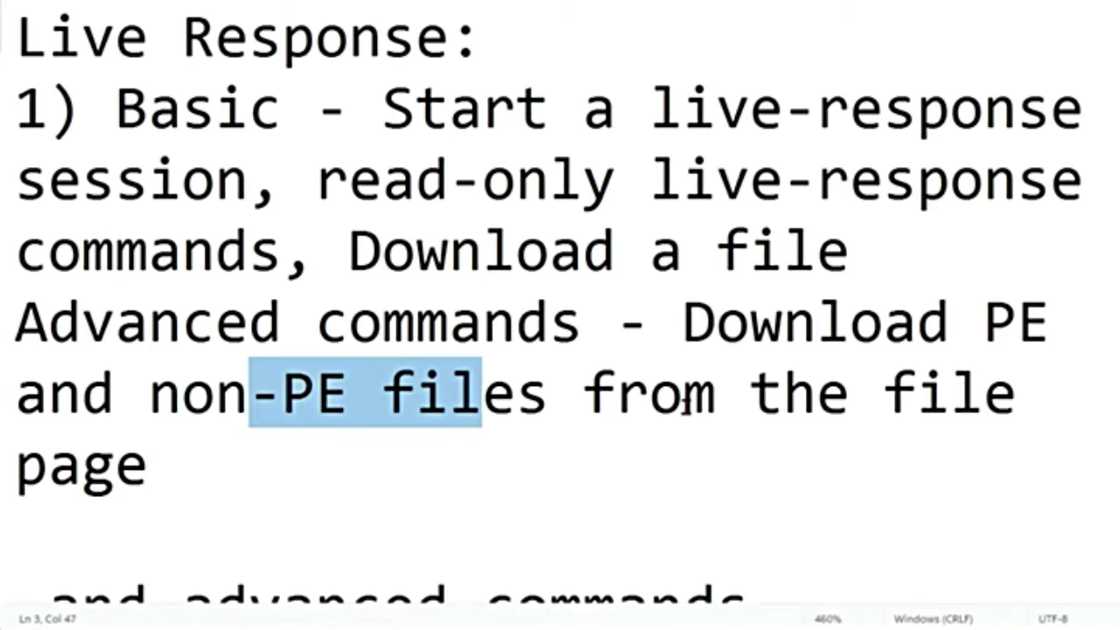
pyautogui.doubleClick(315, 393)
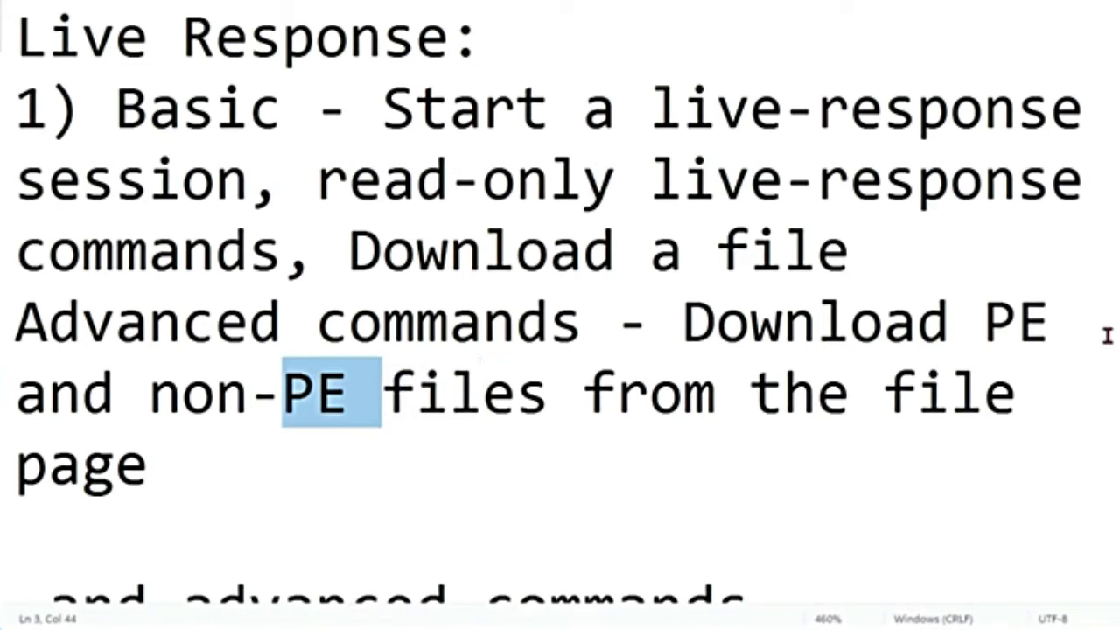
pyautogui.doubleClick(1019, 322)
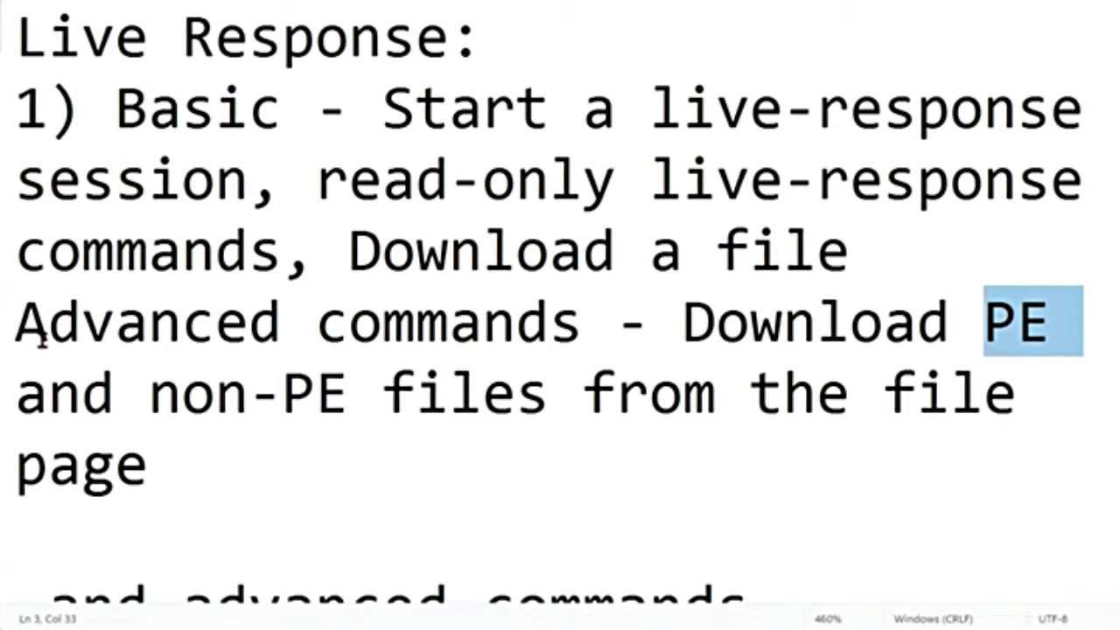
pyautogui.moveTo(48, 328); pyautogui.dragTo(516, 328)
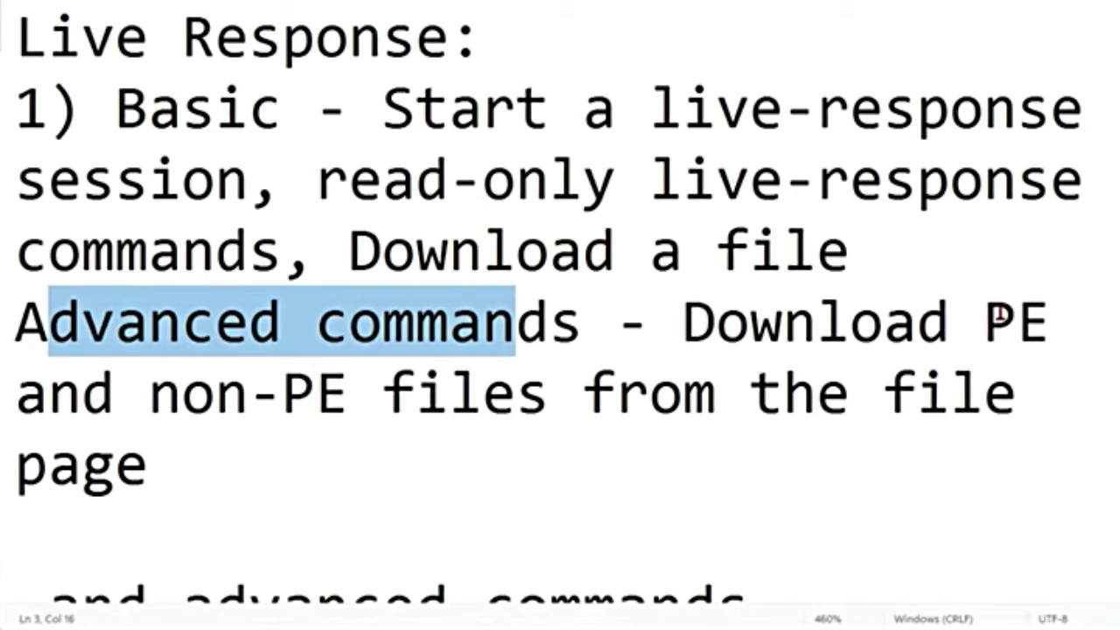
pyautogui.moveTo(987, 321); pyautogui.dragTo(544, 399)
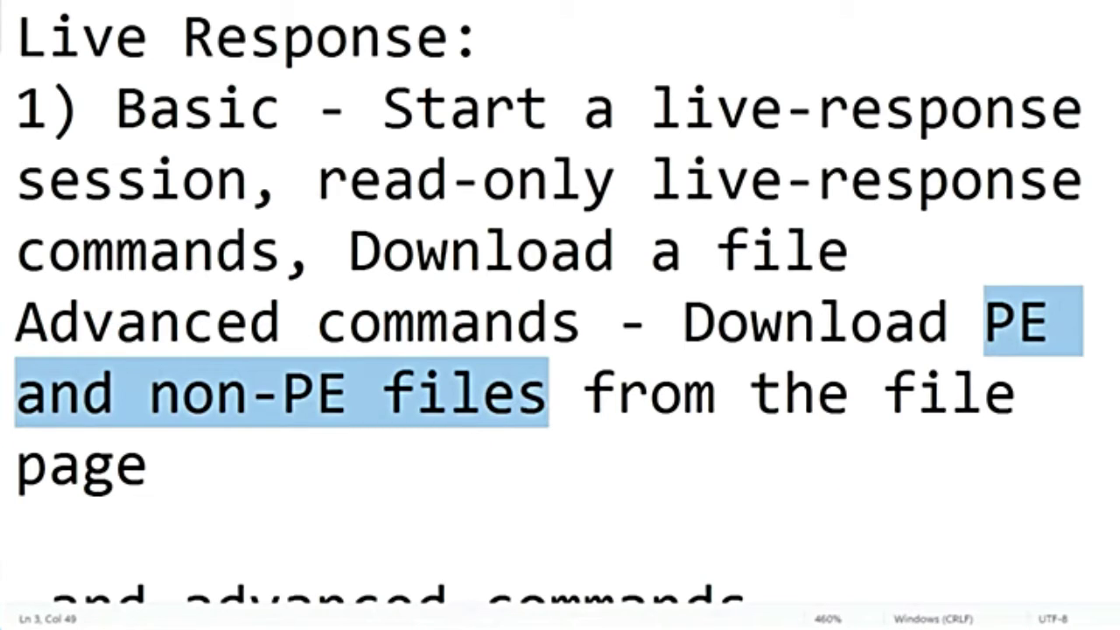
# - Append 'Upload a file, View a script, Execute a script' to the Advanced commands line
pyautogui.click(147, 464)
pyautogui.write(', Upload a file')
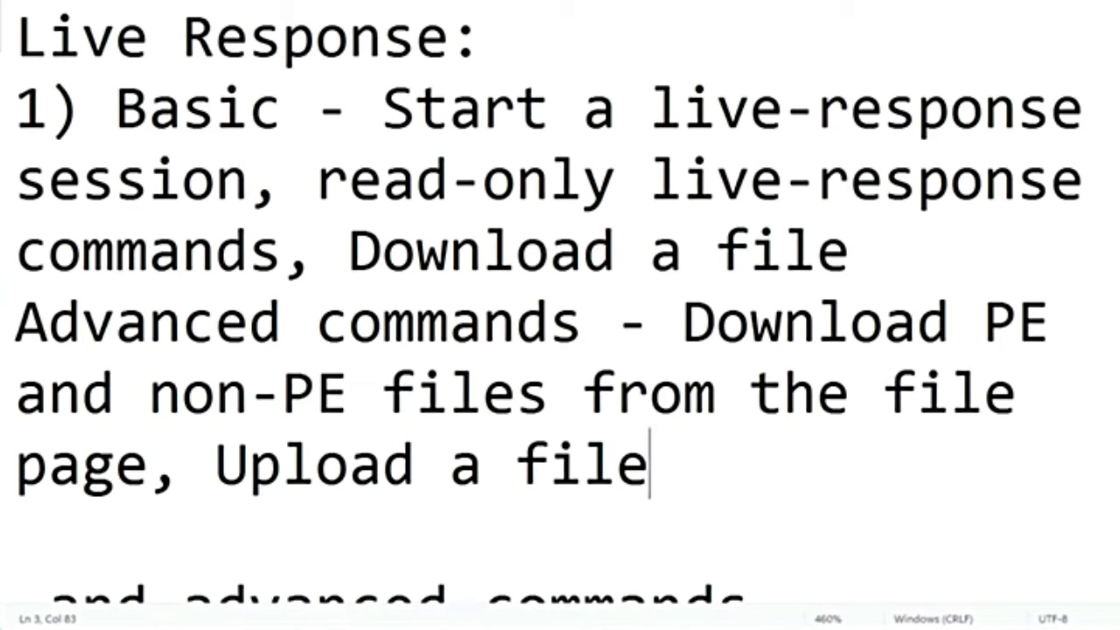
pyautogui.write(', View a script')
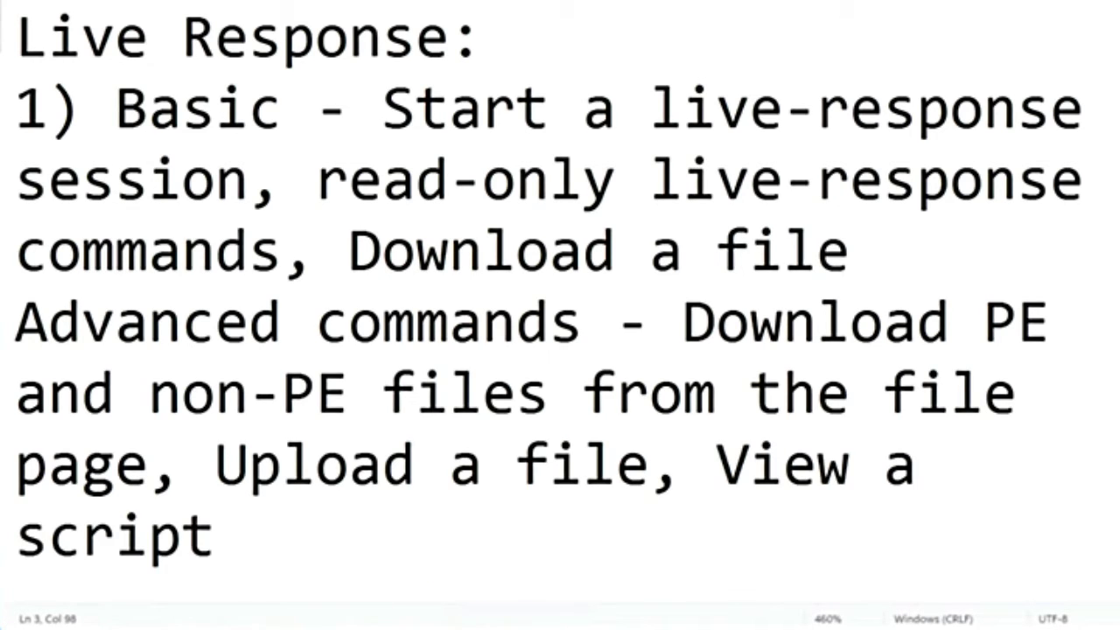
pyautogui.scroll(-1, 812, 421)
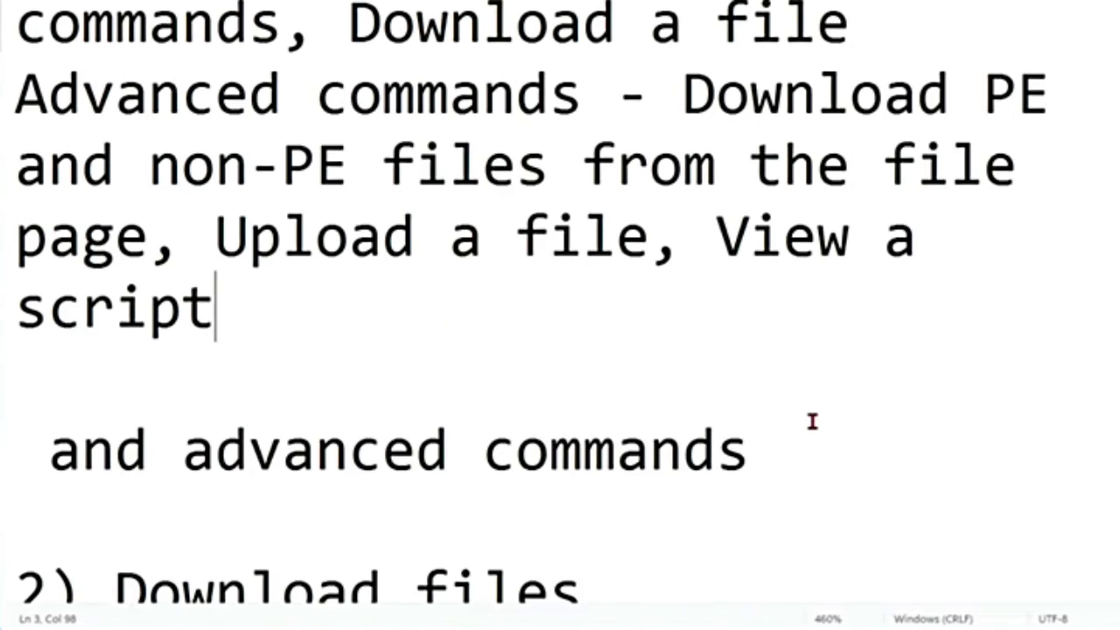
pyautogui.scroll(1, 812, 422)
pyautogui.write(', Execute a script')
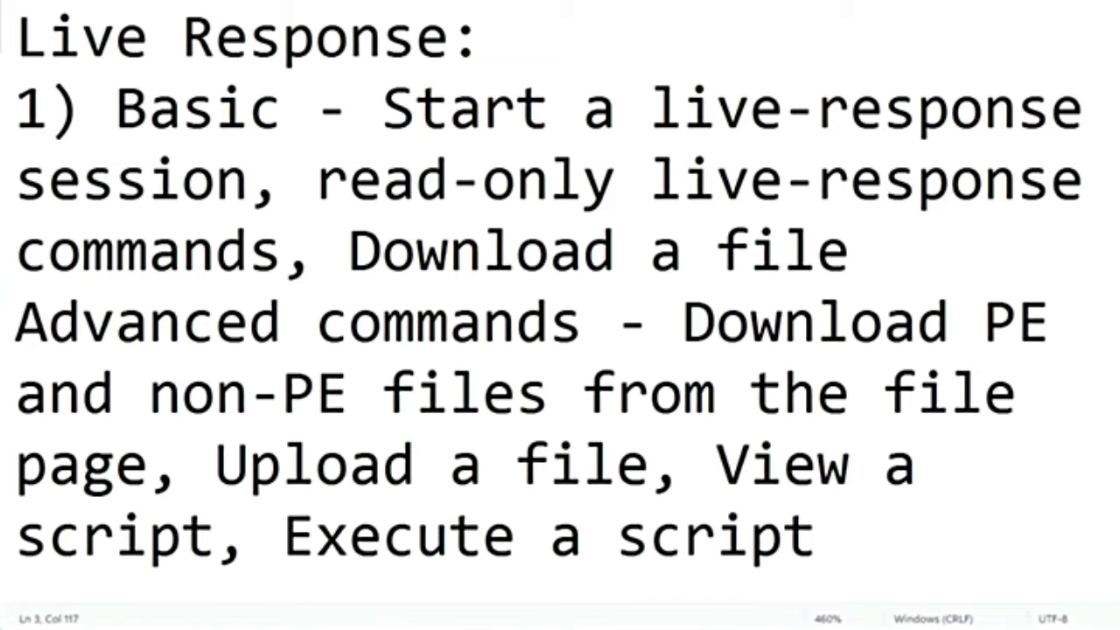
pyautogui.moveTo(48, 322); pyautogui.dragTo(548, 322)
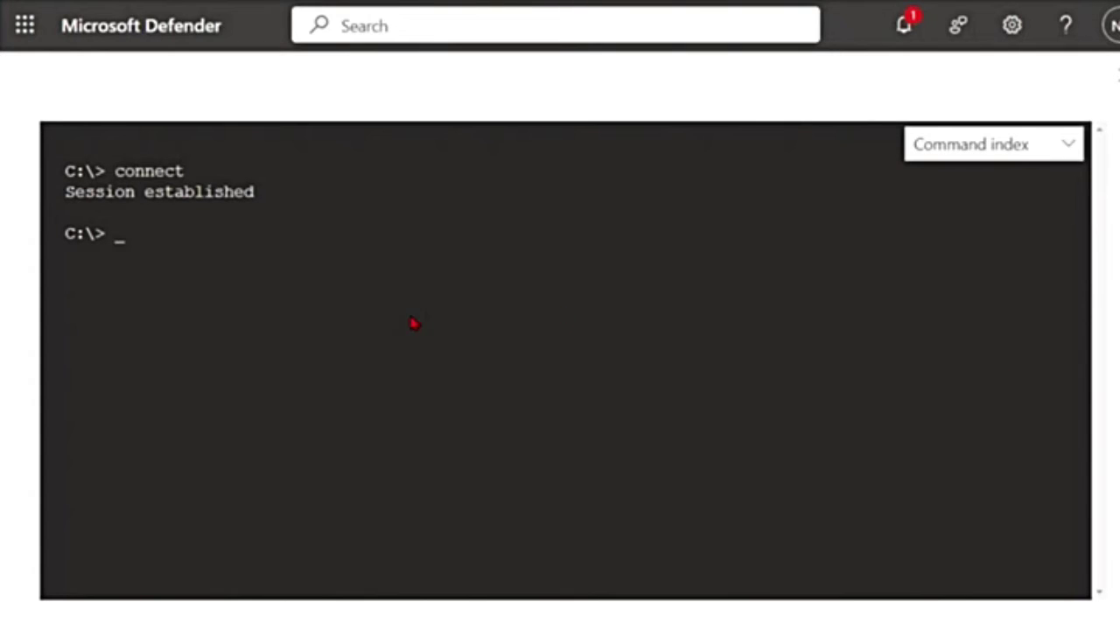
# - Run 'cd Users' in the Live Response console to move into C:\Users
pyautogui.write('cd Users')
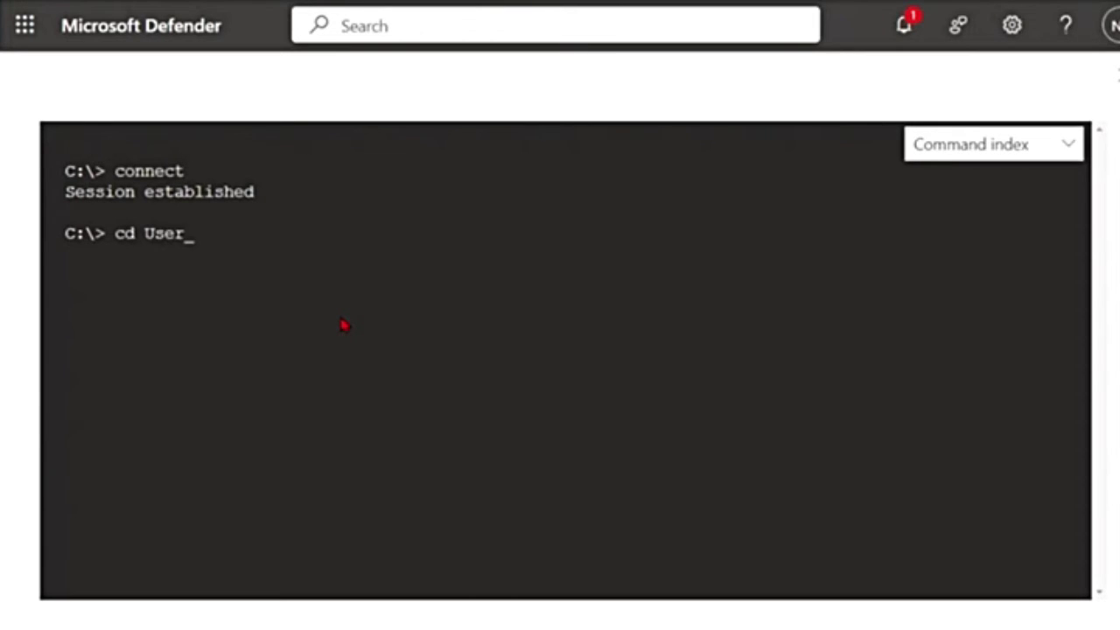
pyautogui.press('Return')
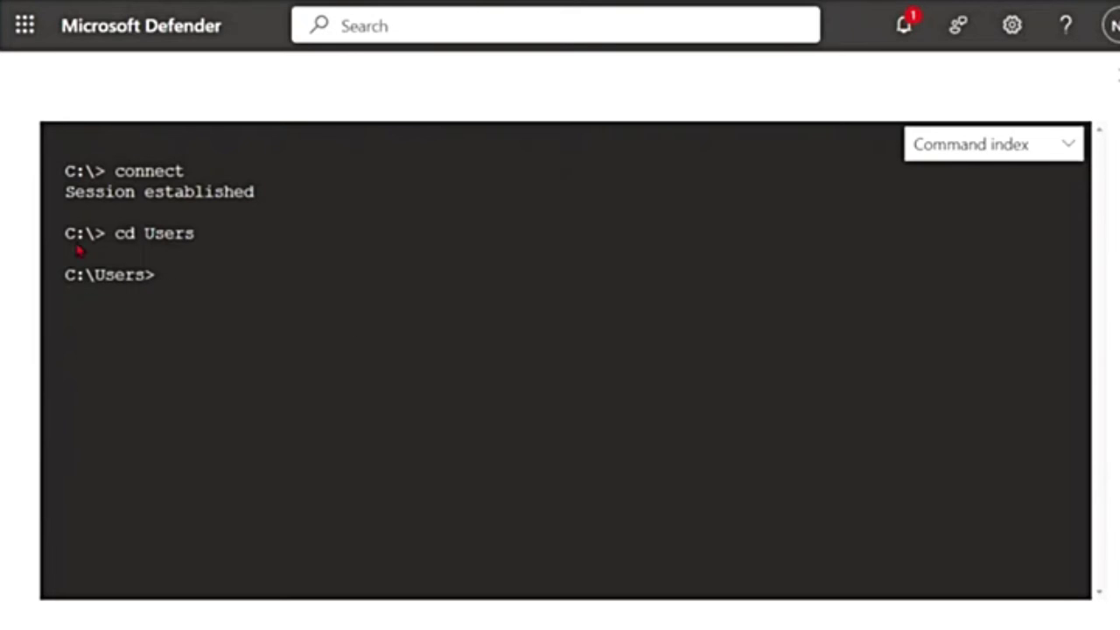
pyautogui.moveTo(73, 302); pyautogui.dragTo(158, 280)
pyautogui.click(257, 389)
# - Run 'connections' and scroll through the network connections down to the LISTEN entries
pyautogui.write('connec')
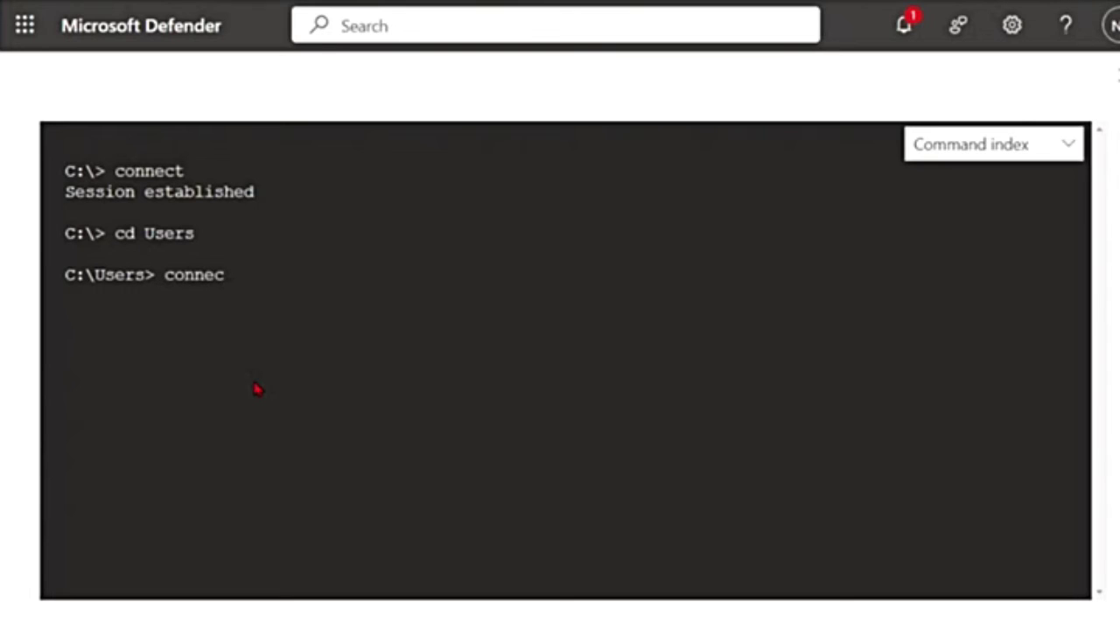
pyautogui.write('tions')
pyautogui.scroll(6, 350, 372)
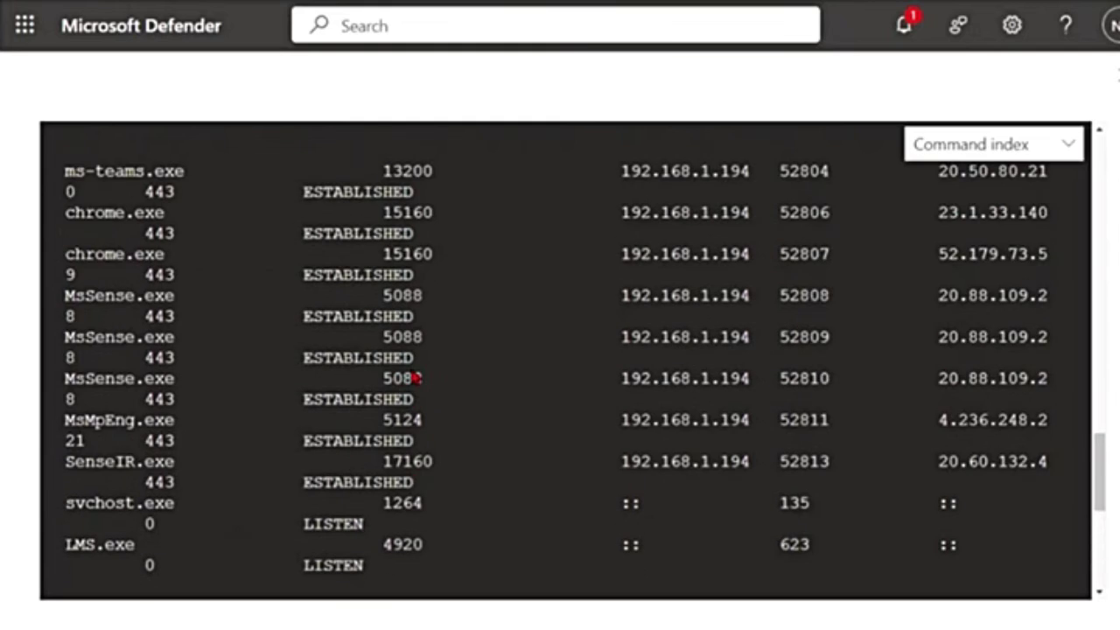
pyautogui.scroll(8, 415, 378)
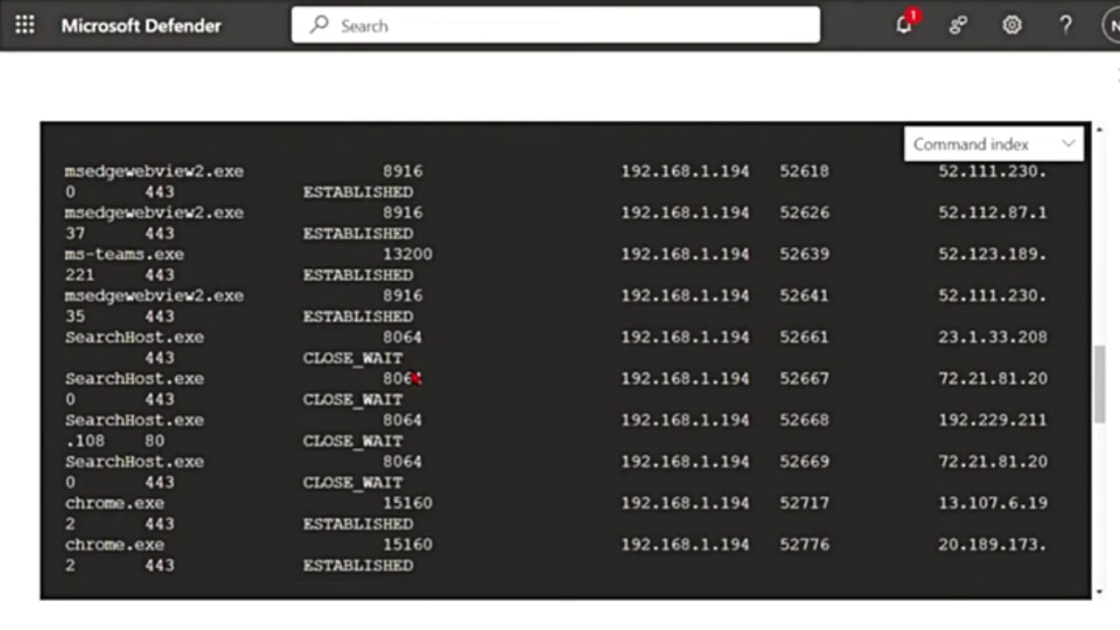
pyautogui.scroll(4, 415, 378)
pyautogui.scroll(-12, 415, 378)
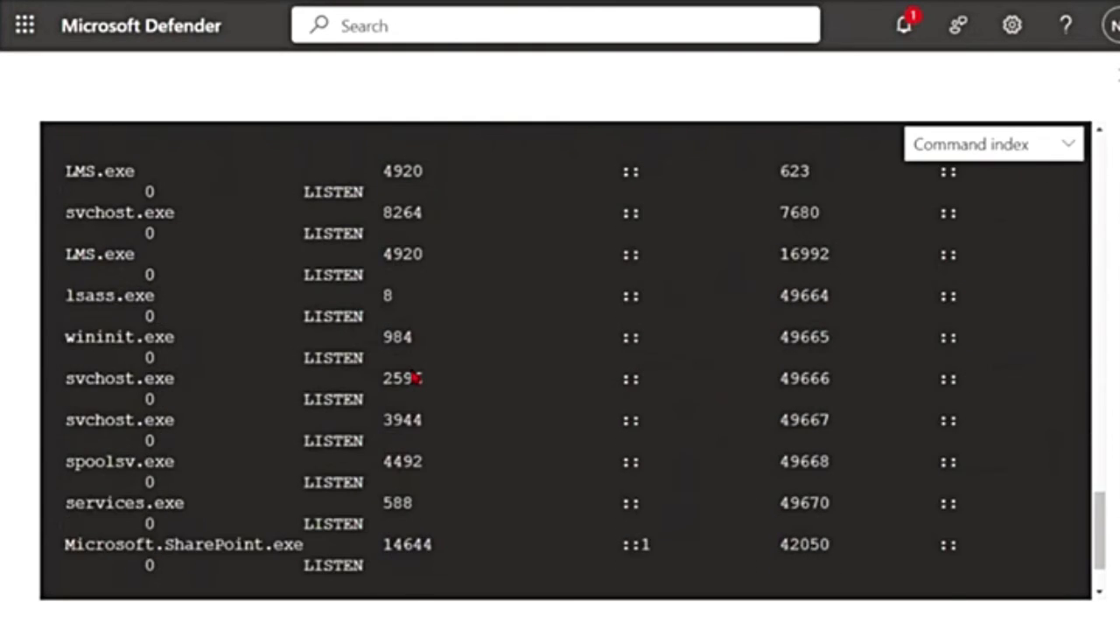
pyautogui.scroll(-2, 415, 378)
# - Clear the console with 'cls' and then 'clear'
pyautogui.write('cls')
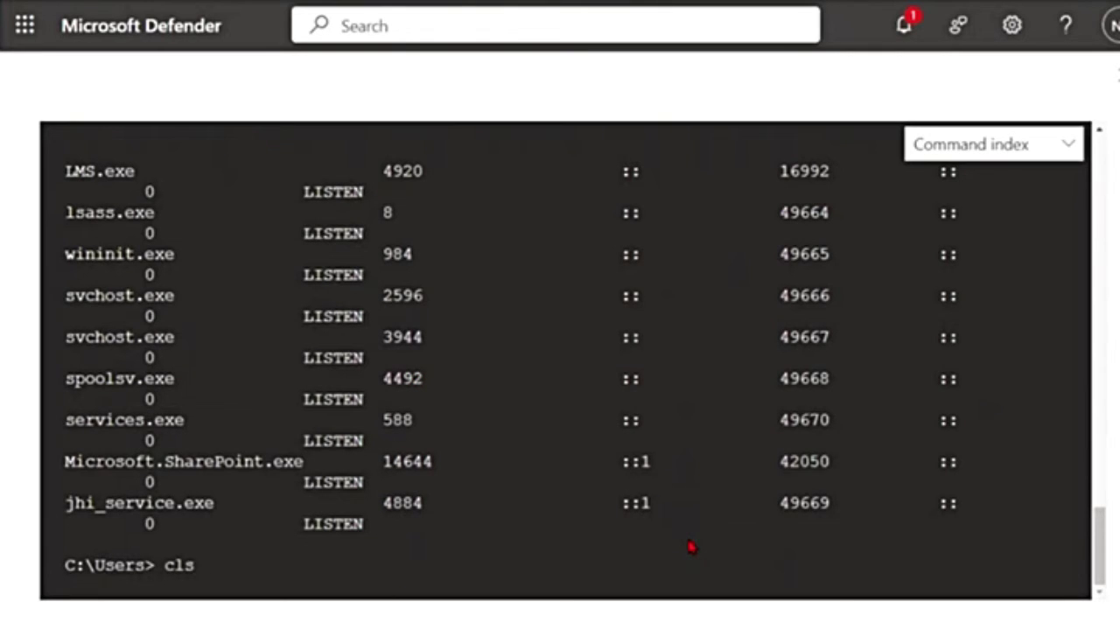
pyautogui.press('Return')
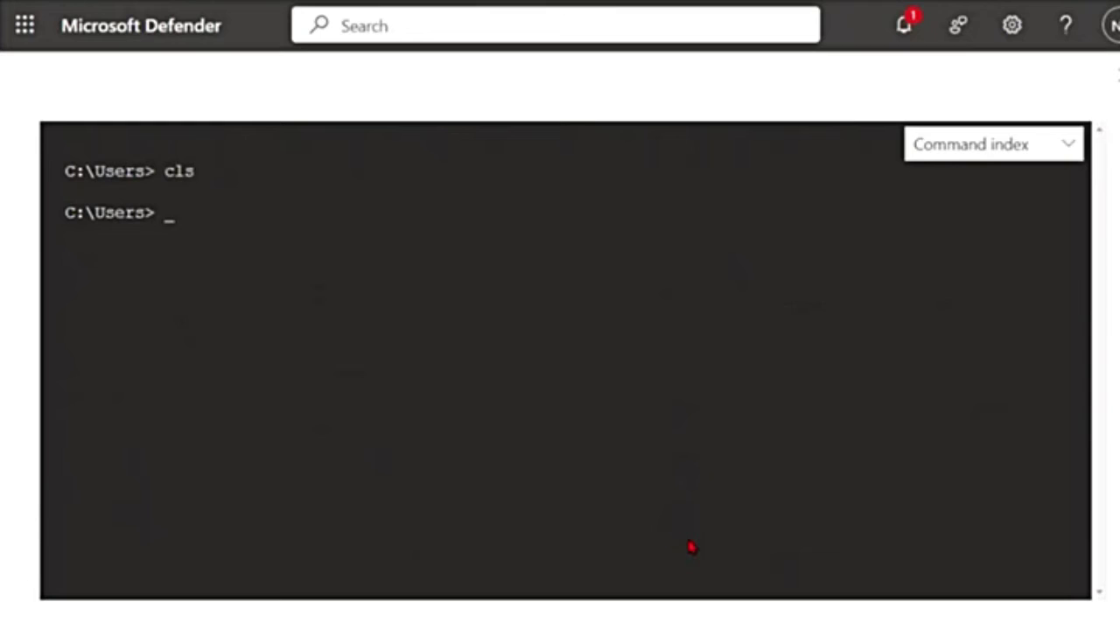
pyautogui.write('clear')
pyautogui.press('Return')
# - Run 'cd ..' and 'dir' to list the C:\ root, ending with swapfile.sys
pyautogui.write('cd ..')
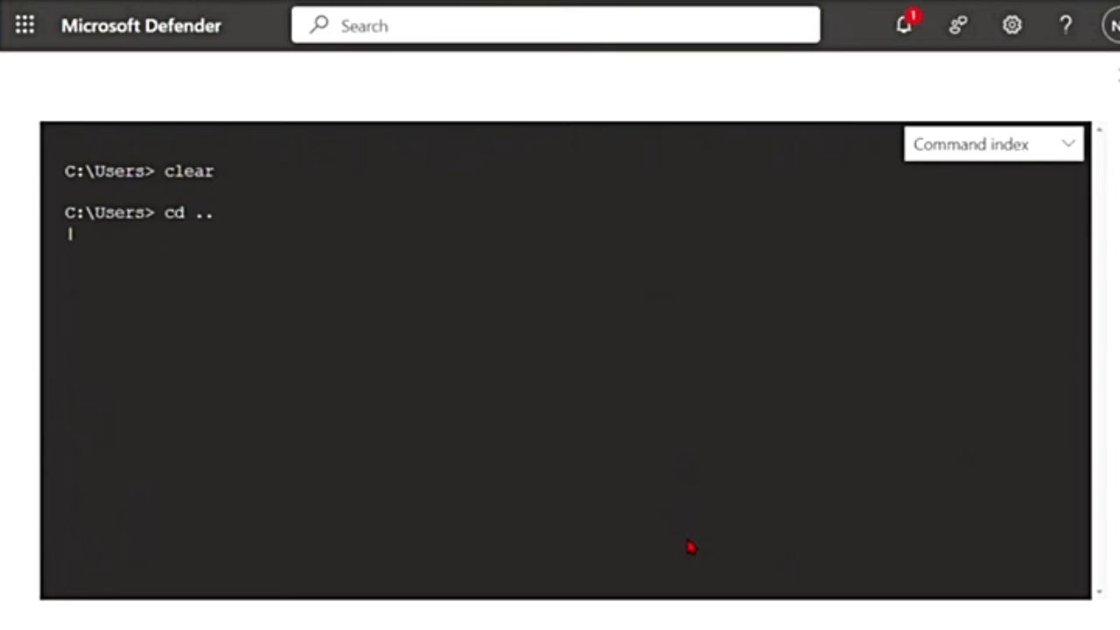
pyautogui.write(' C:\\> dir')
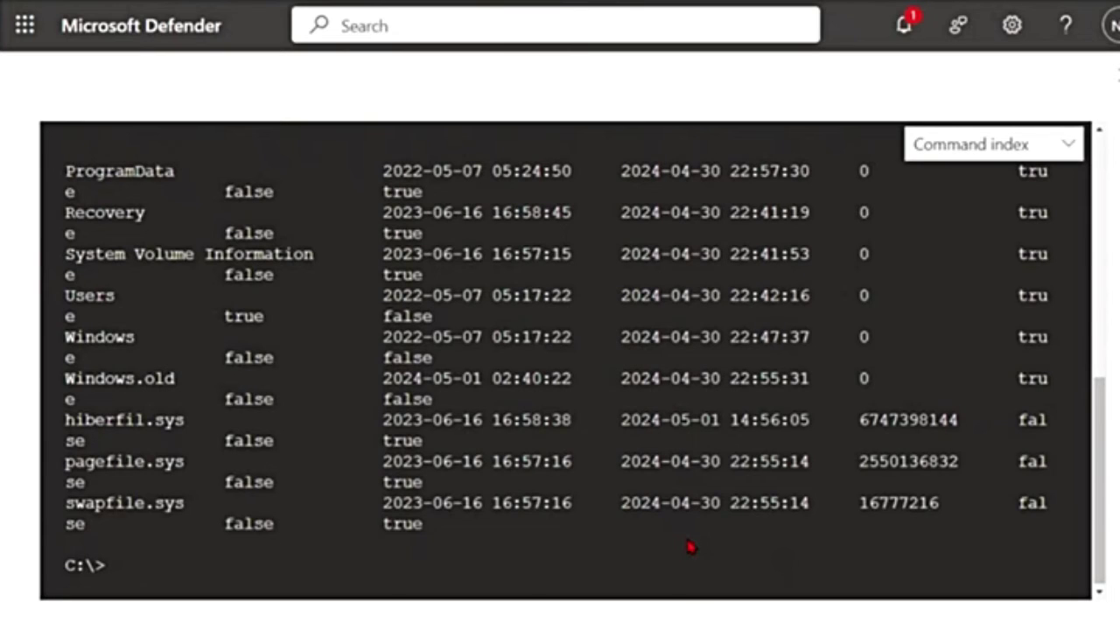
pyautogui.scroll(7, 690, 546)
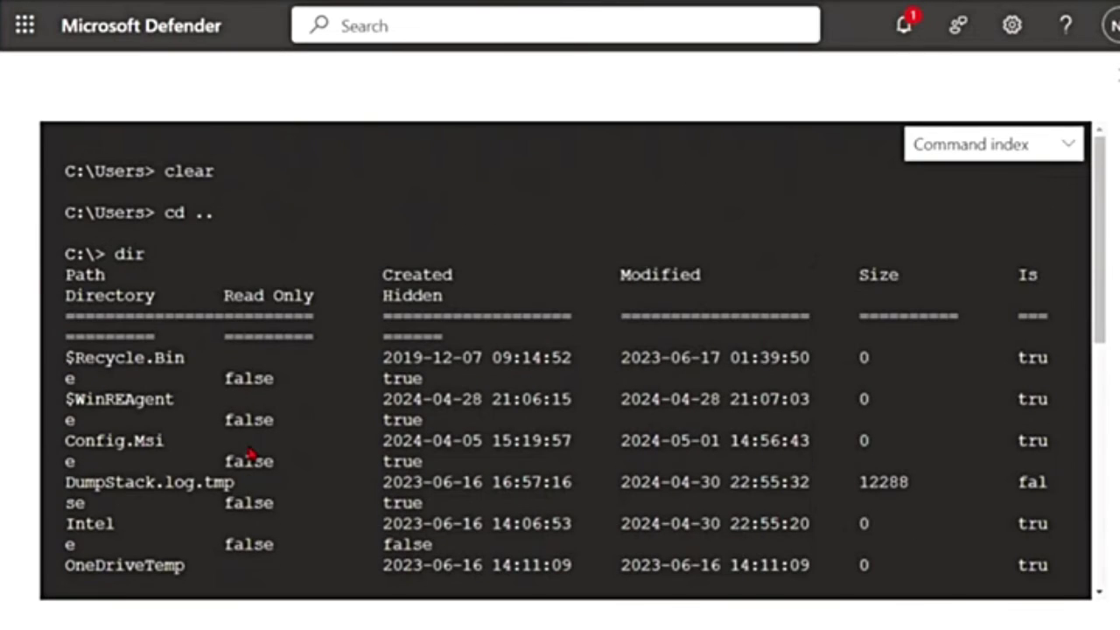
pyautogui.moveTo(70, 280); pyautogui.dragTo(155, 302)
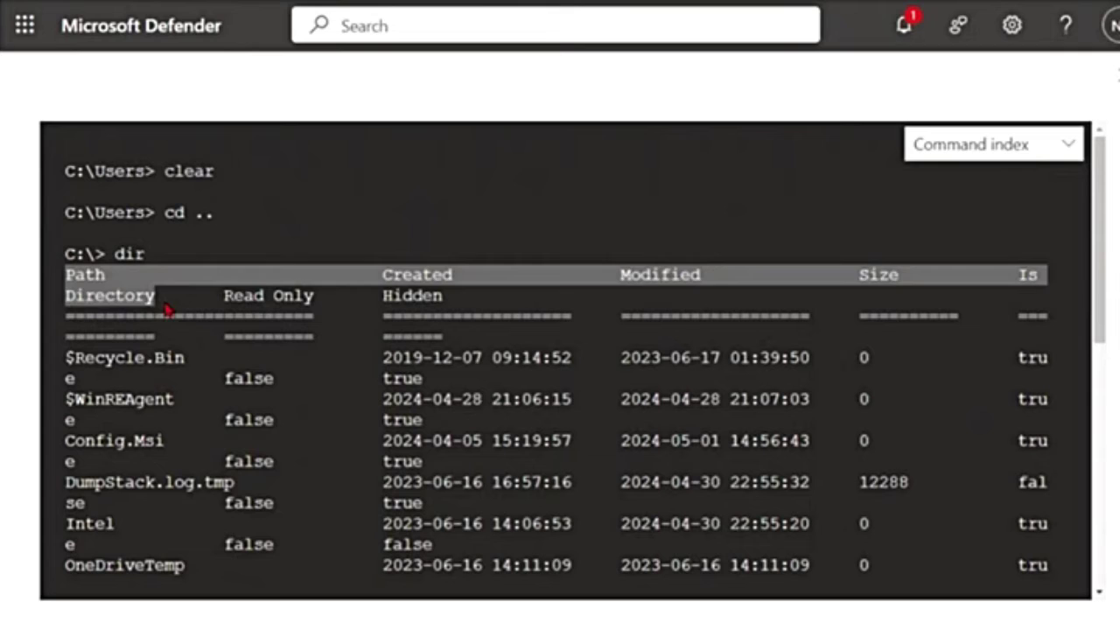
pyautogui.click(338, 310)
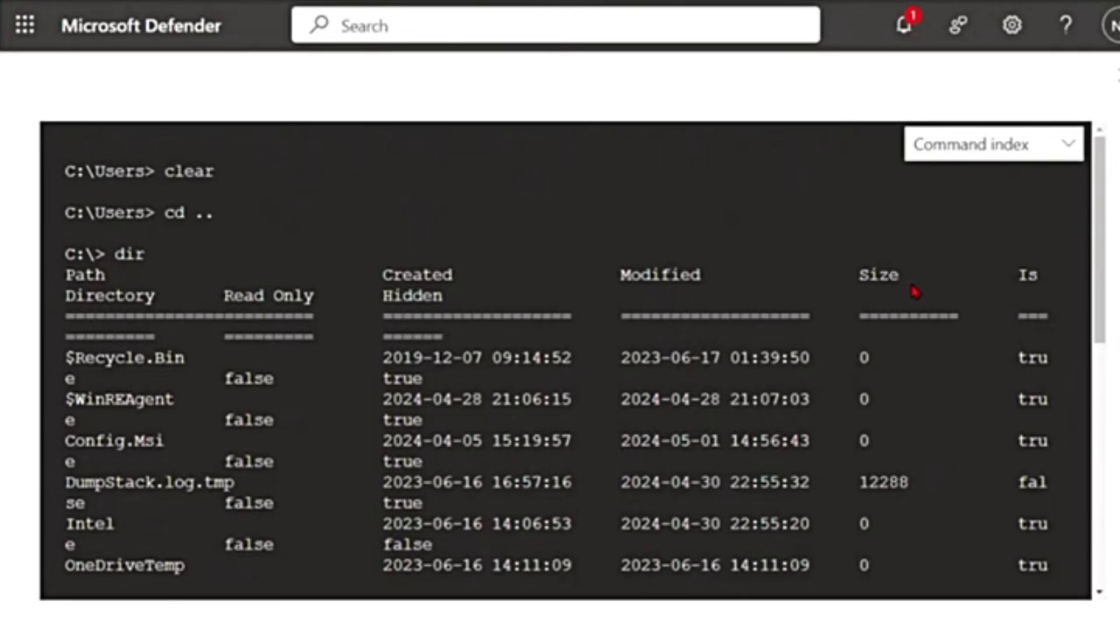
pyautogui.scroll(-9, 992, 510)
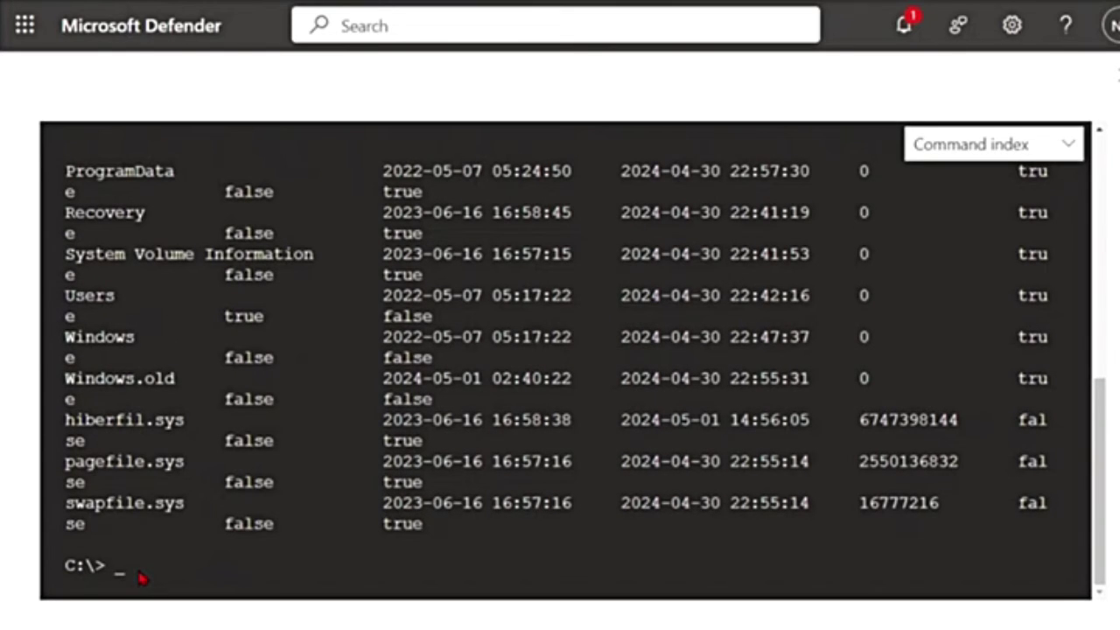
# - Run 'drivers' to list the device's loaded drivers
pyautogui.write('drivers')
pyautogui.press('Return')
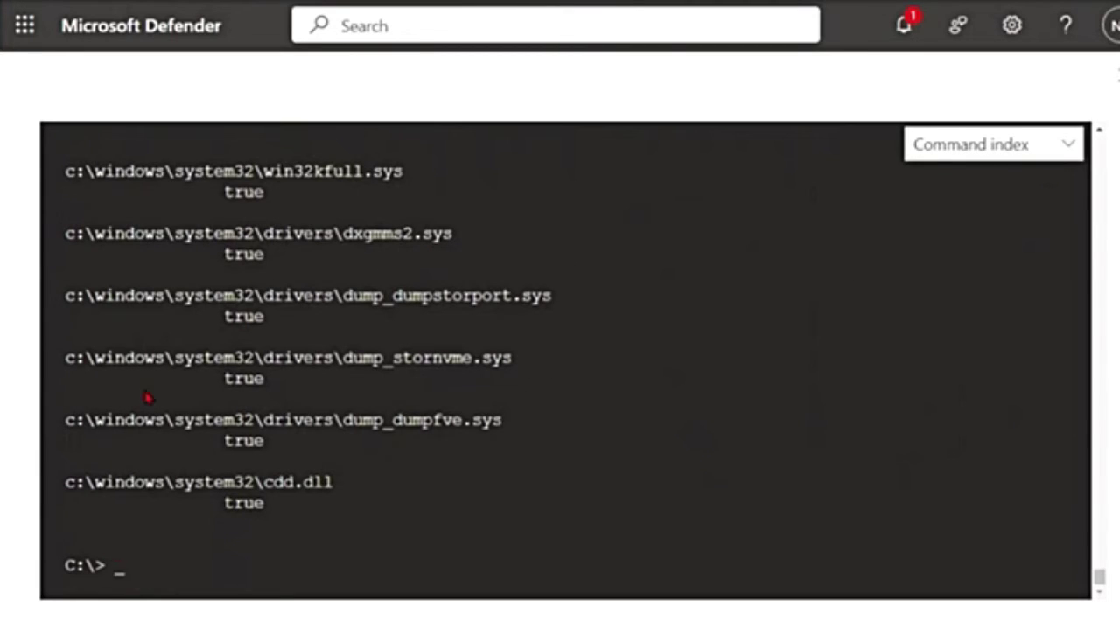
pyautogui.scroll(4, 375, 497)
pyautogui.scroll(7, 371, 492)
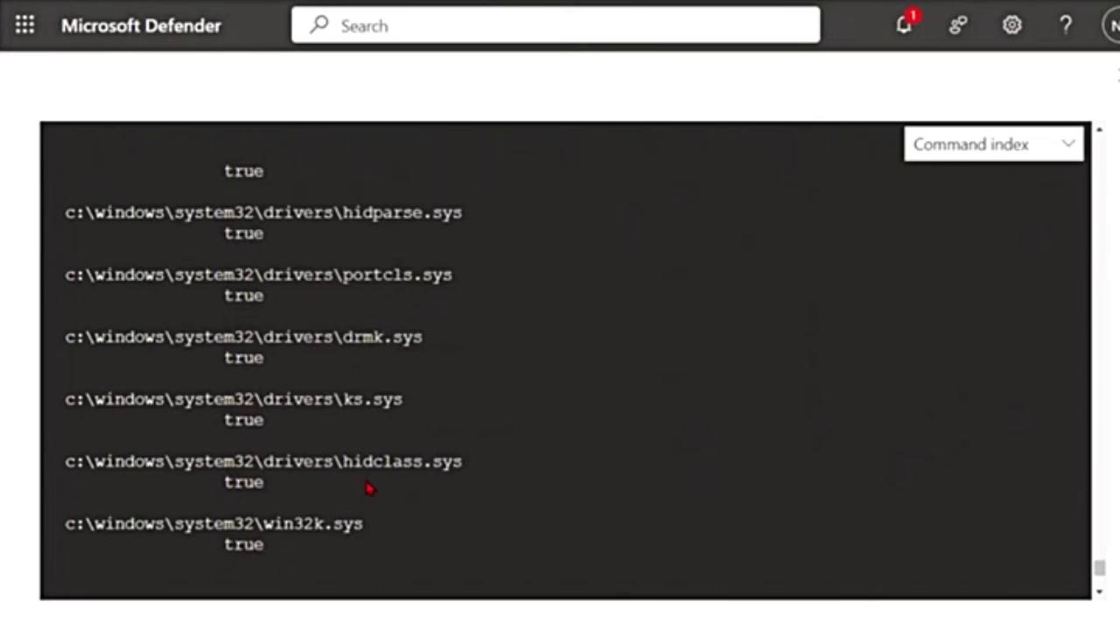
pyautogui.scroll(-11, 367, 490)
# - Run fileinfo on the quoted Test.txt path, which reports the file is empty and unsupported
pyautogui.write('file')
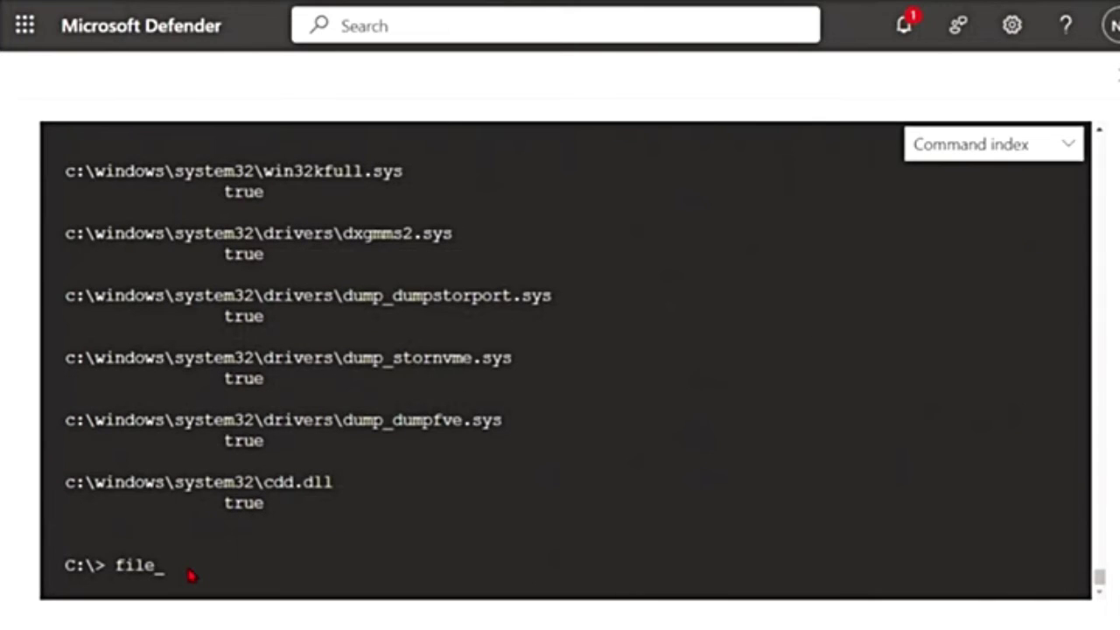
pyautogui.write('info "')
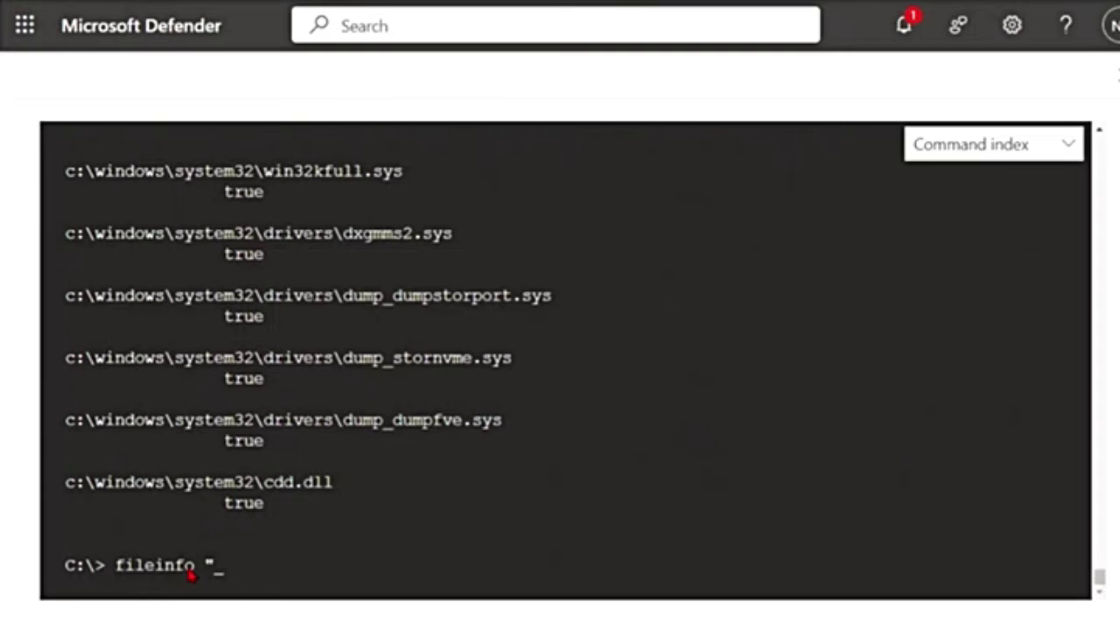
pyautogui.write('C:\\Users\\Navya\\Downloads\\MDE\\New folder')
pyautogui.write('\\Test.txt')
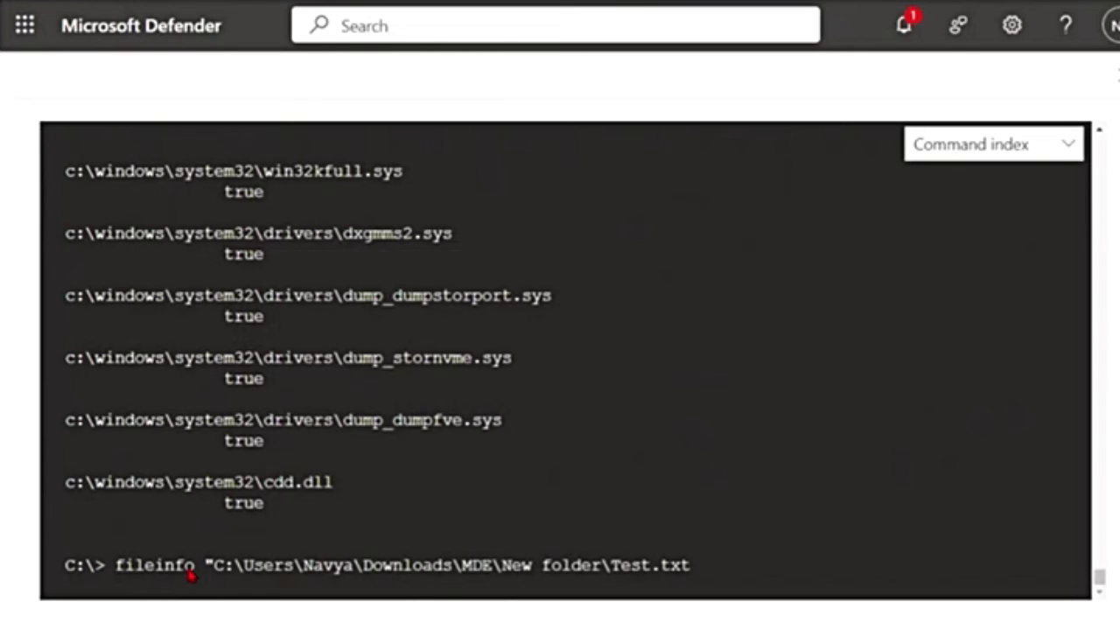
pyautogui.write('"')
pyautogui.press('Return')
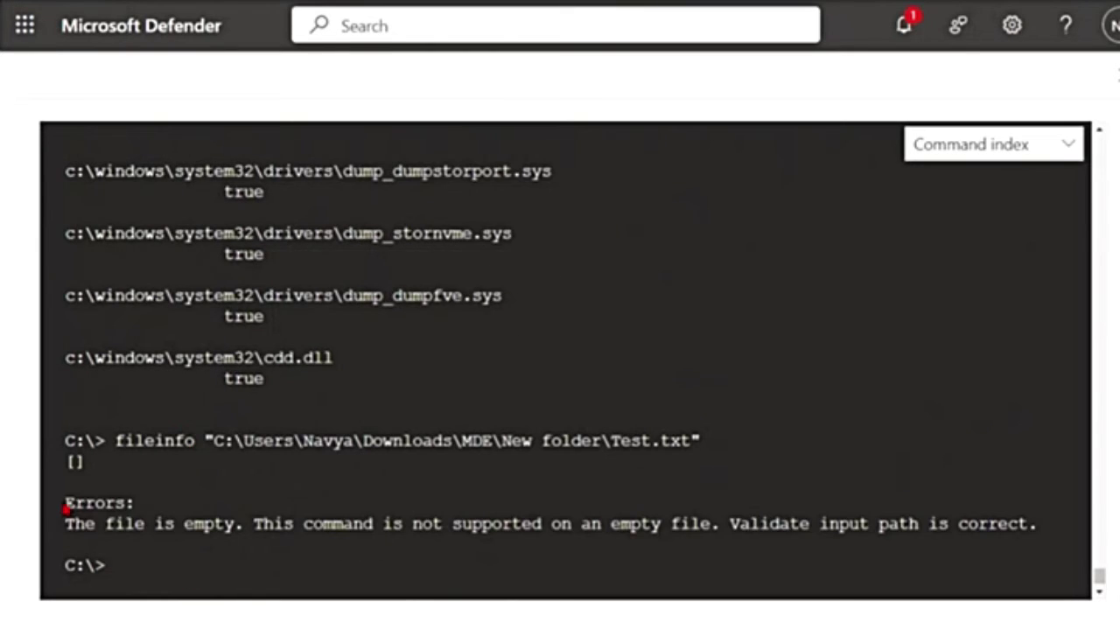
pyautogui.moveTo(65, 503); pyautogui.dragTo(248, 538)
pyautogui.moveTo(83, 540); pyautogui.dragTo(236, 528)
pyautogui.moveTo(313, 528); pyautogui.dragTo(739, 536)
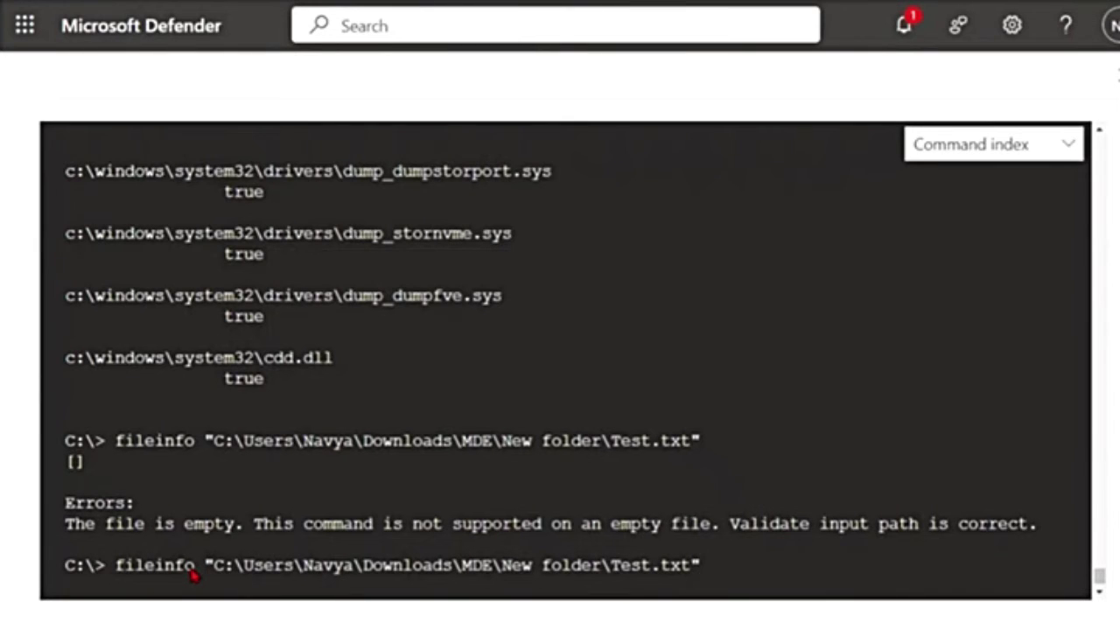
# - Rerun fileinfo, then bring the Test.txt Notepad window forward and move it left
pyautogui.press('Return')
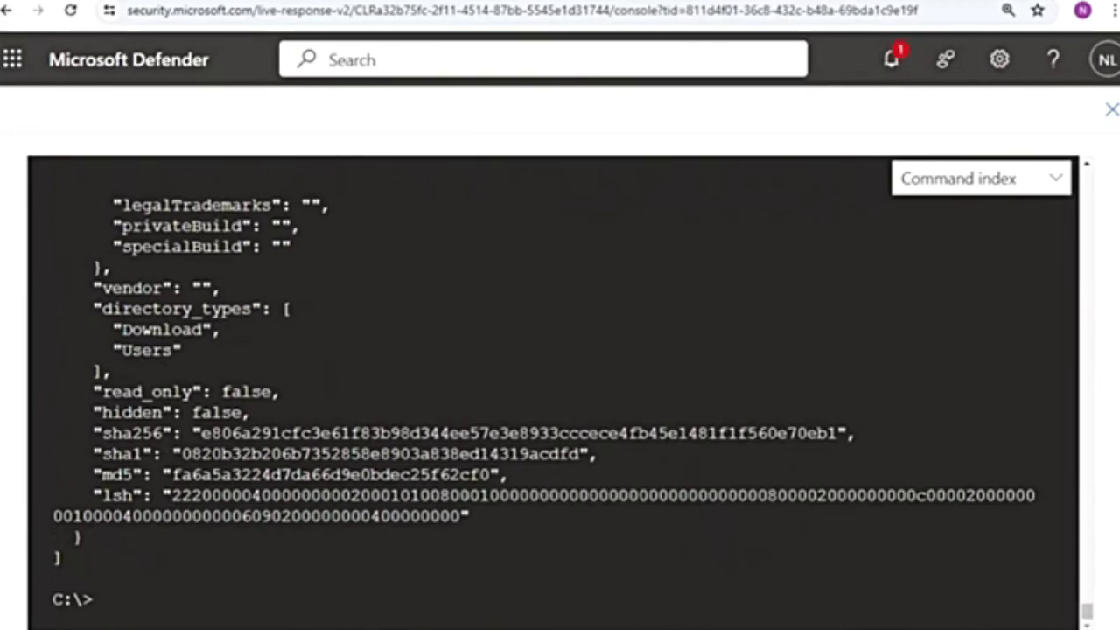
pyautogui.hotkey('alt', 'Tab')
pyautogui.moveTo(913, 35); pyautogui.dragTo(712, 15)
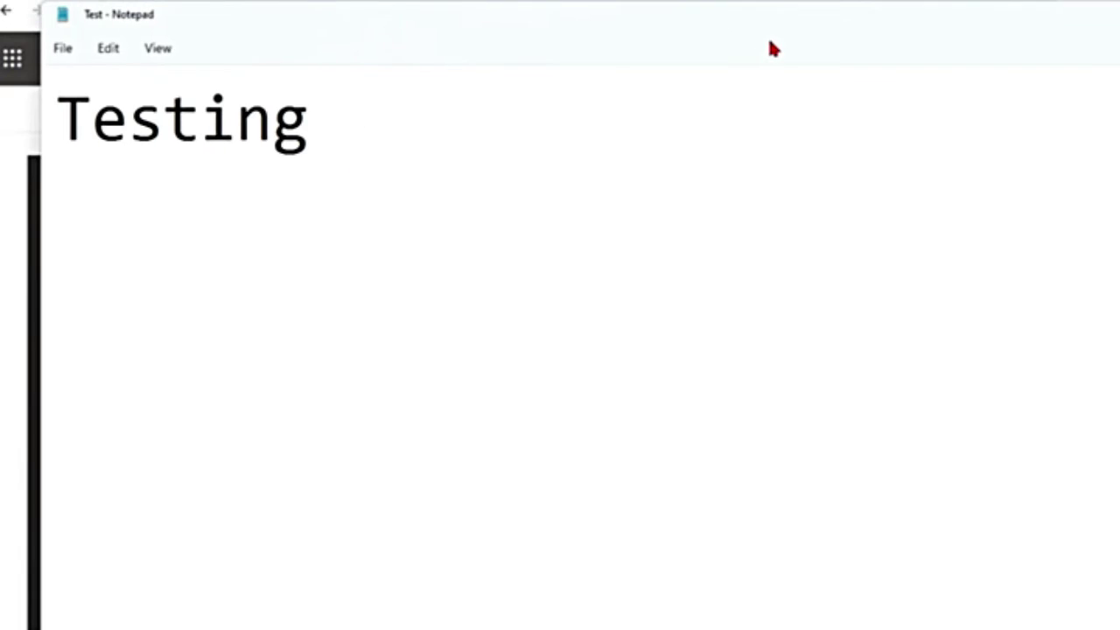
# - Select the word Testing in Notepad to confirm the file's content
pyautogui.moveTo(87, 120); pyautogui.dragTo(455, 122)
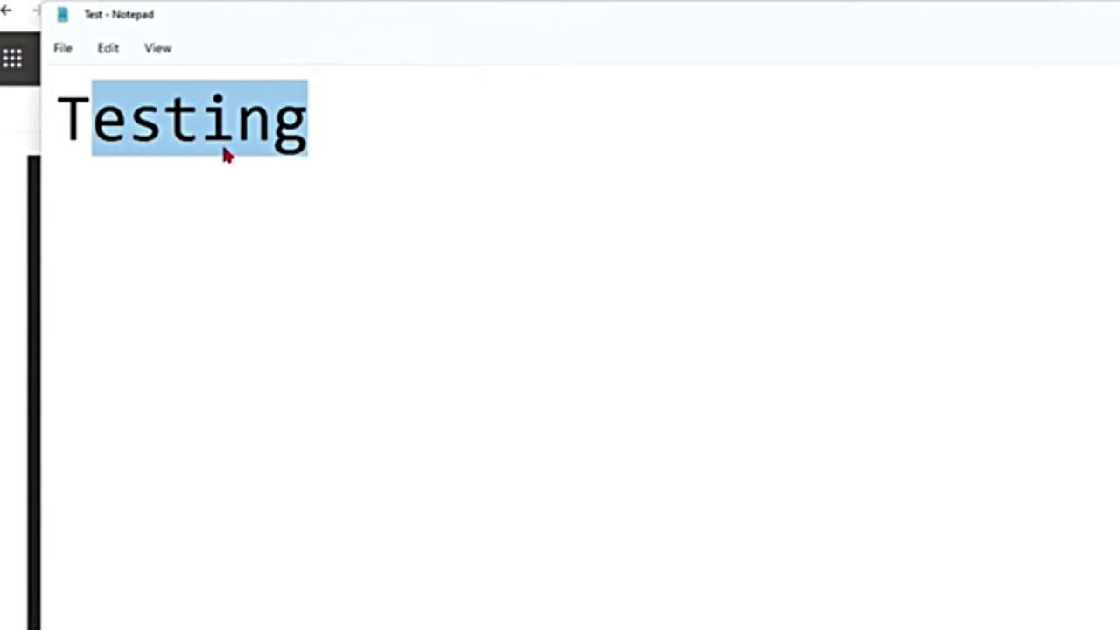
pyautogui.click(112, 150)
pyautogui.doubleClick(112, 150)
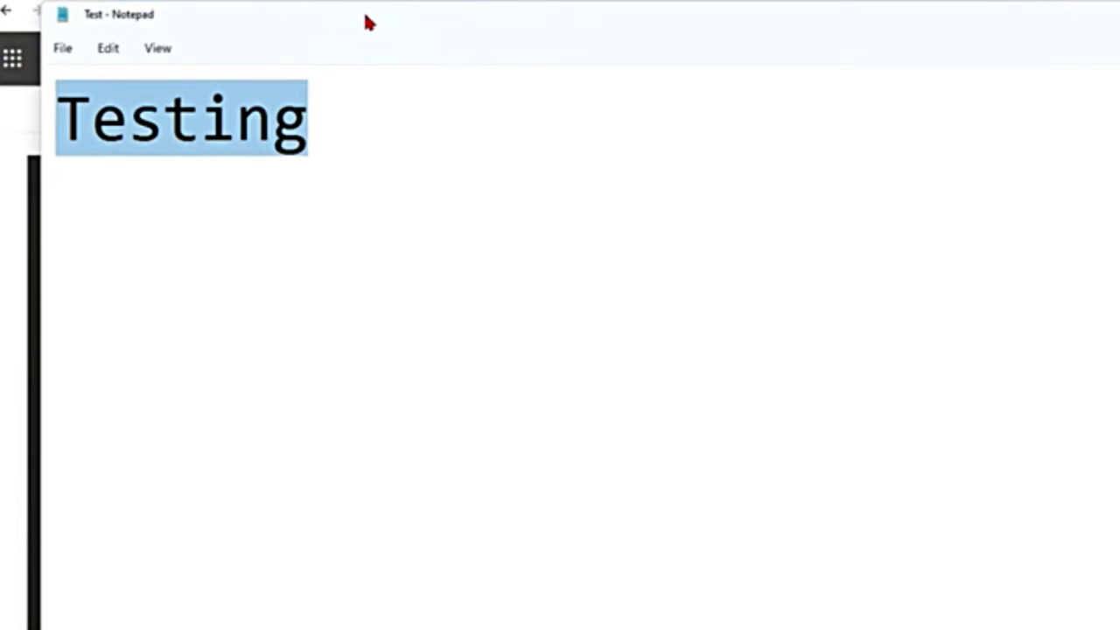
pyautogui.click(83, 131)
pyautogui.click(128, 131)
pyautogui.doubleClick(164, 133)
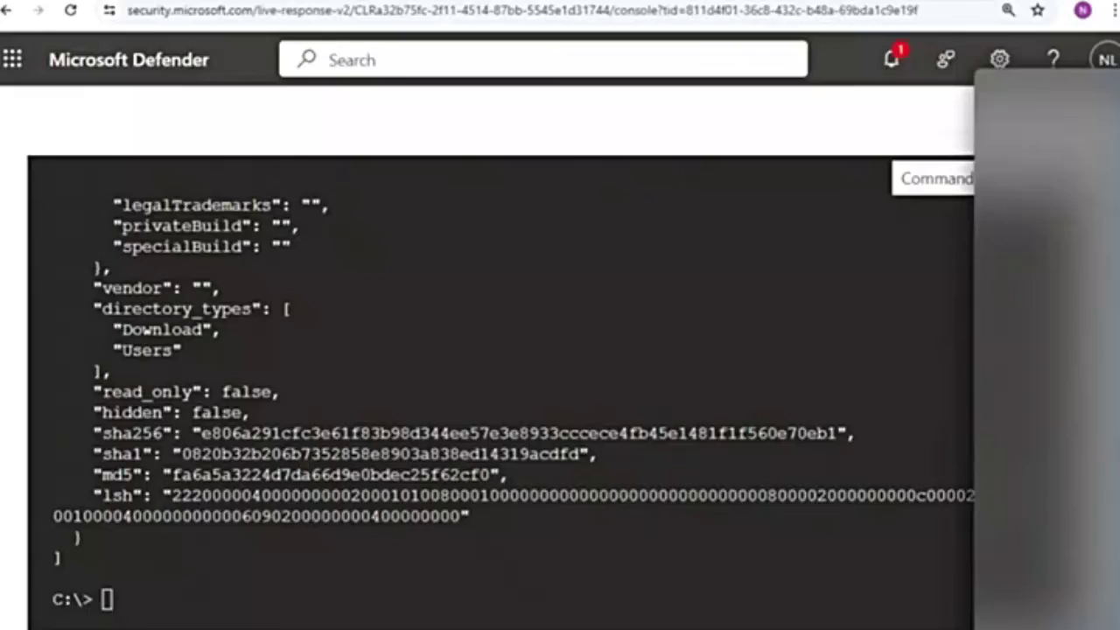
pyautogui.scroll(5, 223, 372)
pyautogui.scroll(5, 224, 372)
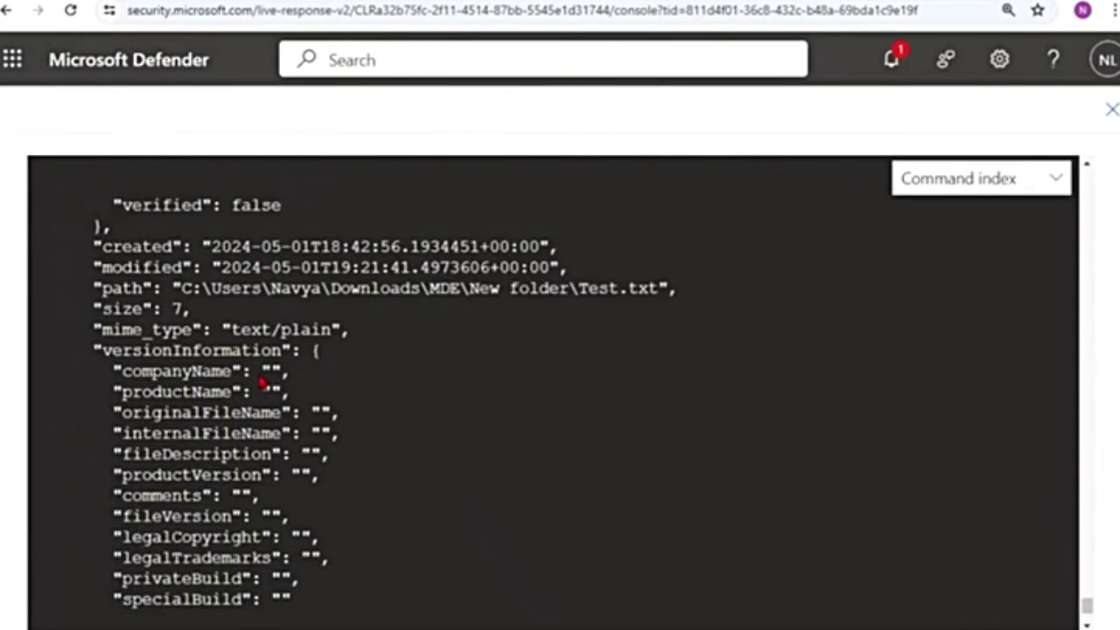
pyautogui.moveTo(216, 488); pyautogui.dragTo(775, 495)
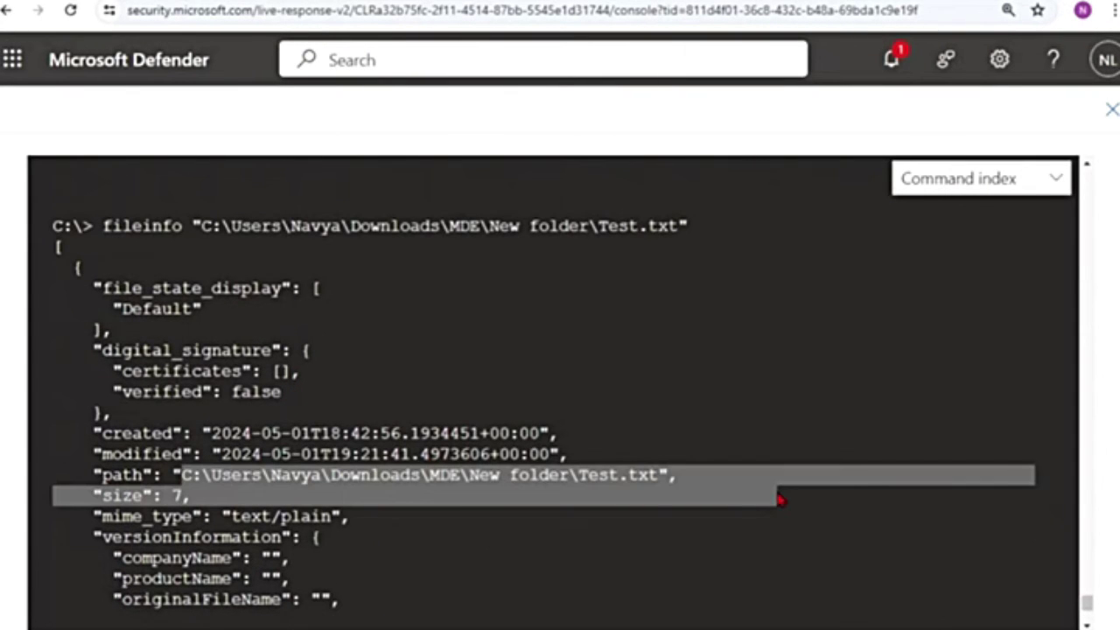
pyautogui.moveTo(597, 448); pyautogui.dragTo(648, 445)
pyautogui.moveTo(271, 350); pyautogui.dragTo(332, 351)
pyautogui.scroll(-3, 332, 503)
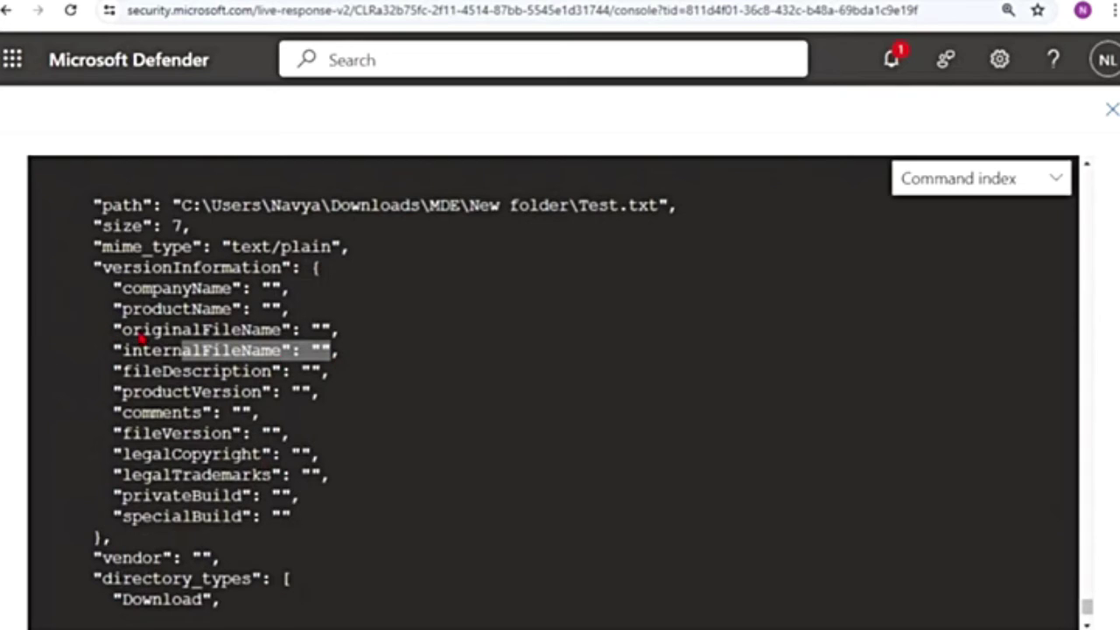
pyautogui.moveTo(254, 309); pyautogui.dragTo(175, 306)
pyautogui.moveTo(261, 288); pyautogui.dragTo(175, 288)
pyautogui.moveTo(103, 267); pyautogui.dragTo(354, 271)
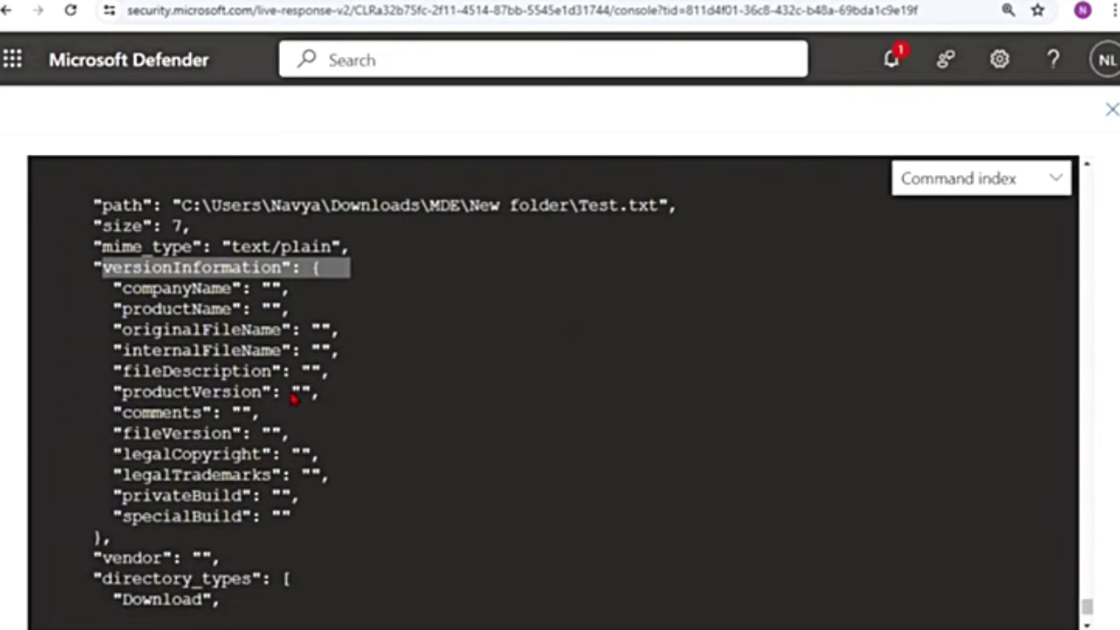
pyautogui.moveTo(241, 247); pyautogui.dragTo(399, 250)
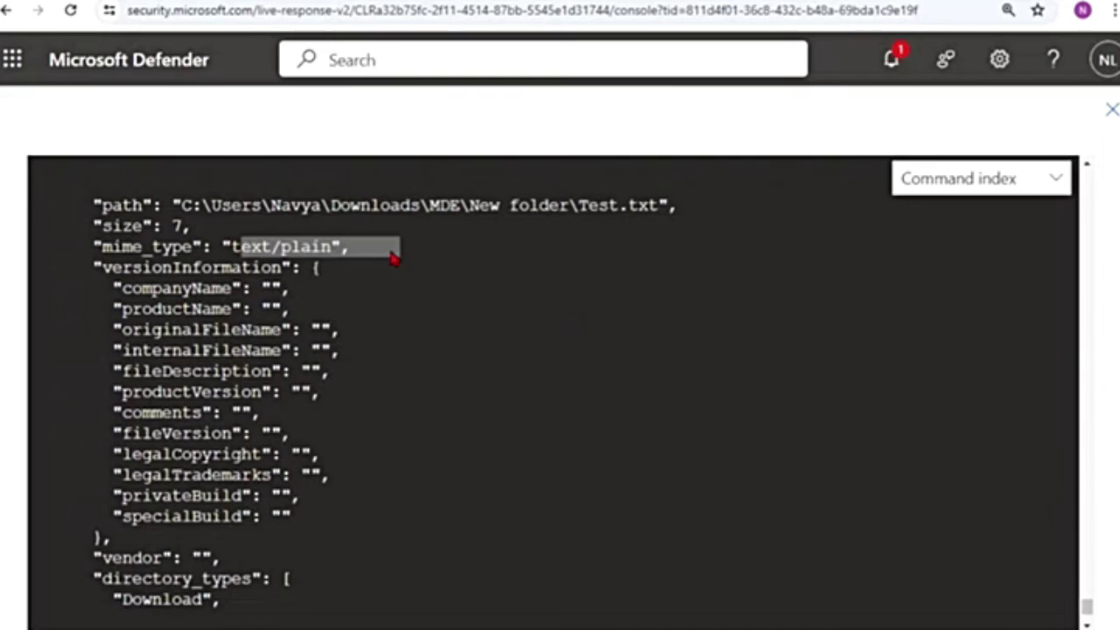
pyautogui.scroll(-2, 289, 463)
pyautogui.moveTo(190, 537); pyautogui.dragTo(527, 541)
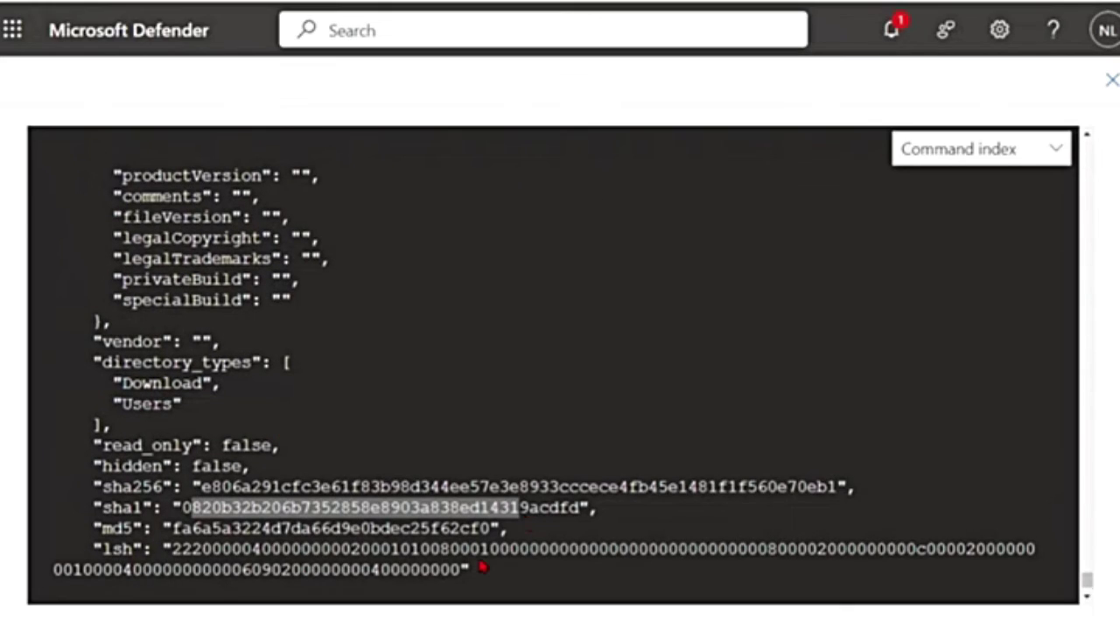
pyautogui.scroll(-2, 481, 567)
# - Run jobs to list background jobs, then try fg <command ID>
pyautogui.write('job')
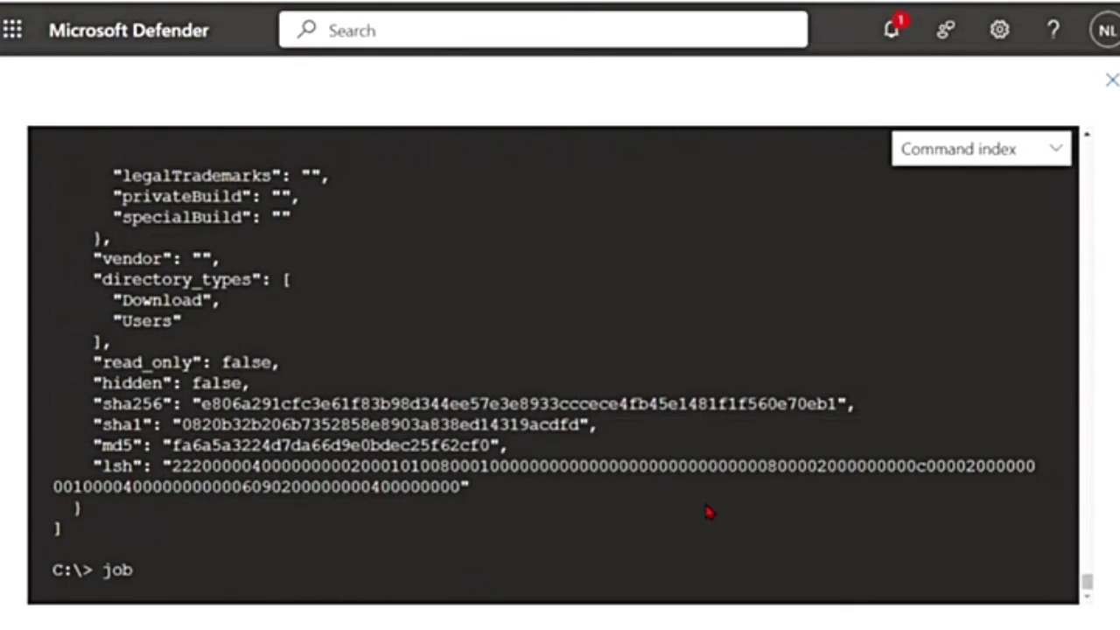
pyautogui.write('s')
pyautogui.press('Return')
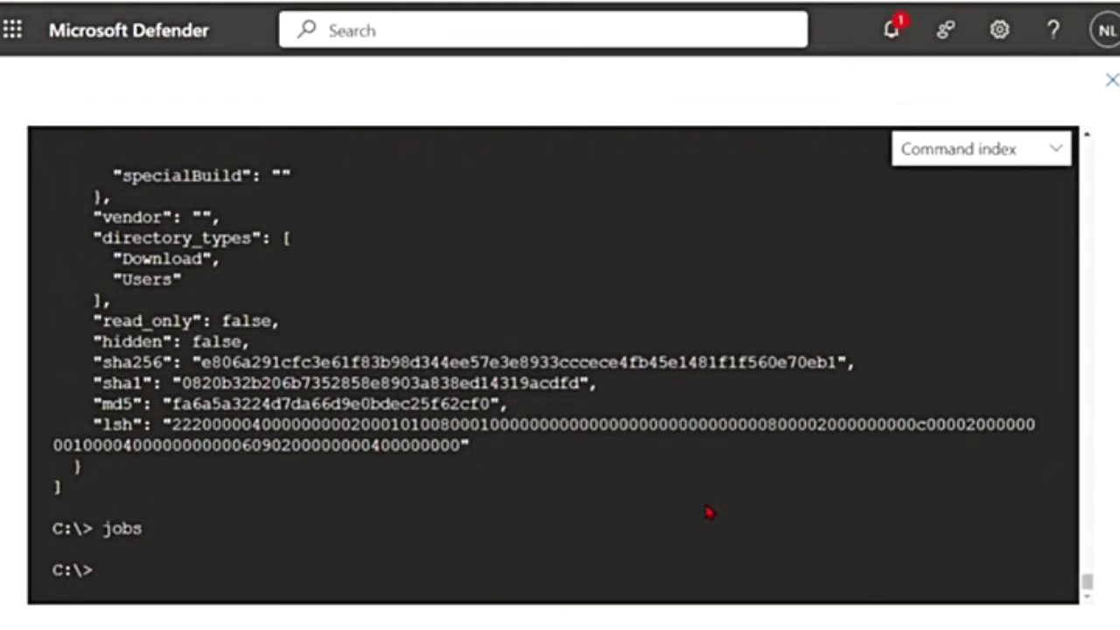
pyautogui.write('fg <com')
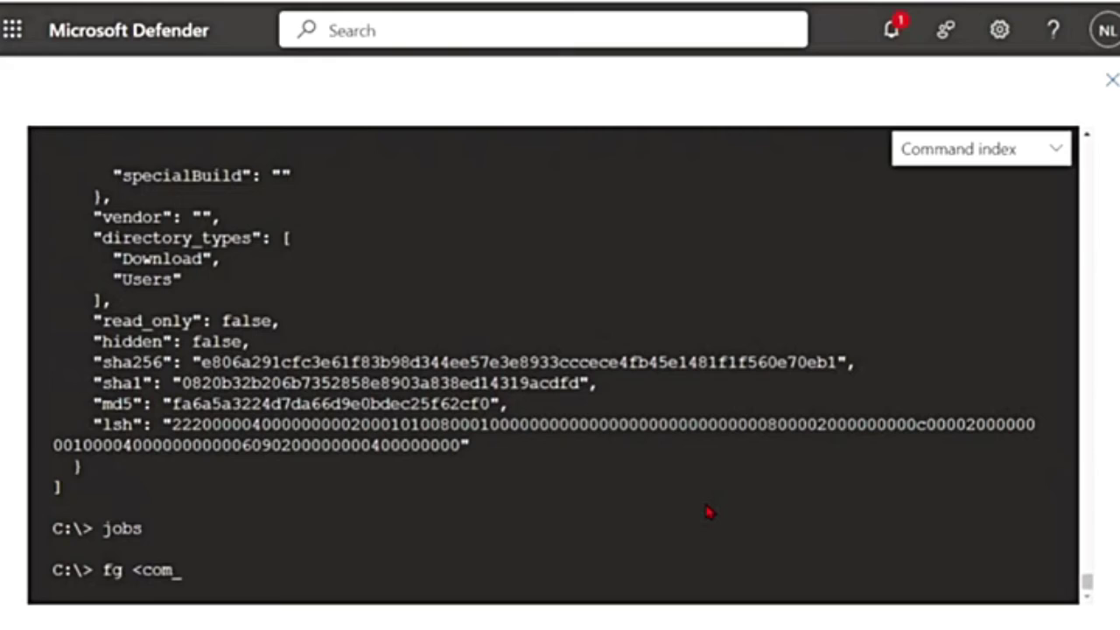
pyautogui.write('mand ID')
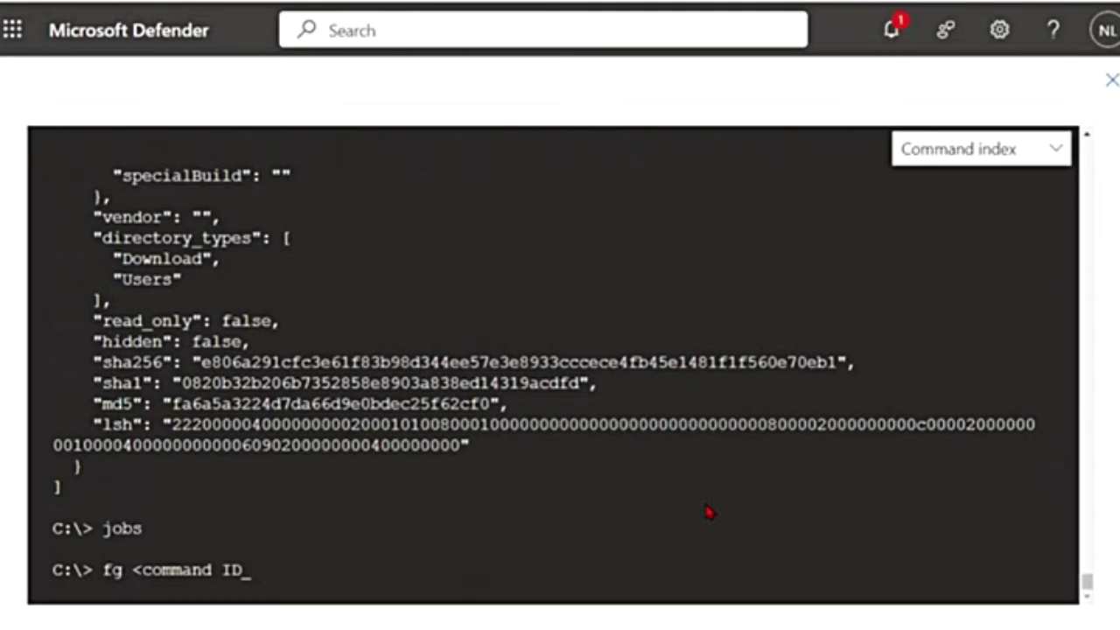
pyautogui.write('>')
pyautogui.doubleClick(135, 530)
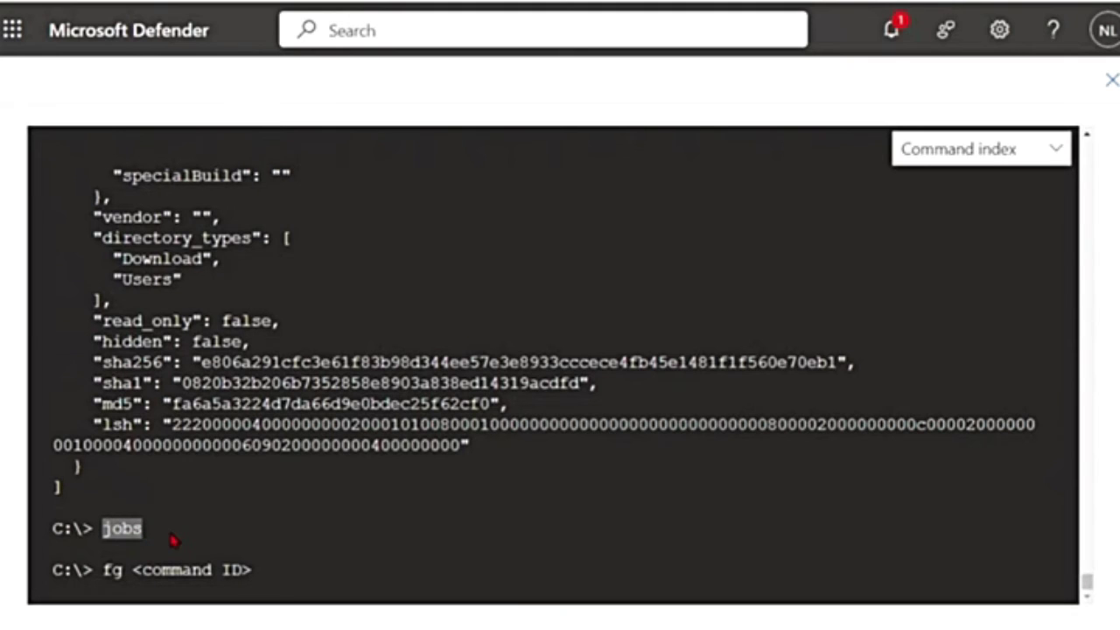
pyautogui.doubleClick(124, 537)
pyautogui.press('Return')
# - Run findfile Test.txt and select the two matching Downloads paths
pyautogui.write('f')
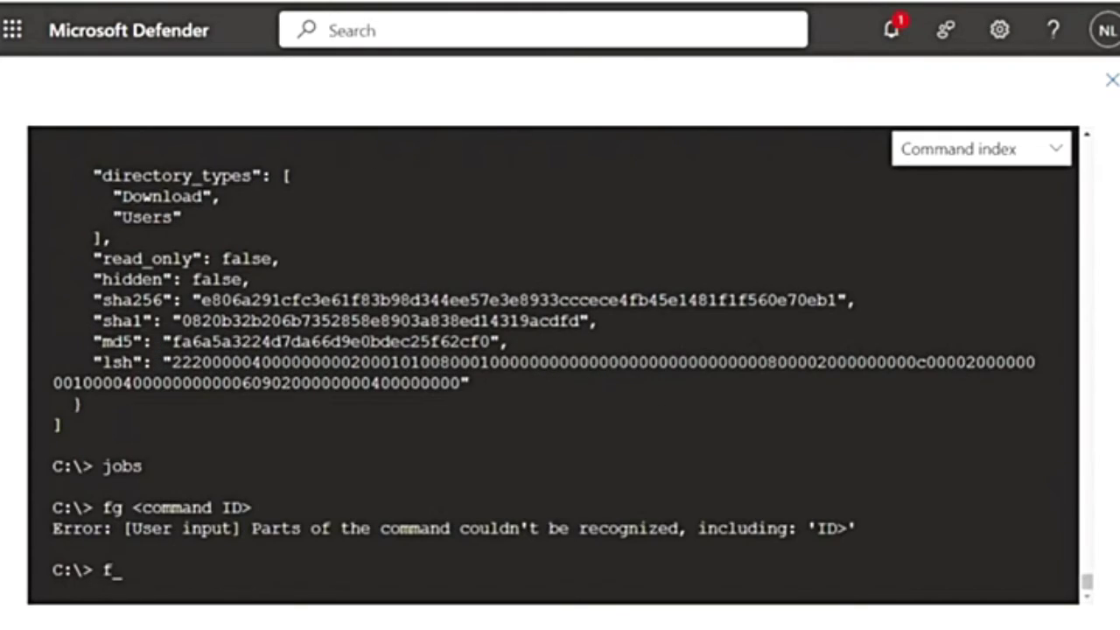
pyautogui.write('ind fi')
pyautogui.press('BackSpace')
pyautogui.press('BackSpace')
pyautogui.press('BackSpace')
pyautogui.write('file ')
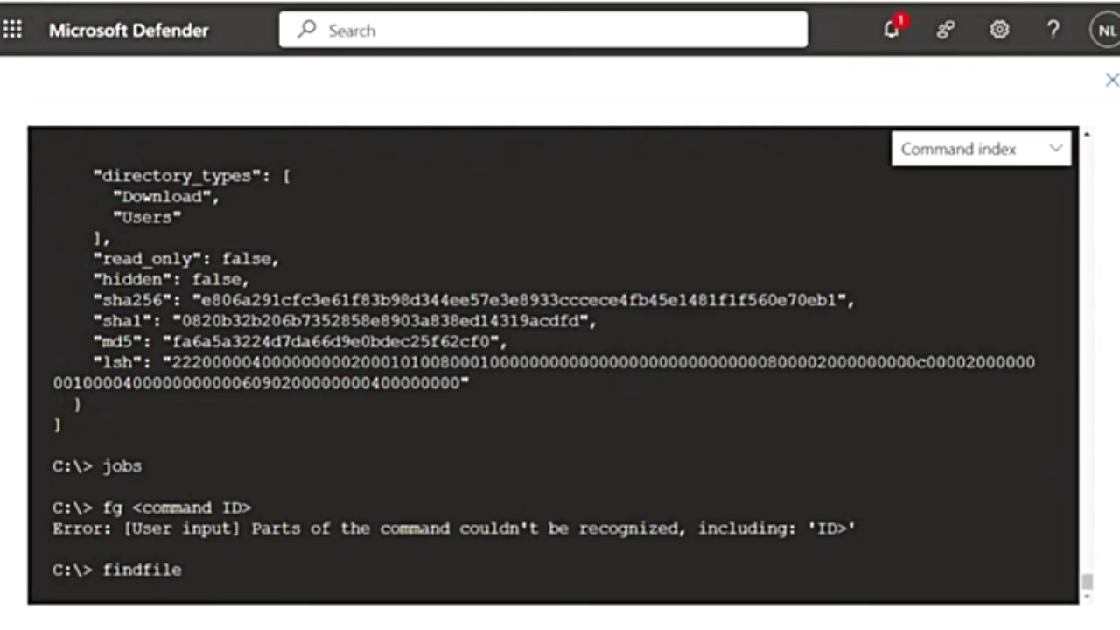
pyautogui.write('Test.txt')
pyautogui.press('Return')
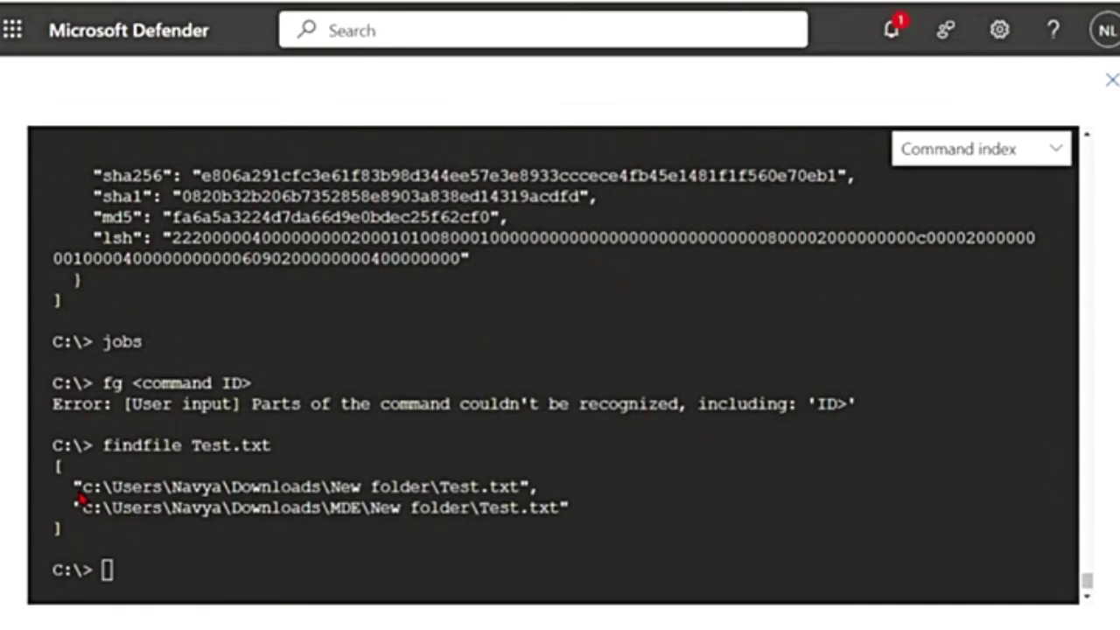
pyautogui.moveTo(79, 495); pyautogui.dragTo(564, 517)
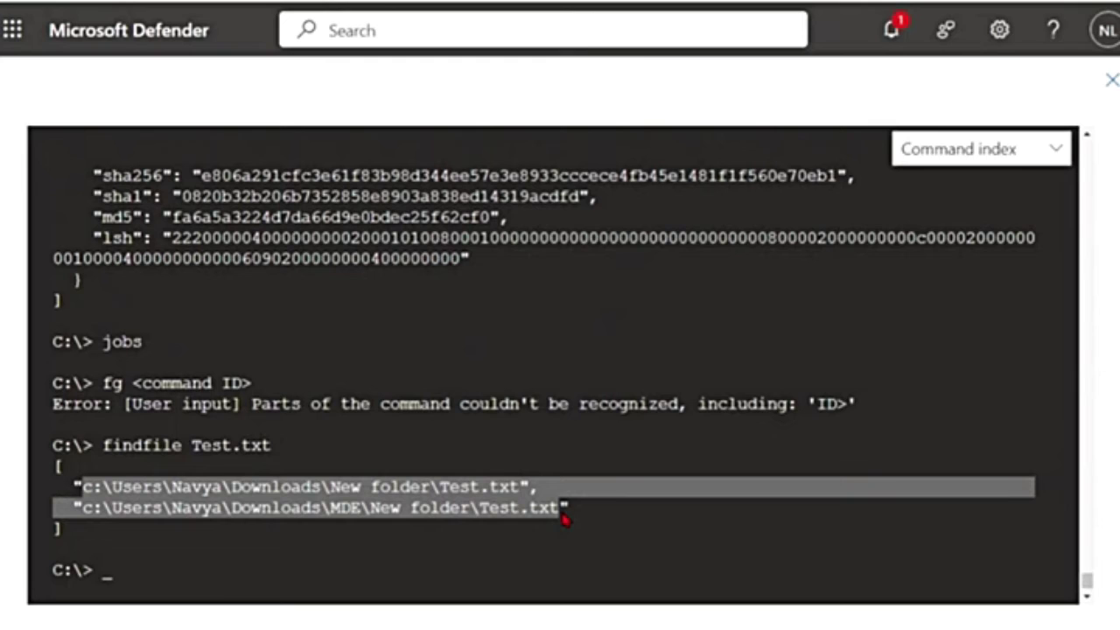
# - Download the MDE folder's Test.txt with getfile and the pasted quoted path
pyautogui.click(249, 579)
pyautogui.moveTo(88, 516); pyautogui.dragTo(564, 518)
pyautogui.hotkey('ctrl', 'c')
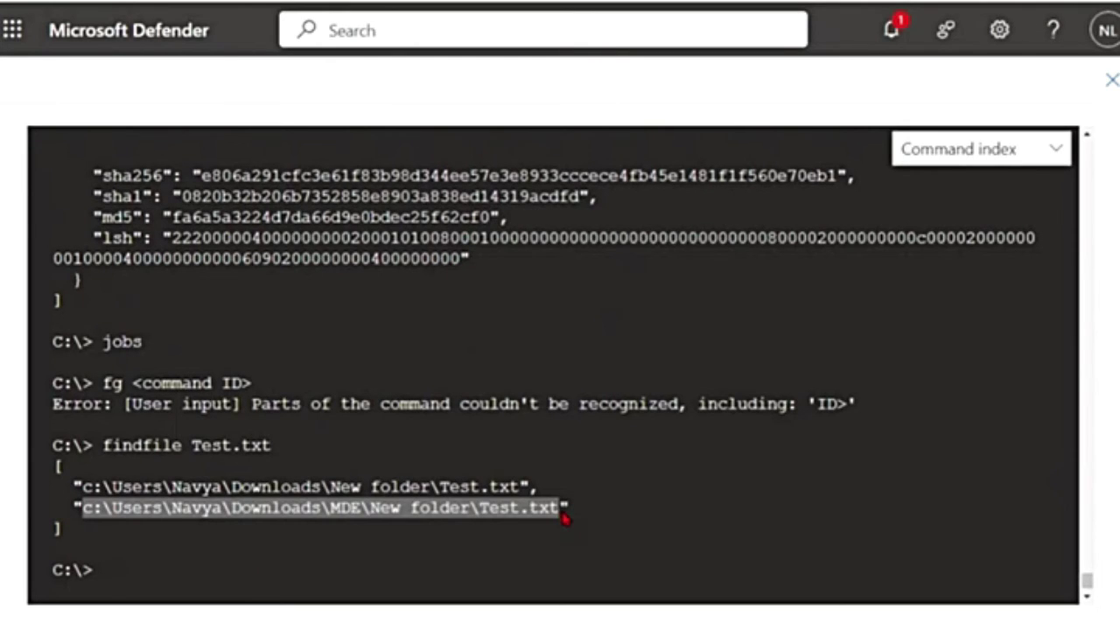
pyautogui.click(133, 580)
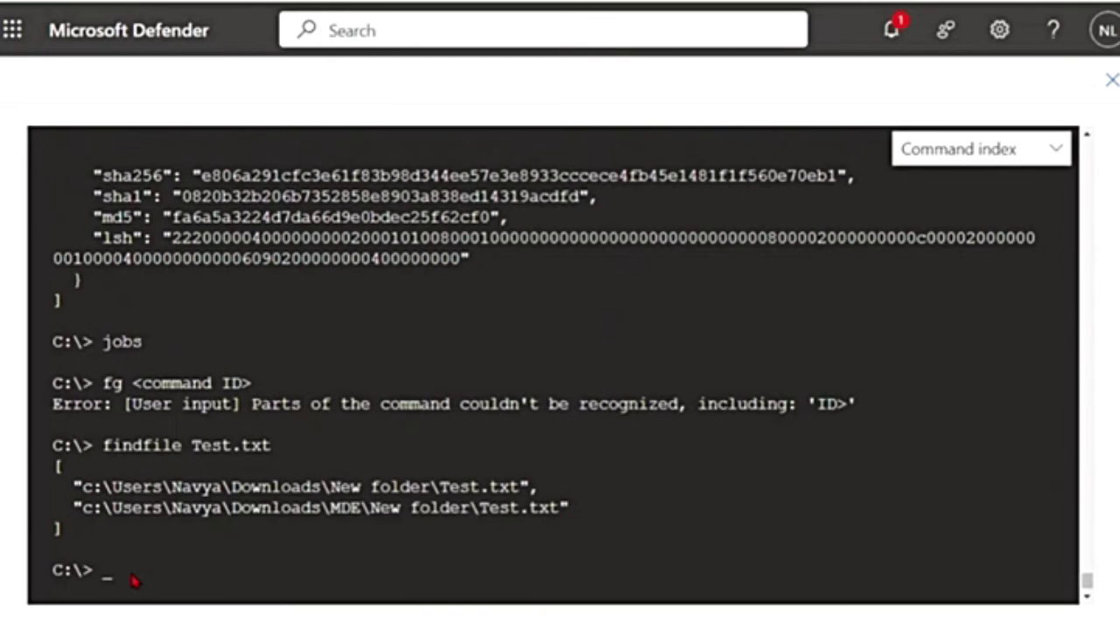
pyautogui.write('getfile "')
pyautogui.hotkey('ctrl', 'v')
pyautogui.write('"')
pyautogui.press('Return')
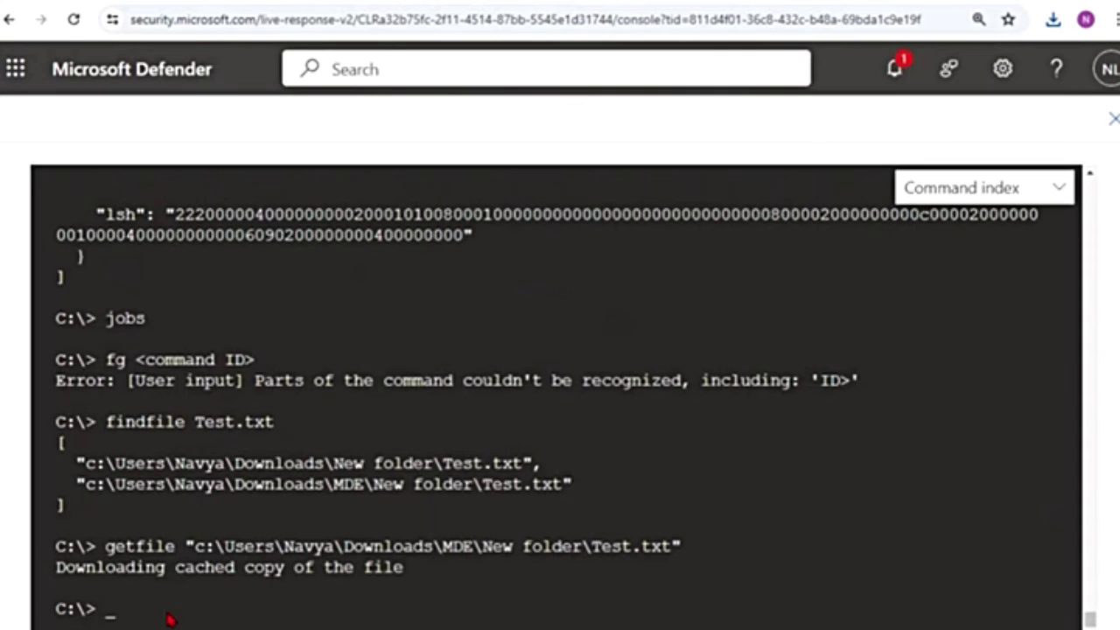
# - Run help and scroll through the list of live response commands
pyautogui.write('help')
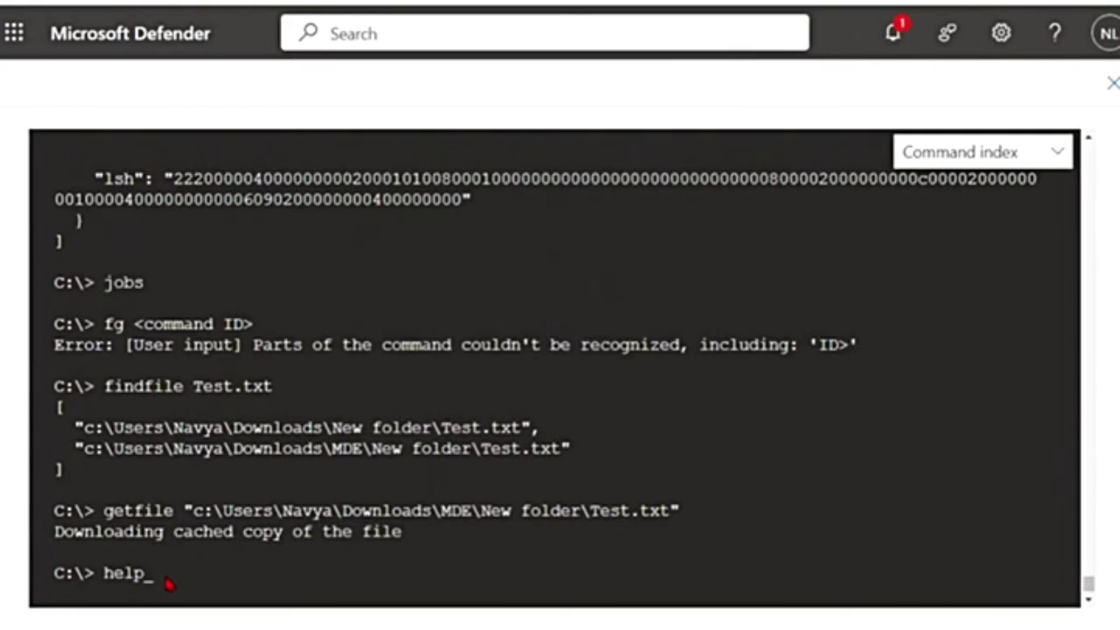
pyautogui.press('Return')
pyautogui.scroll(5, 195, 353)
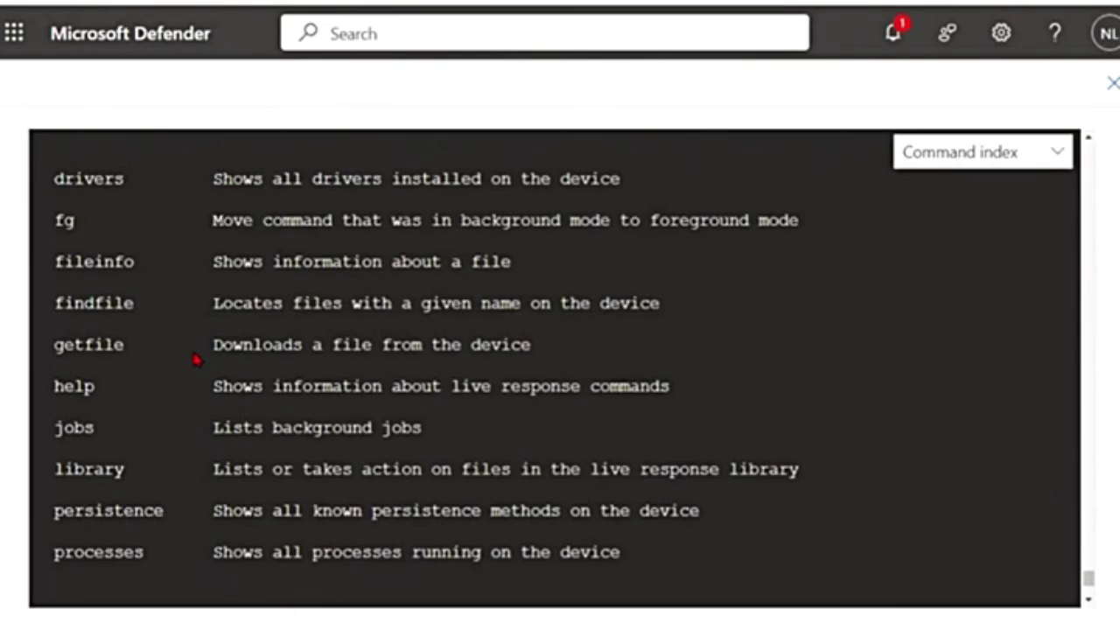
pyautogui.scroll(4, 195, 359)
# - Run persistence and scroll up through its JSON output of scheduled tasks, including the Google updater
pyautogui.write('persistence')
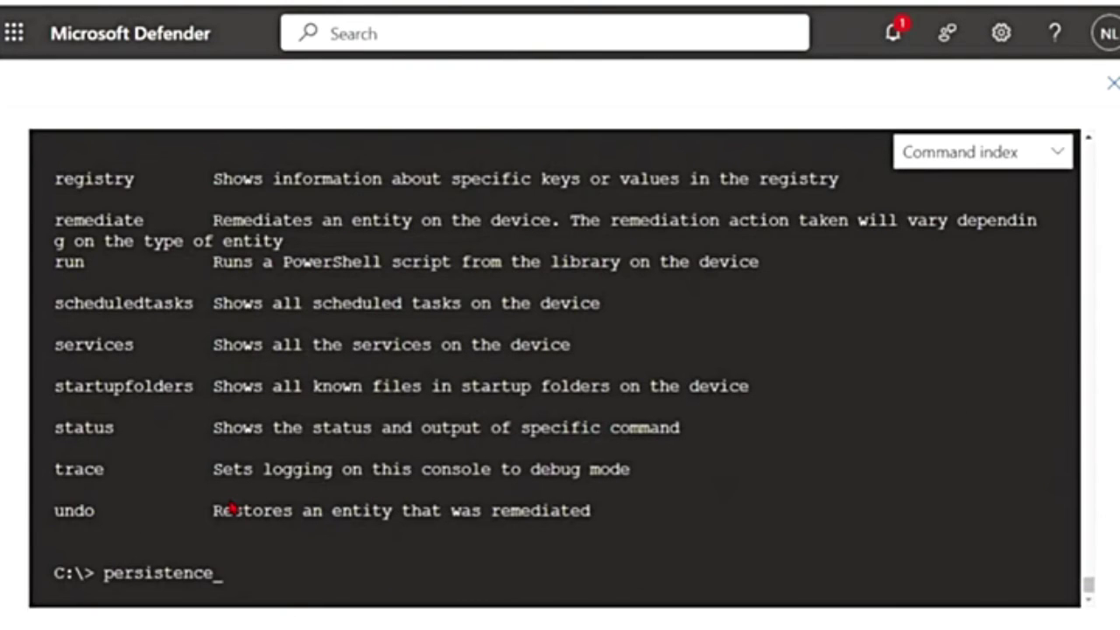
pyautogui.press('Return')
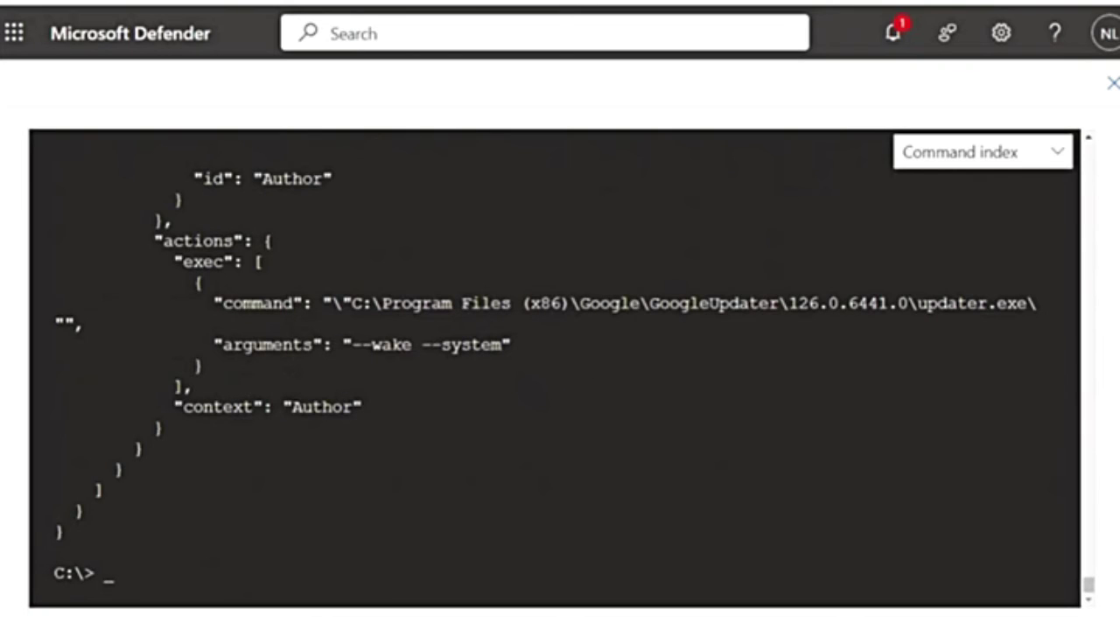
pyautogui.scroll(15, 438, 479)
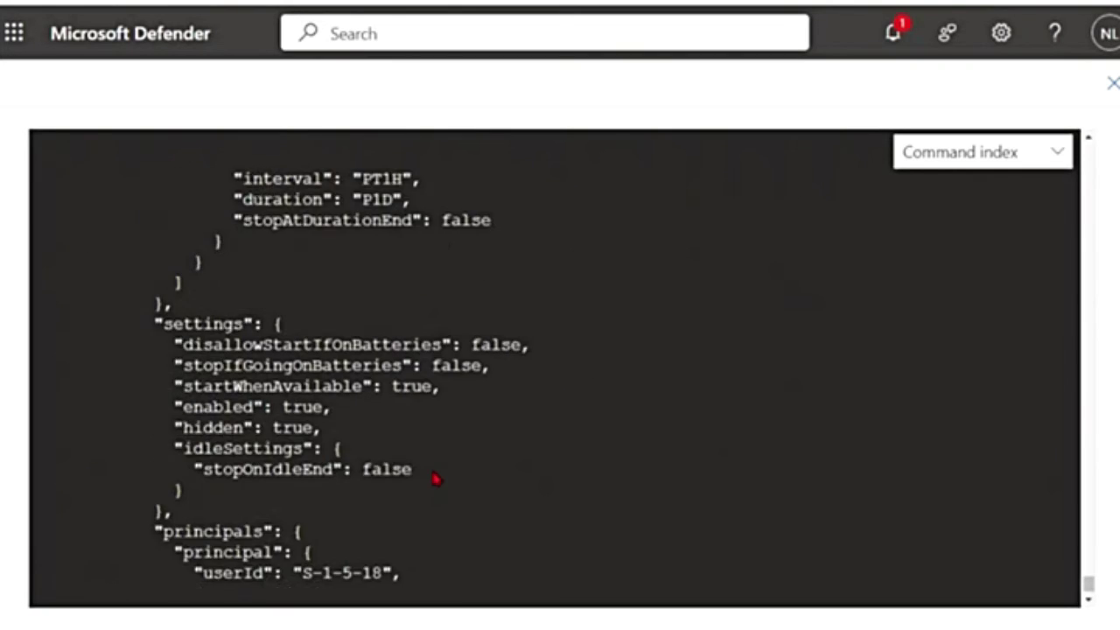
pyautogui.scroll(15, 530, 470)
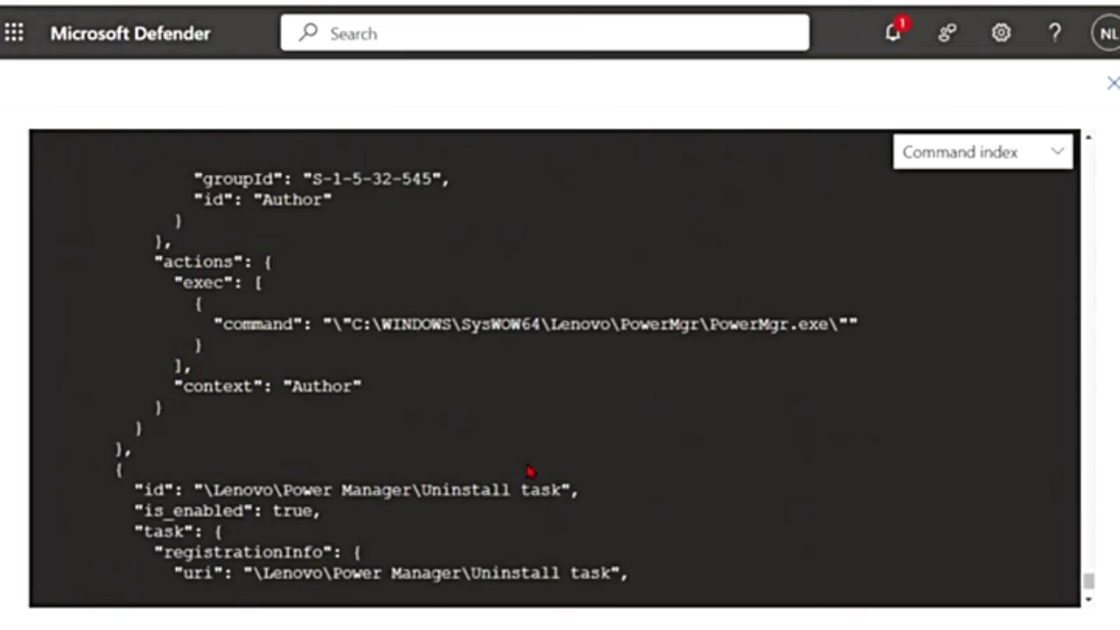
pyautogui.scroll(15, 589, 387)
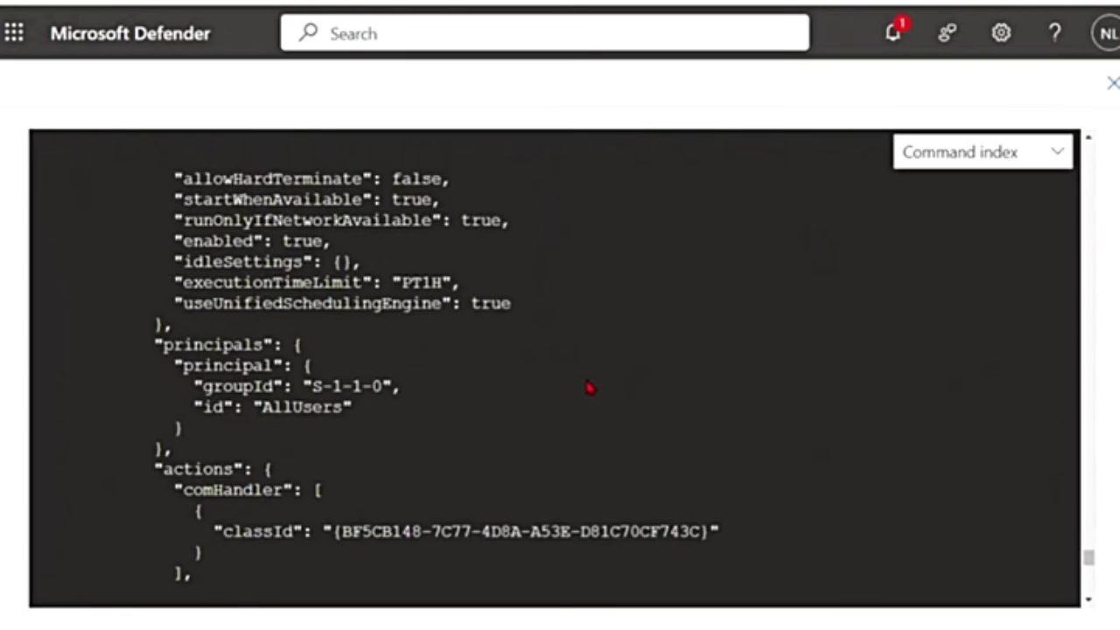
pyautogui.scroll(8, 589, 387)
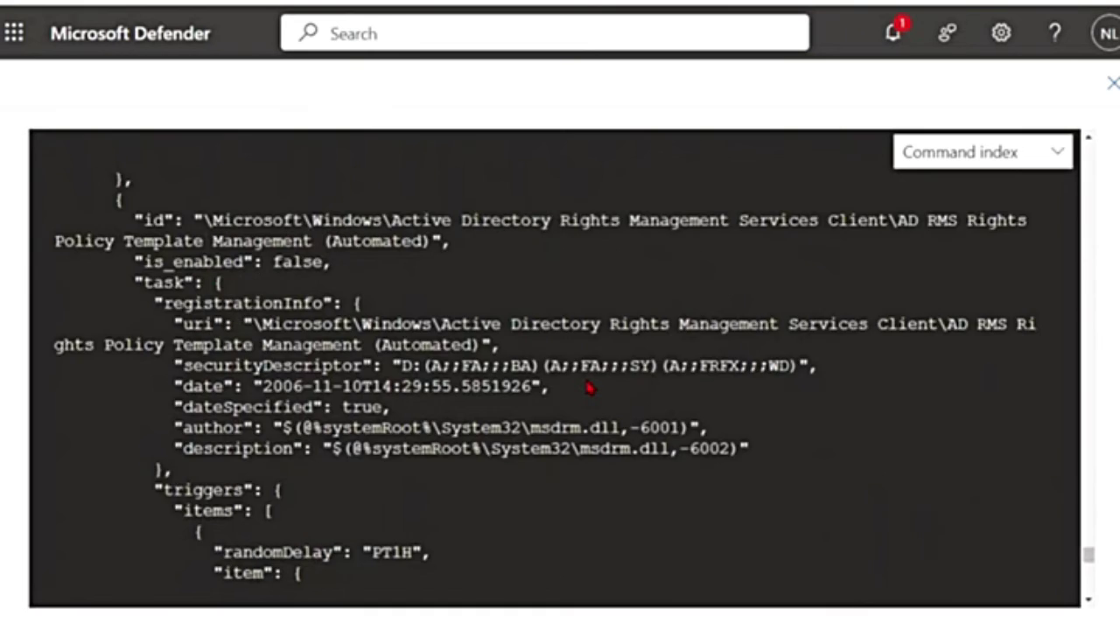
pyautogui.scroll(15, 589, 387)
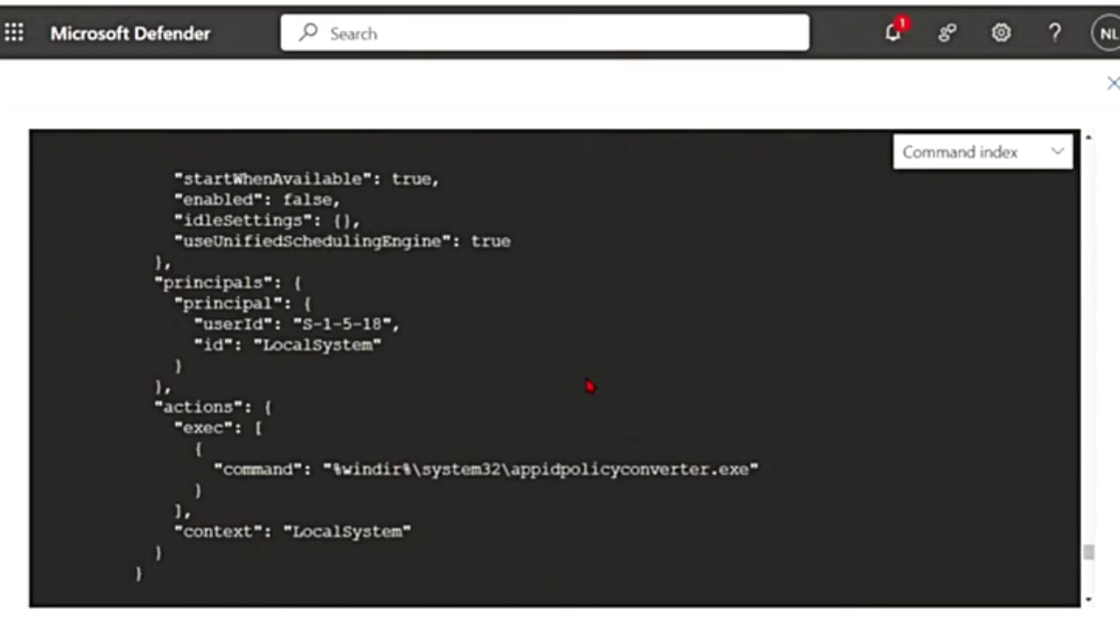
pyautogui.scroll(15, 589, 387)
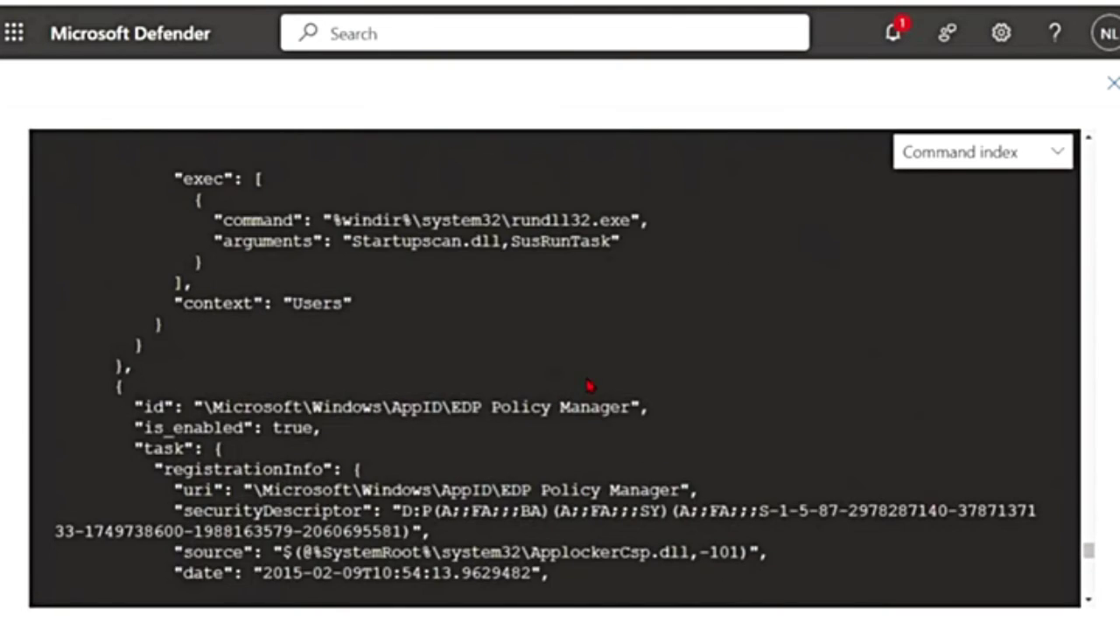
pyautogui.scroll(15, 589, 387)
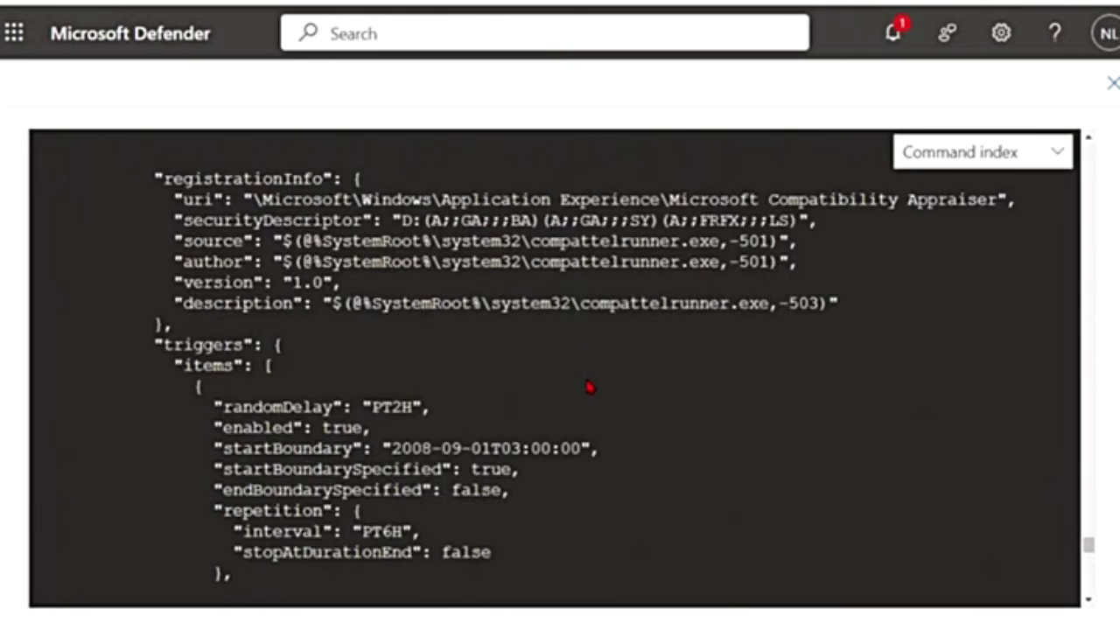
pyautogui.scroll(15, 589, 387)
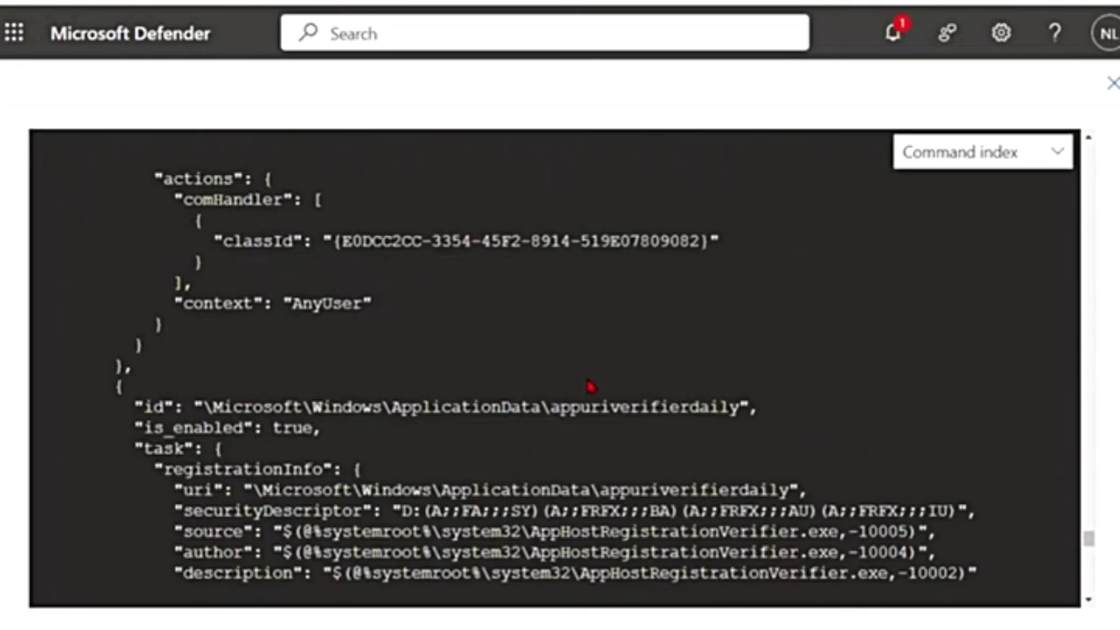
pyautogui.scroll(3, 589, 387)
# - Run processes and scroll through the device's running process list
pyautogui.write('p')
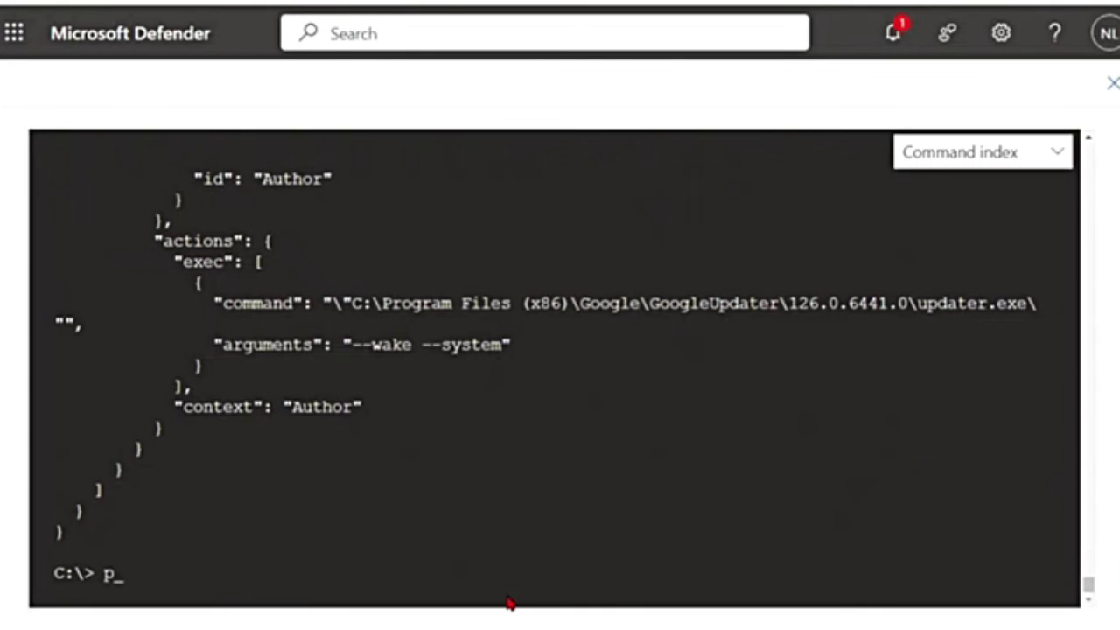
pyautogui.write('rocesses')
pyautogui.press('Return')
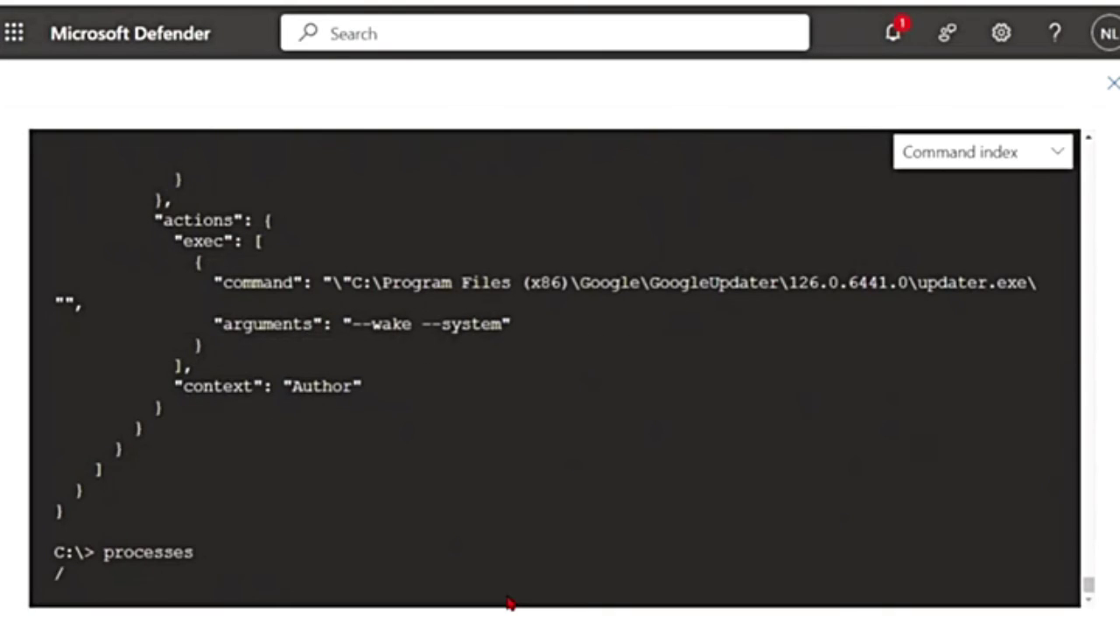
pyautogui.scroll(1, 660, 428)
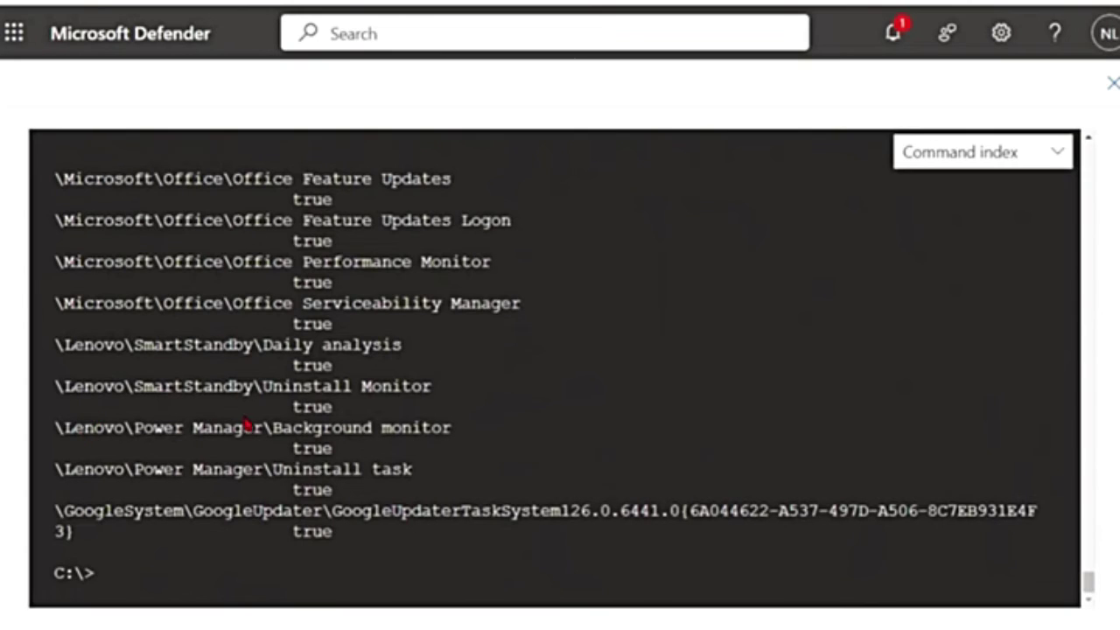
pyautogui.scroll(7, 247, 424)
pyautogui.scroll(-3, 280, 443)
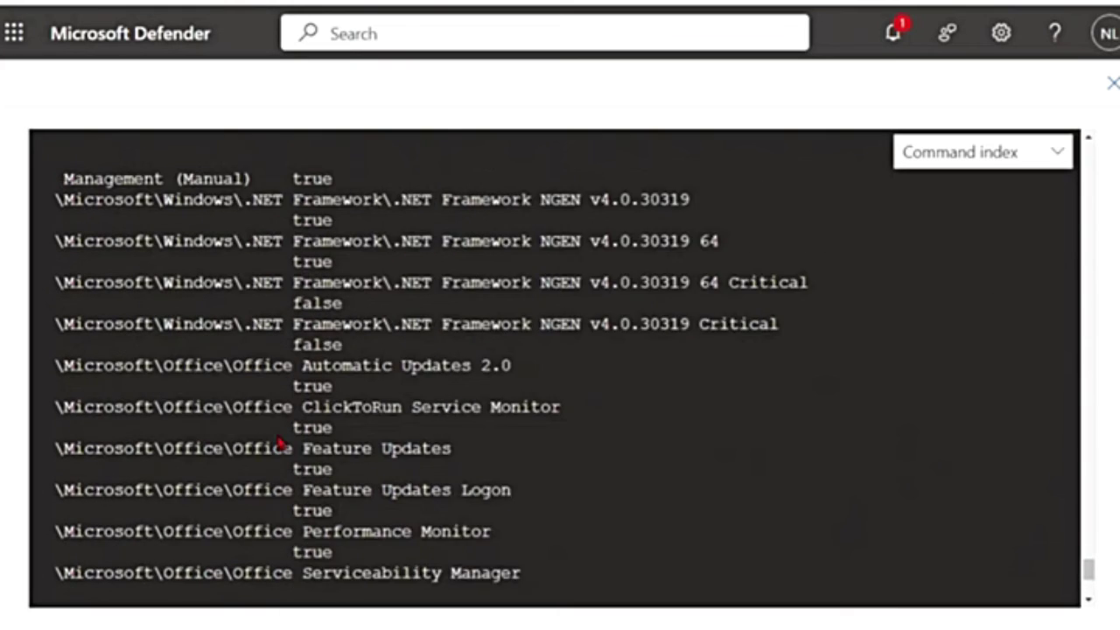
pyautogui.scroll(-4, 280, 443)
# - Run services, then startupfolders, which lists the Send to OneNote.lnk Startup entry
pyautogui.click(125, 574)
pyautogui.write('services')
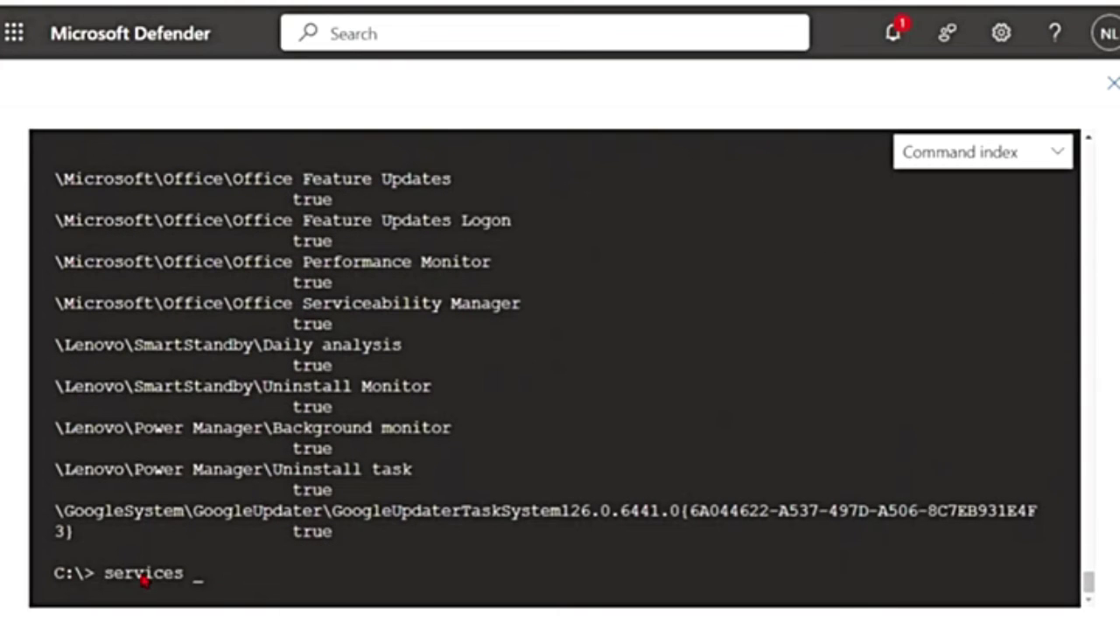
pyautogui.press('Return')
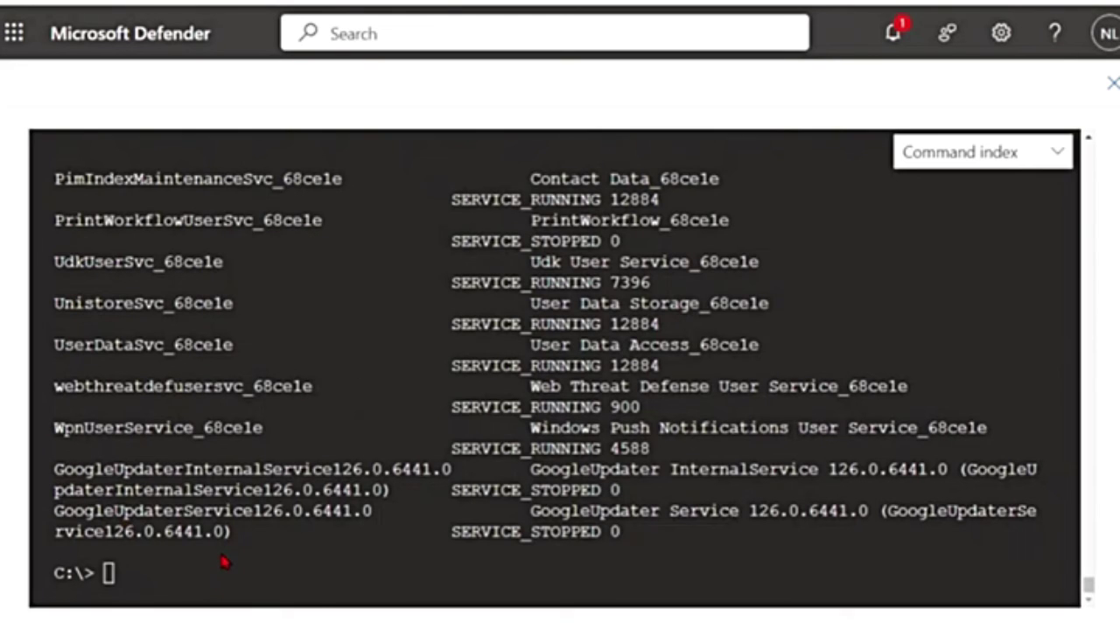
pyautogui.click(152, 584)
pyautogui.write('startupfolders')
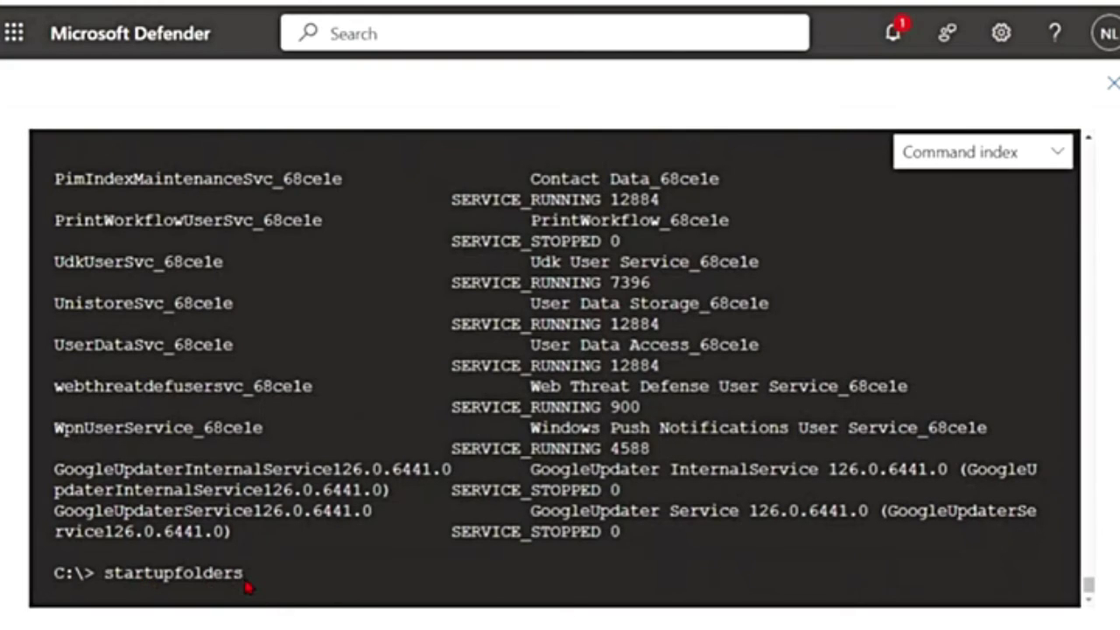
pyautogui.press('Return')
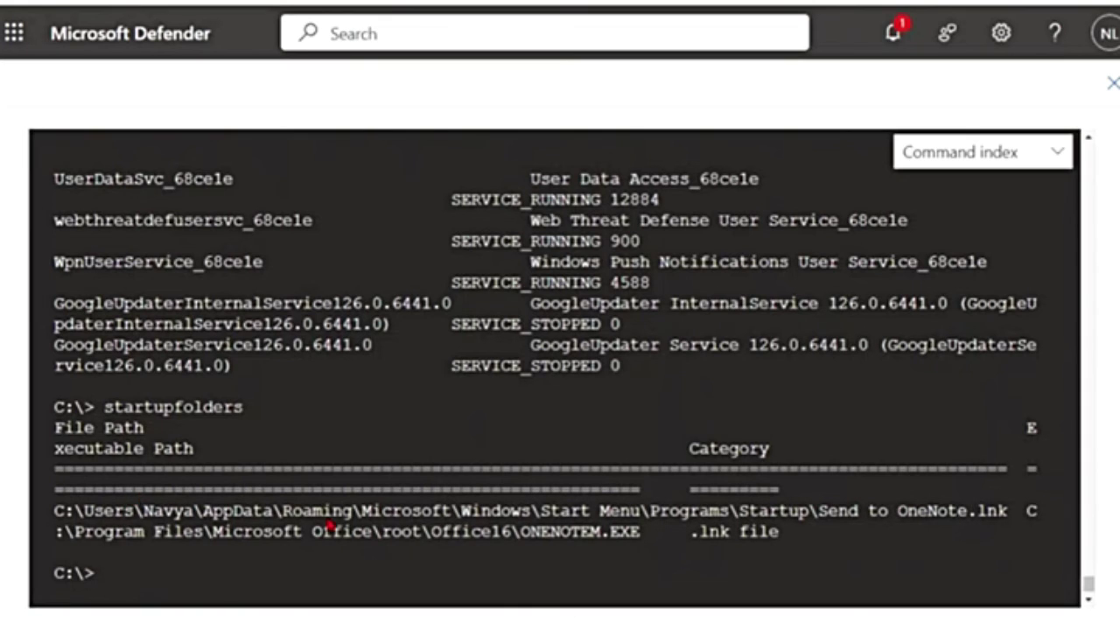
# - Run trace for debug mode, clear the console with cls, and list the empty library
pyautogui.write('e')
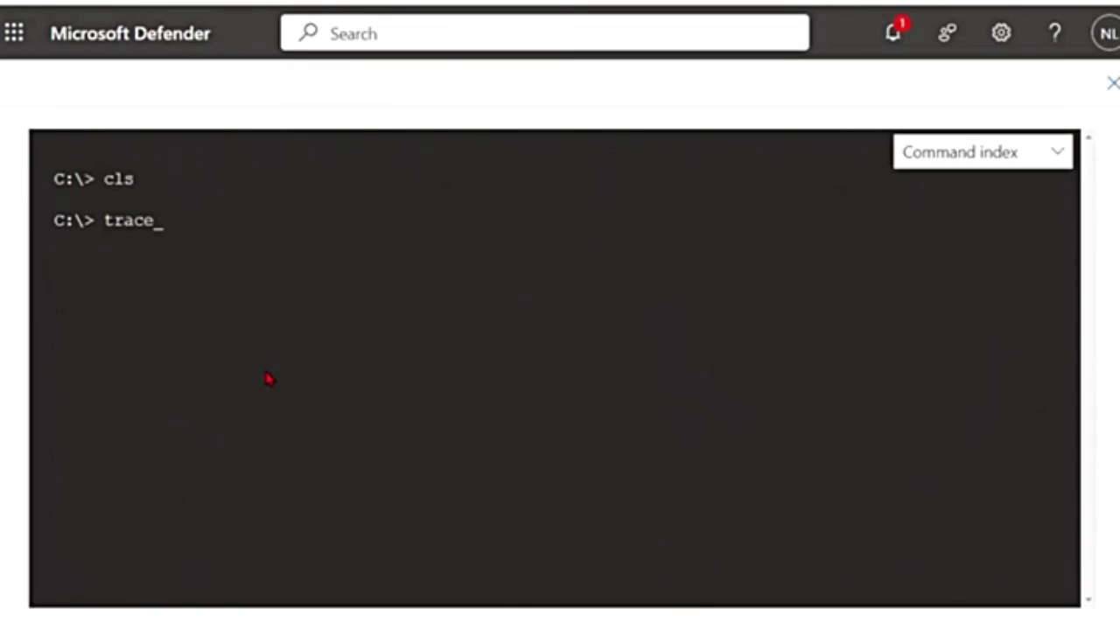
pyautogui.press('Return')
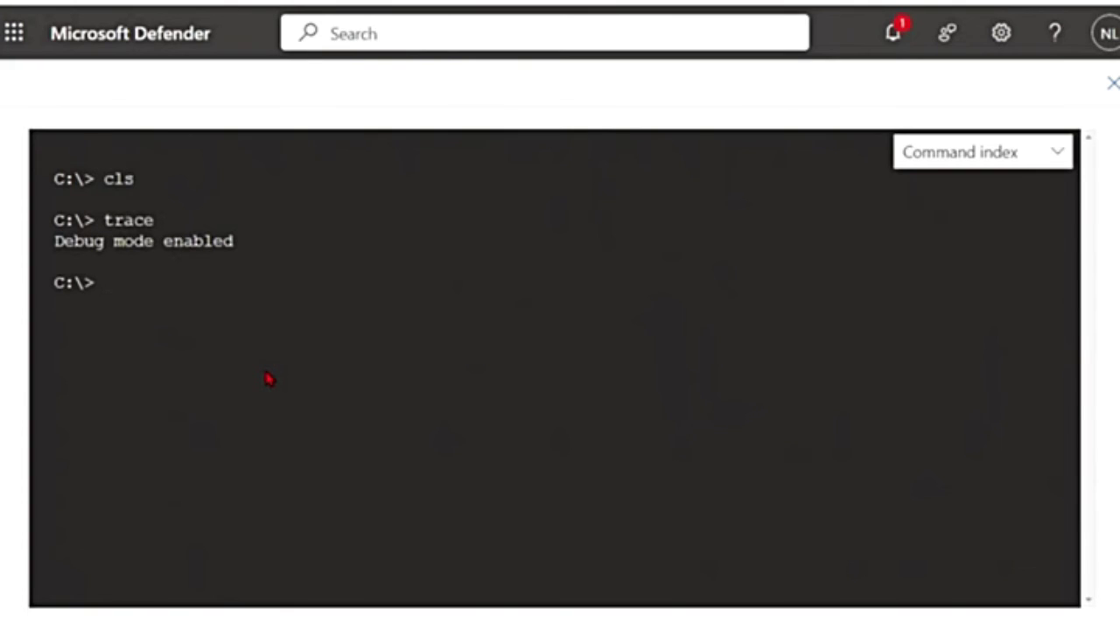
pyautogui.write('cls')
pyautogui.press('Return')
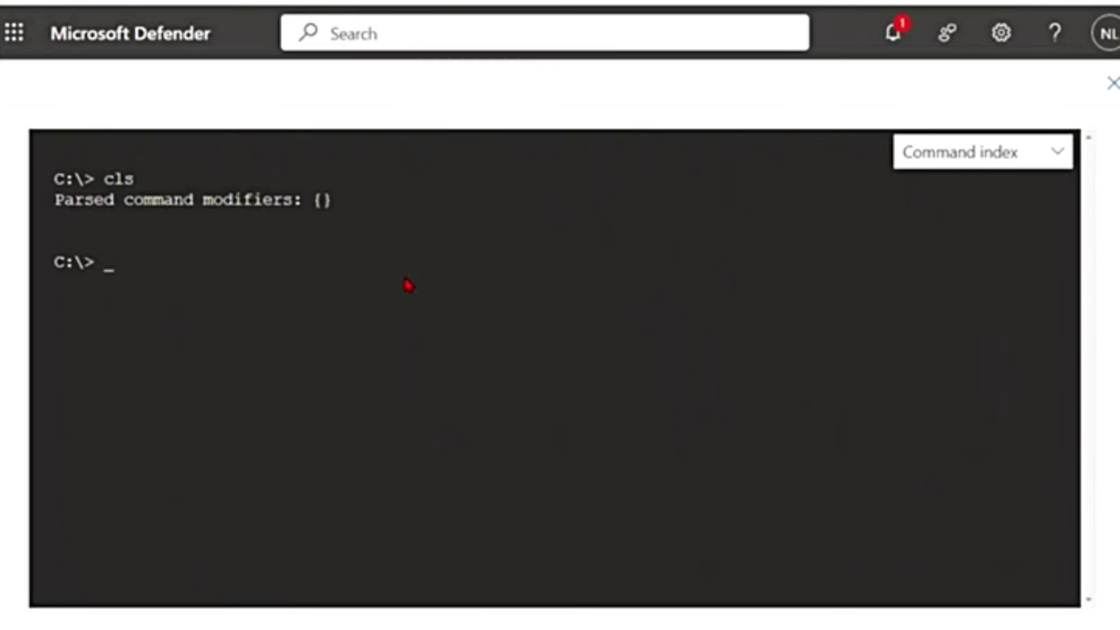
pyautogui.write('library')
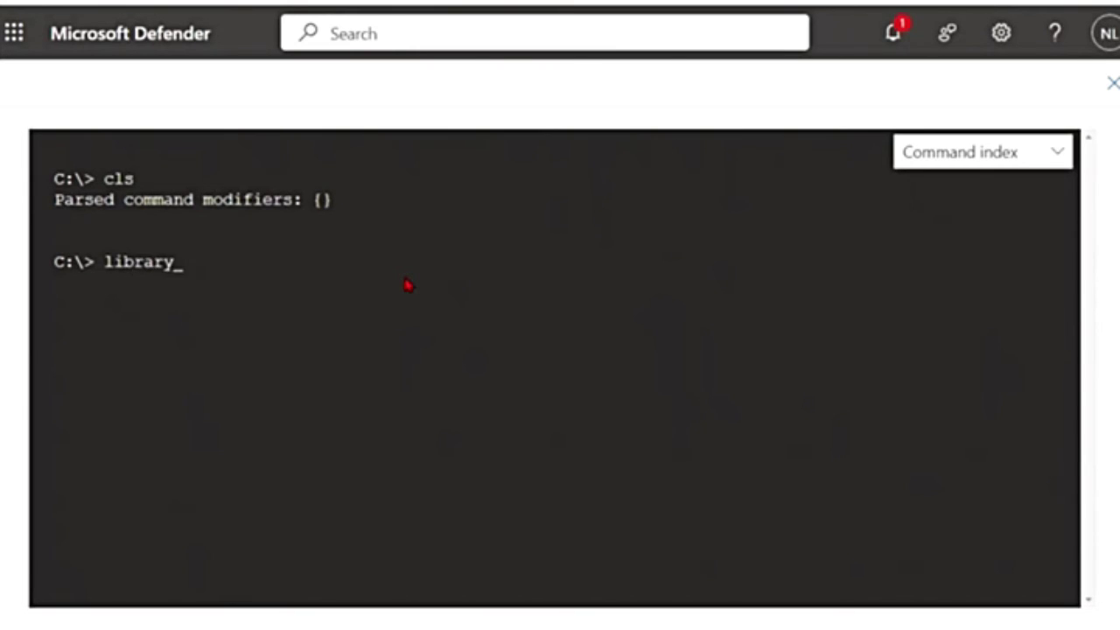
pyautogui.press('Return')
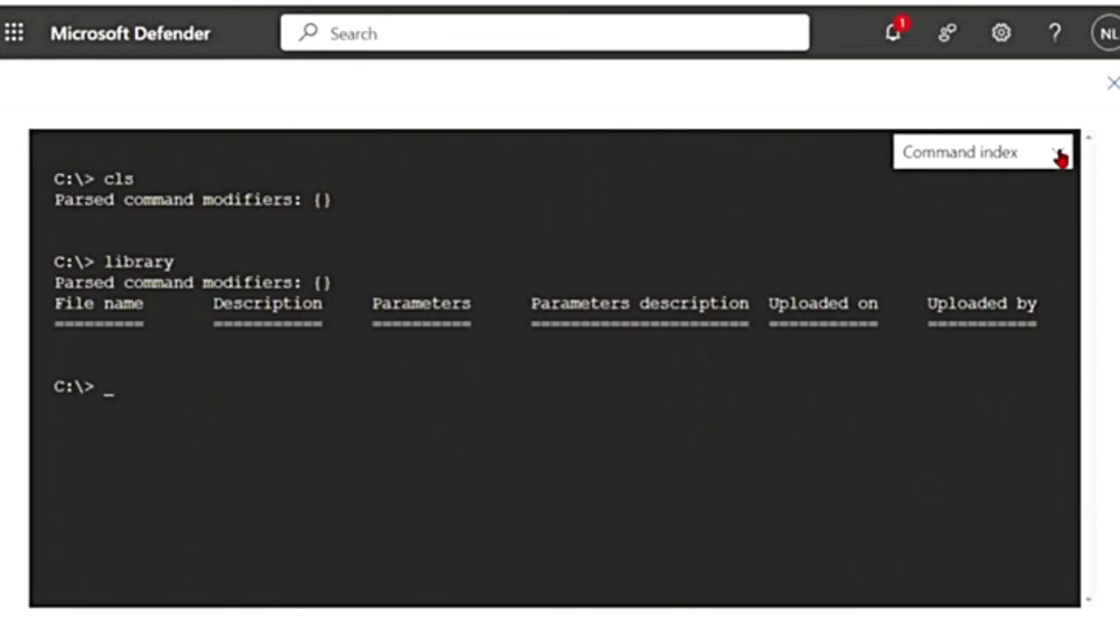
# - Exit full screen and maximize the console again from the session's ... menu
pyautogui.press('Escape')
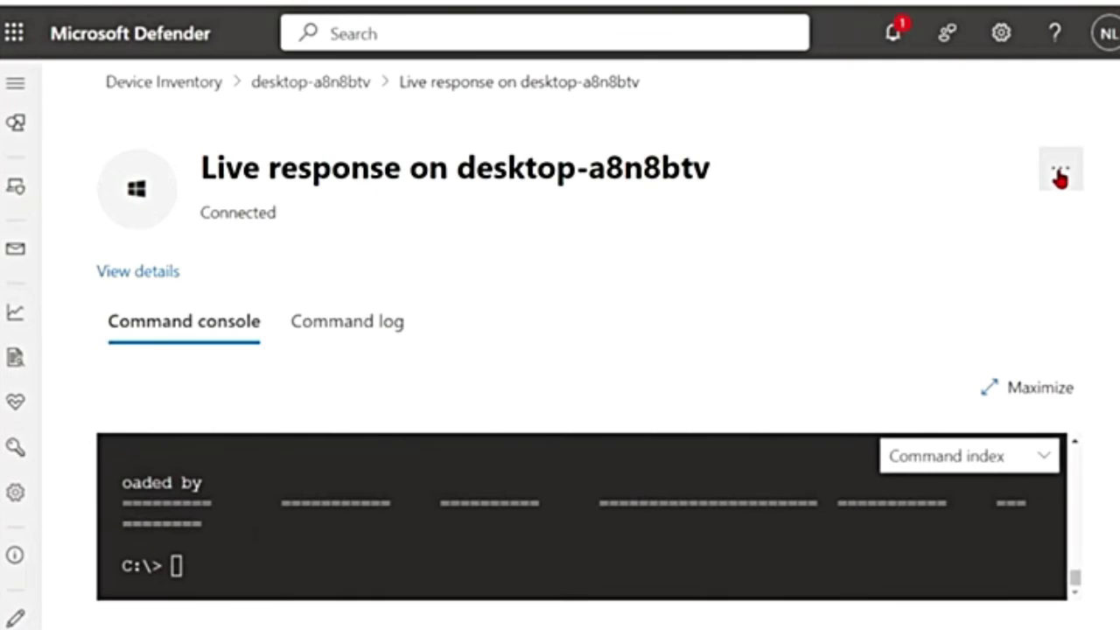
pyautogui.click(1060, 170)
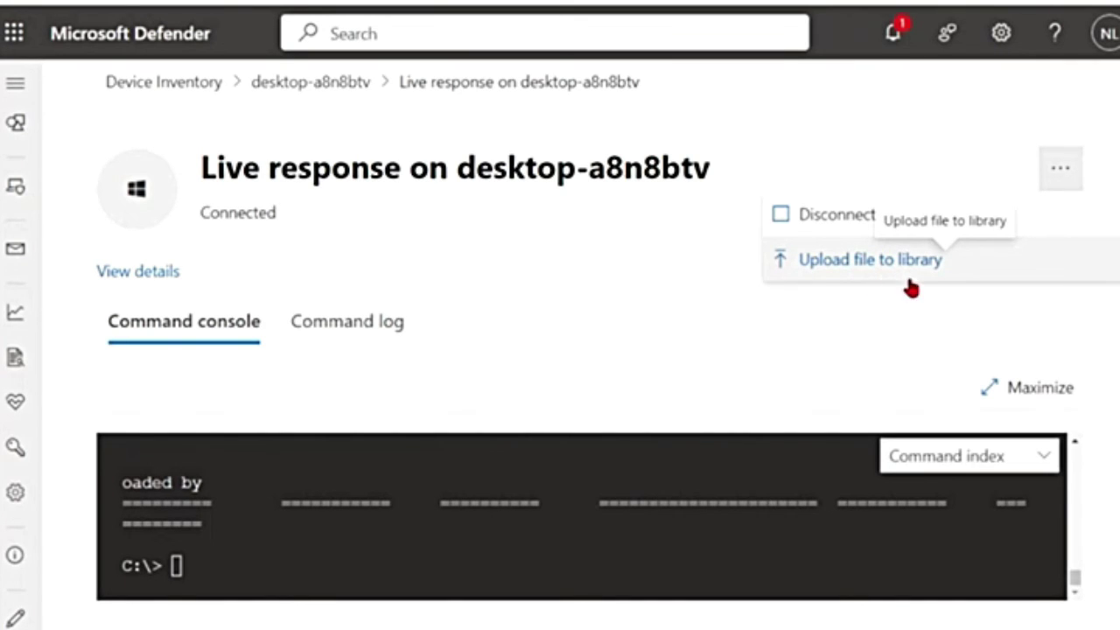
pyautogui.click(986, 398)
# - At the console prompt, type and erase isolate, release and run, then type scan
pyautogui.click(169, 280)
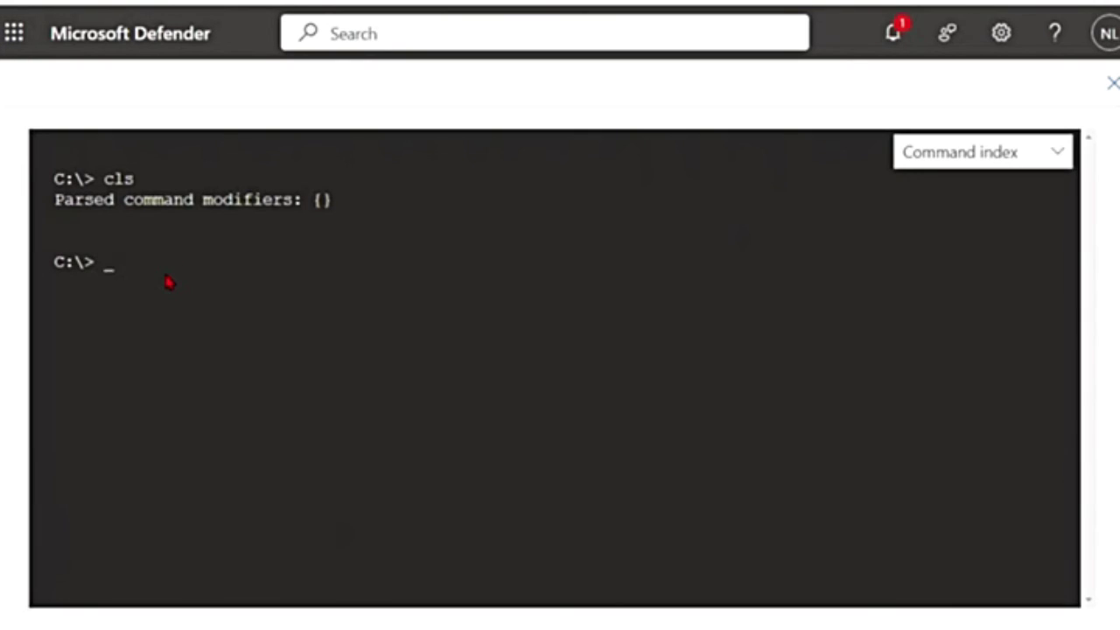
pyautogui.write('isolate')
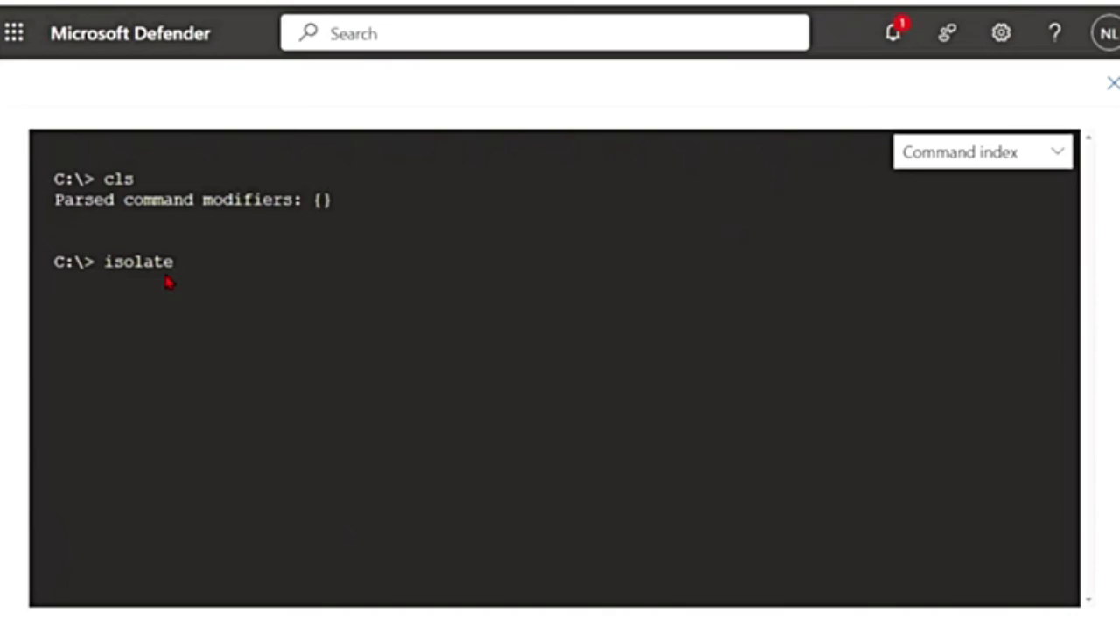
pyautogui.press('BackSpace')
pyautogui.press('BackSpace')
pyautogui.press('BackSpace')
pyautogui.press('BackSpace')
pyautogui.press('BackSpace')
pyautogui.press('BackSpace')
pyautogui.press('BackSpace')
pyautogui.write('release')
pyautogui.press('BackSpace')
pyautogui.press('BackSpace')
pyautogui.press('BackSpace')
pyautogui.press('BackSpace')
pyautogui.press('BackSpace')
pyautogui.press('BackSpace')
pyautogui.press('BackSpace')
pyautogui.write('run')
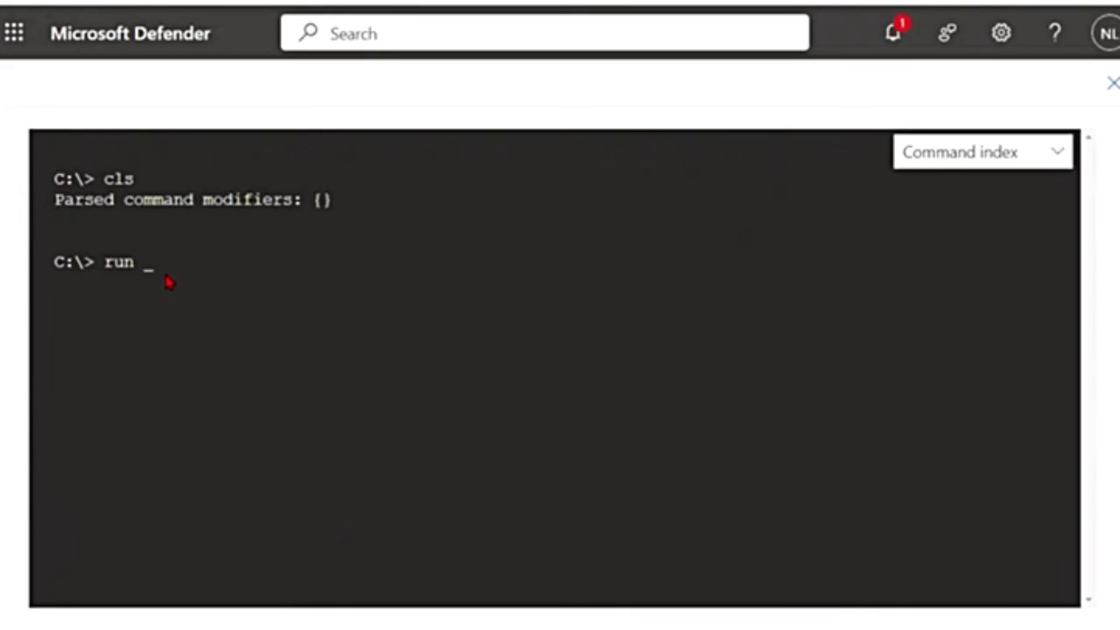
pyautogui.press('BackSpace')
pyautogui.press('BackSpace')
pyautogui.press('BackSpace')
pyautogui.press('BackSpace')
pyautogui.write('scan')
# - Disconnect the live response session, confirm it, and open the Command log tab
pyautogui.click(1110, 88)
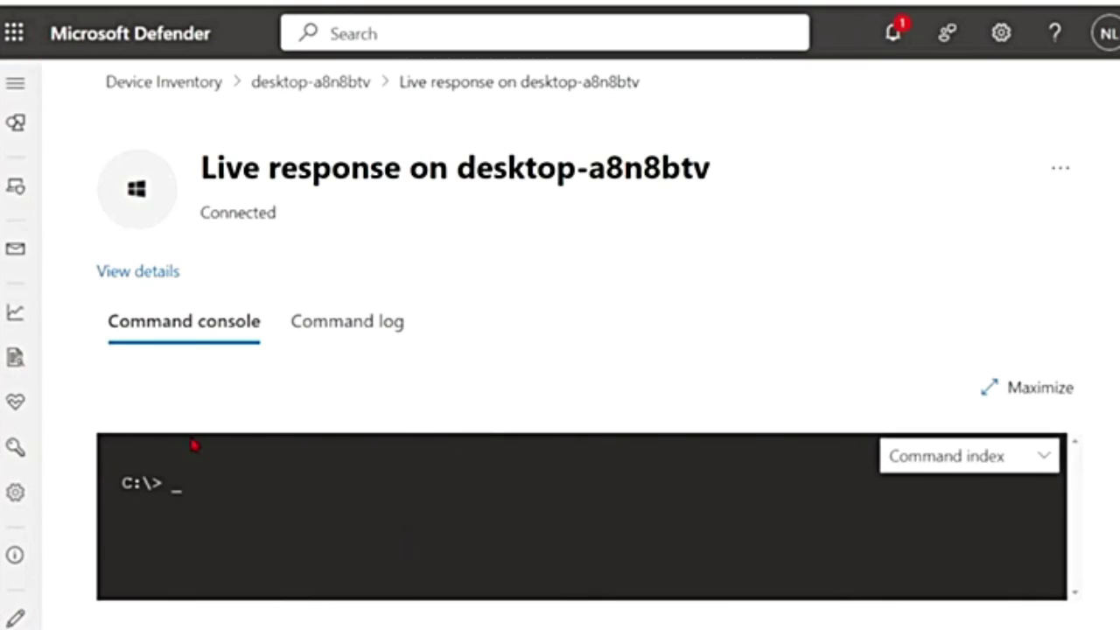
pyautogui.click(1054, 183)
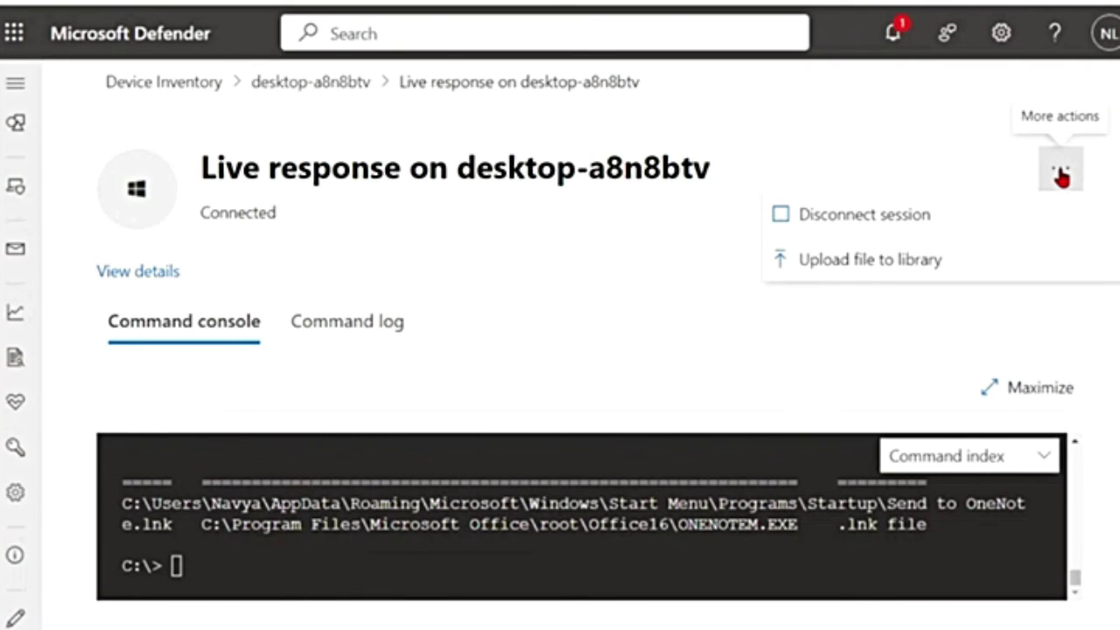
pyautogui.click(847, 223)
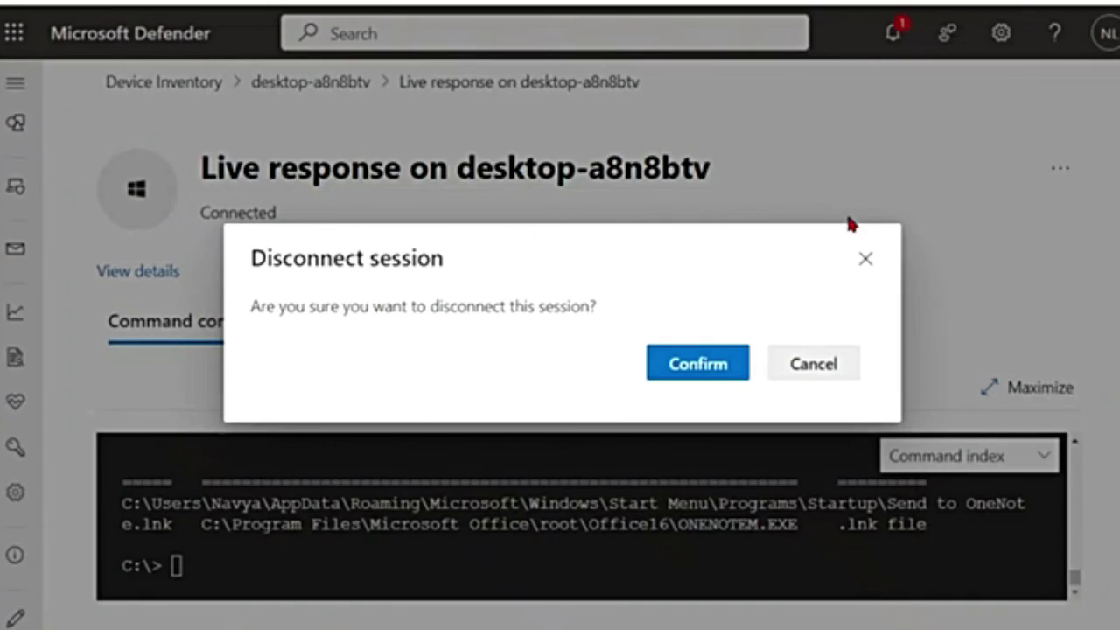
pyautogui.click(705, 373)
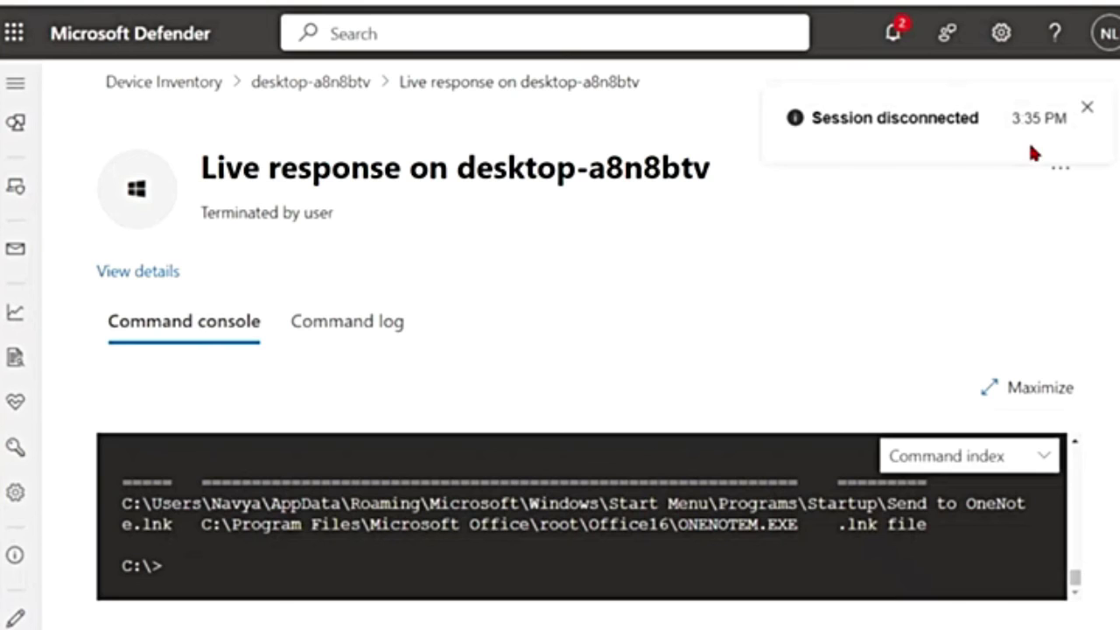
pyautogui.click(348, 326)
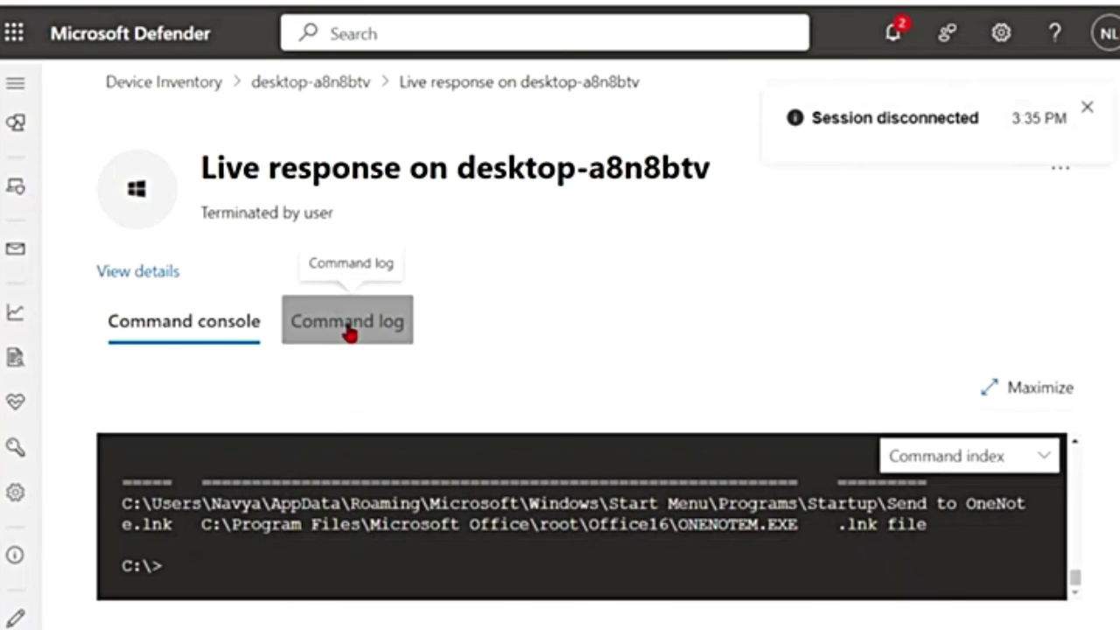
pyautogui.scroll(-5, 653, 546)
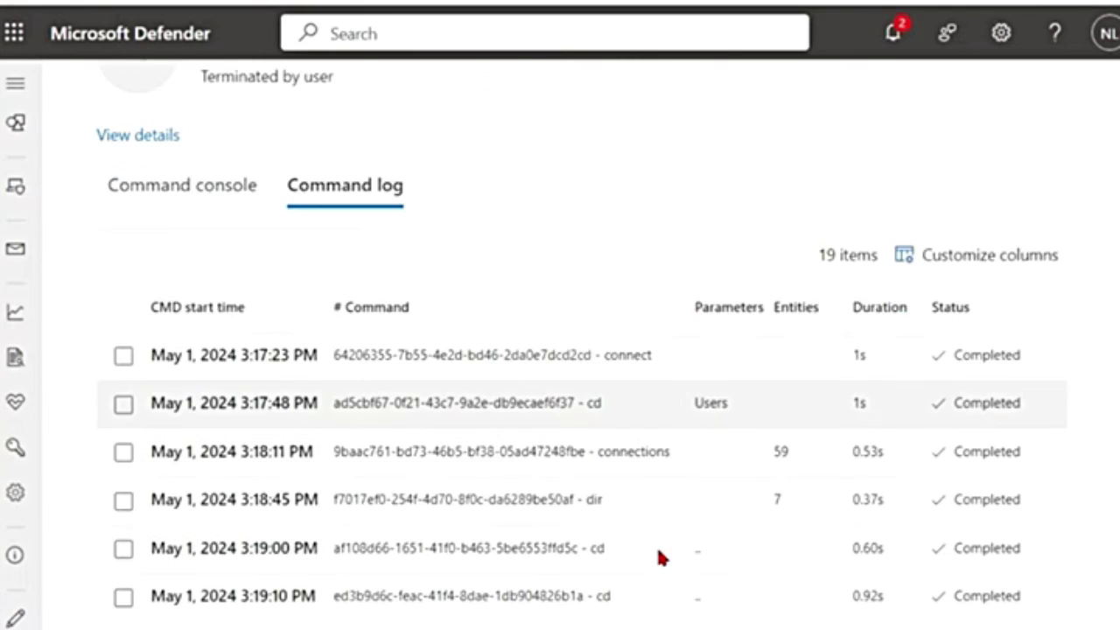
# - Open the 3:29:19 PM startupfolders entry and highlight its completion date, name and output
pyautogui.scroll(-9, 659, 557)
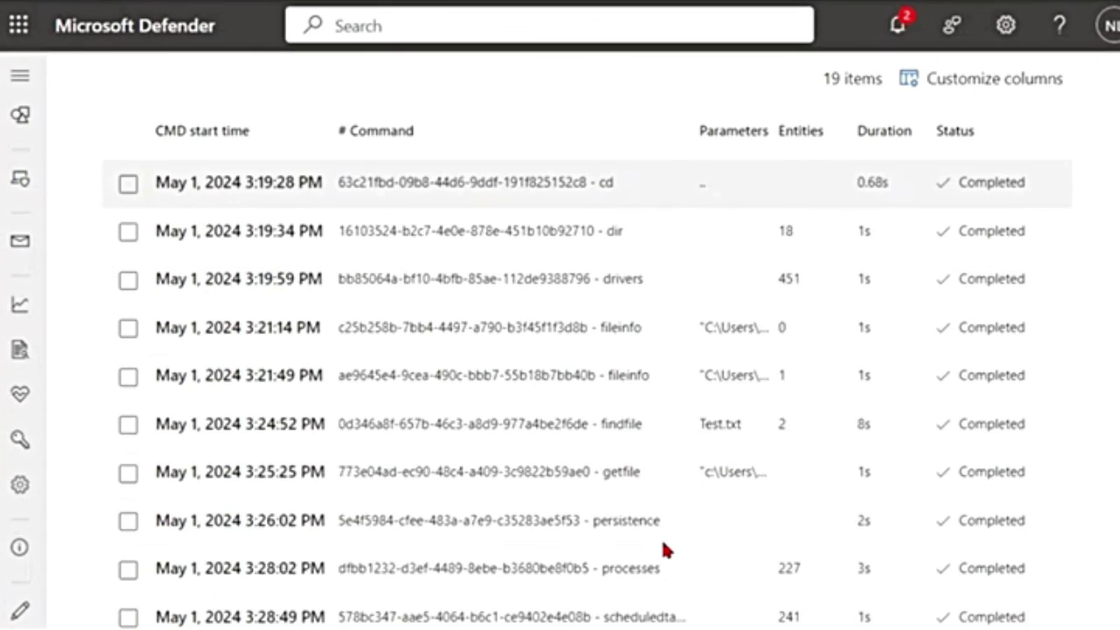
pyautogui.click(623, 613)
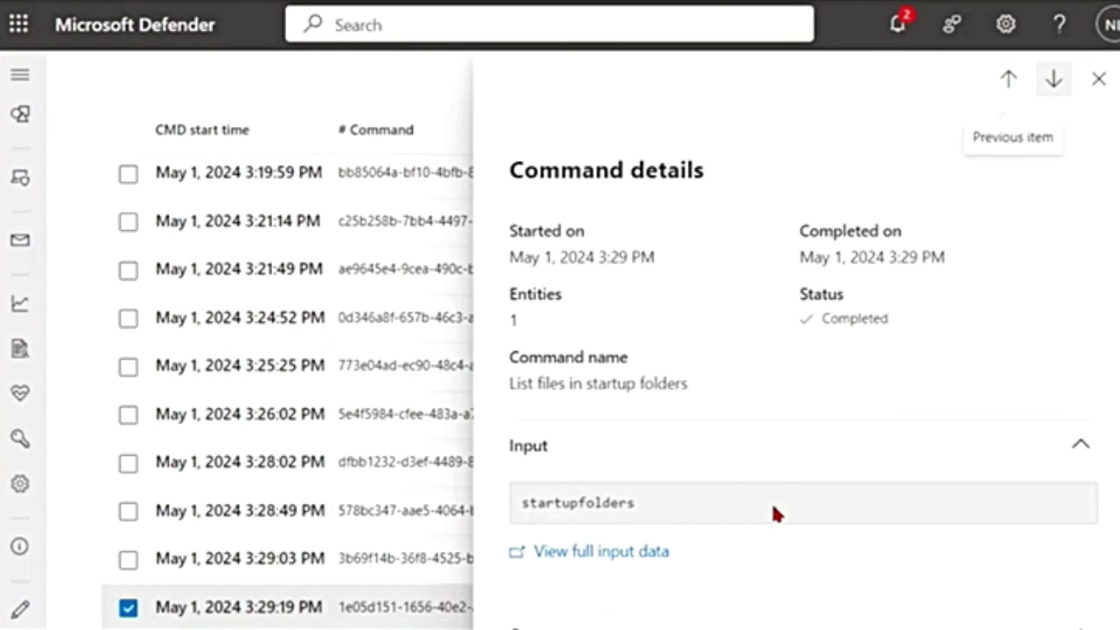
pyautogui.scroll(-2, 770, 500)
pyautogui.scroll(2, 770, 500)
pyautogui.moveTo(521, 226); pyautogui.dragTo(992, 249)
pyautogui.click(518, 357)
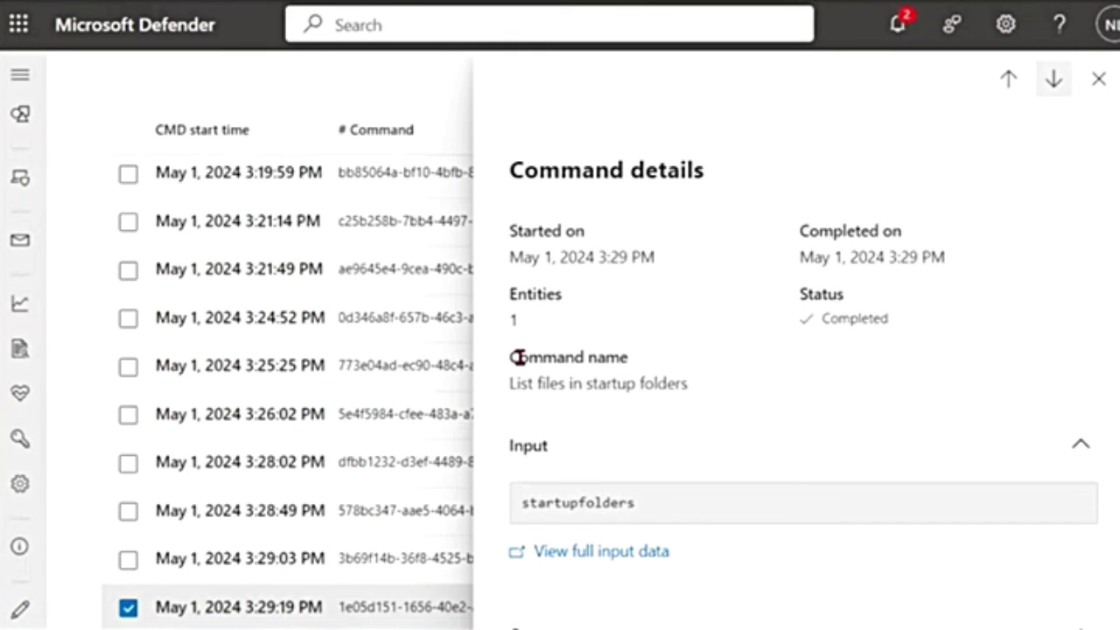
pyautogui.moveTo(512, 383); pyautogui.dragTo(693, 379)
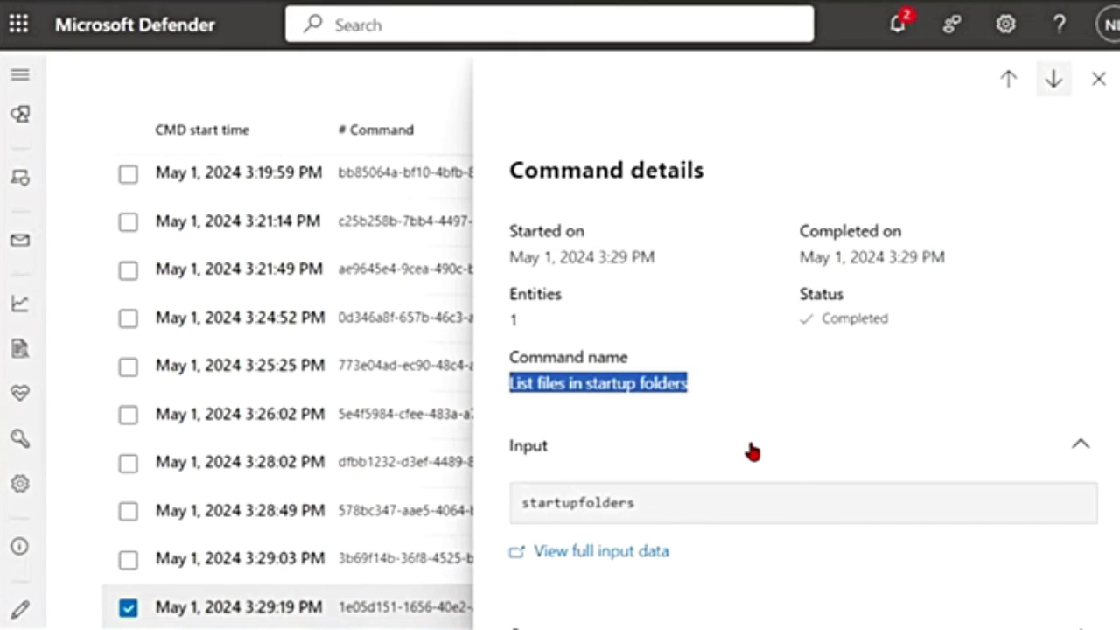
pyautogui.scroll(-2, 750, 450)
pyautogui.click(692, 328)
pyautogui.moveTo(692, 330); pyautogui.dragTo(518, 323)
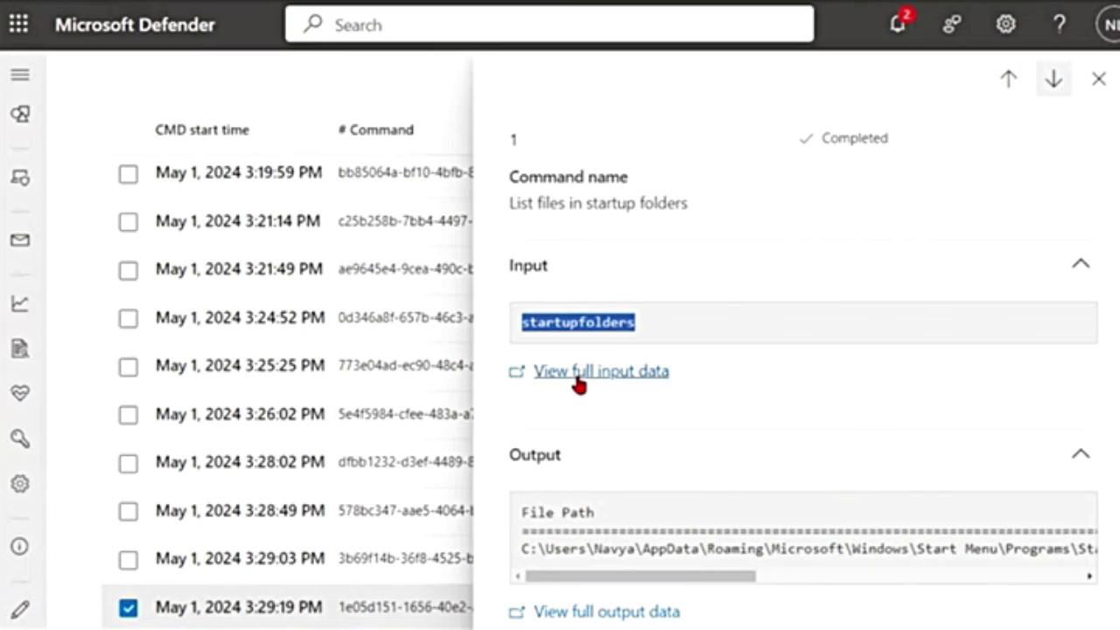
pyautogui.scroll(-1, 643, 486)
pyautogui.moveTo(649, 540); pyautogui.dragTo(584, 606)
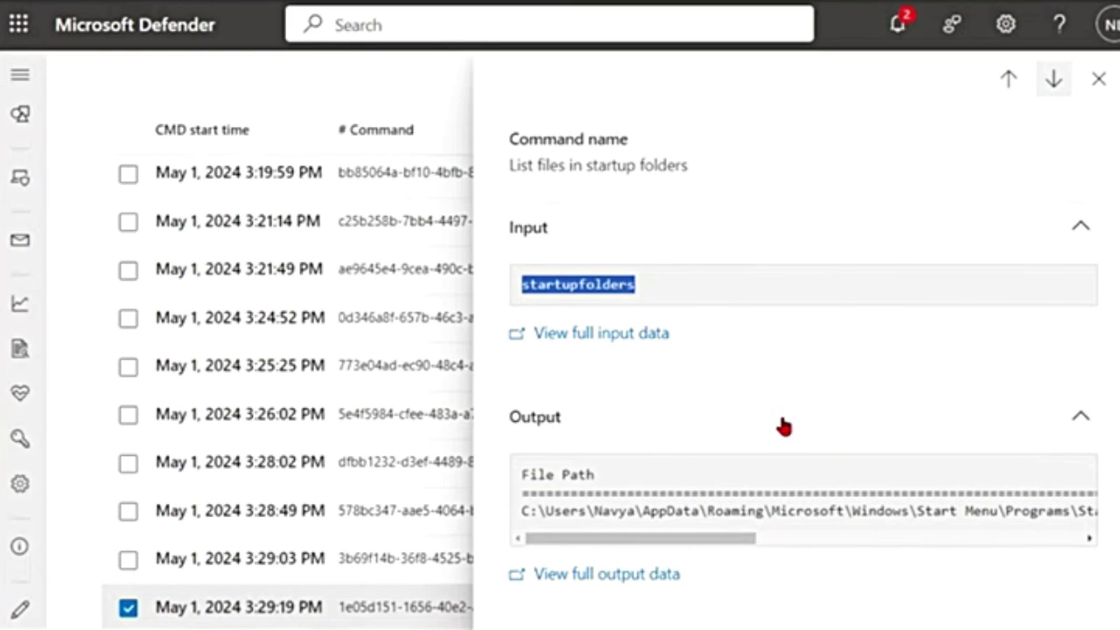
# - Close the Command details panel and scroll back up the session page
pyautogui.click(1099, 79)
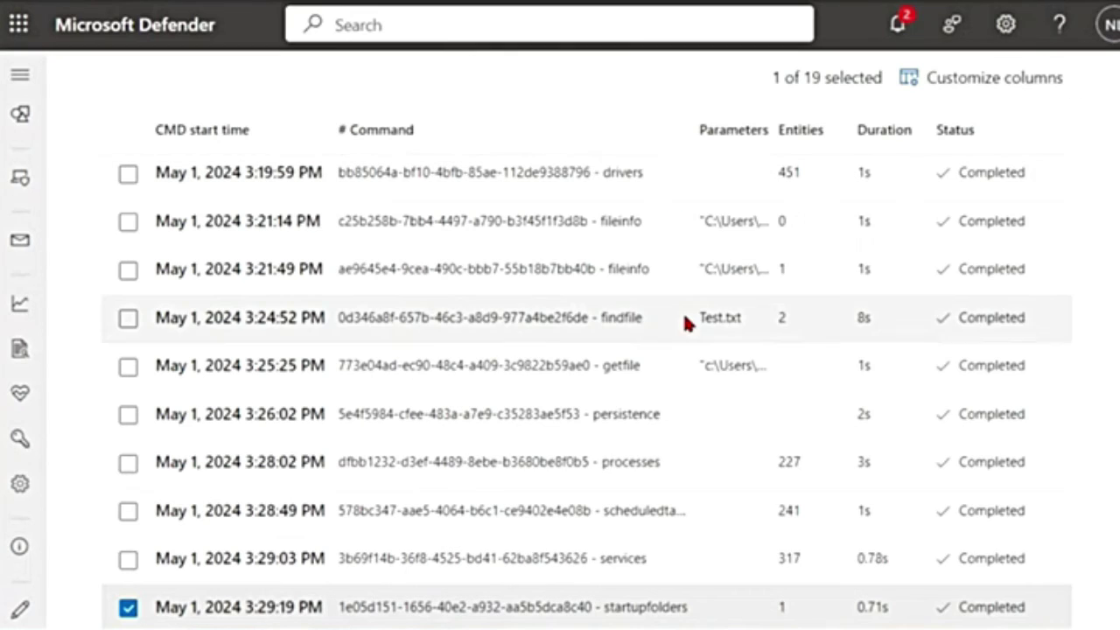
pyautogui.scroll(1, 744, 527)
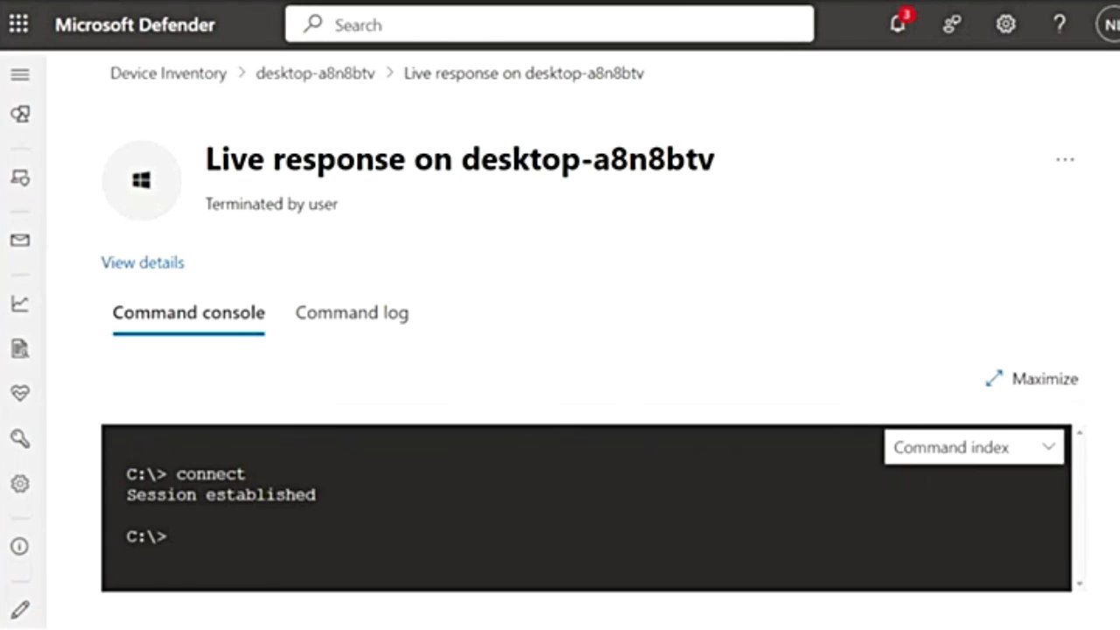
# - Maximize the console, run connect, then run analyze file on the quoted Test.txt path
pyautogui.click(1018, 381)
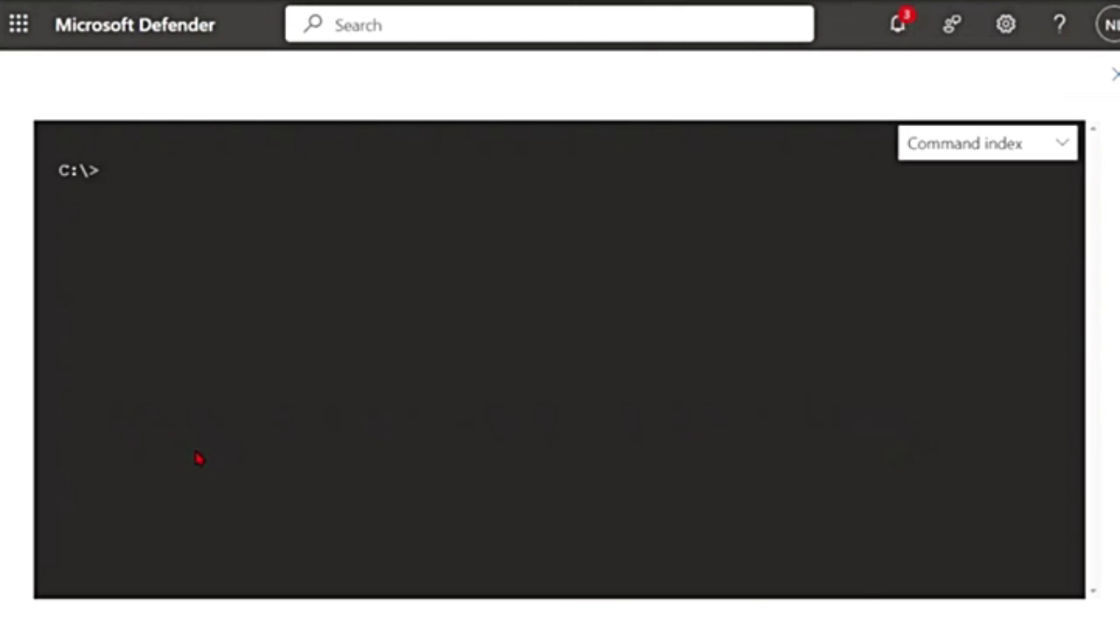
pyautogui.write('connect')
pyautogui.press('Return')
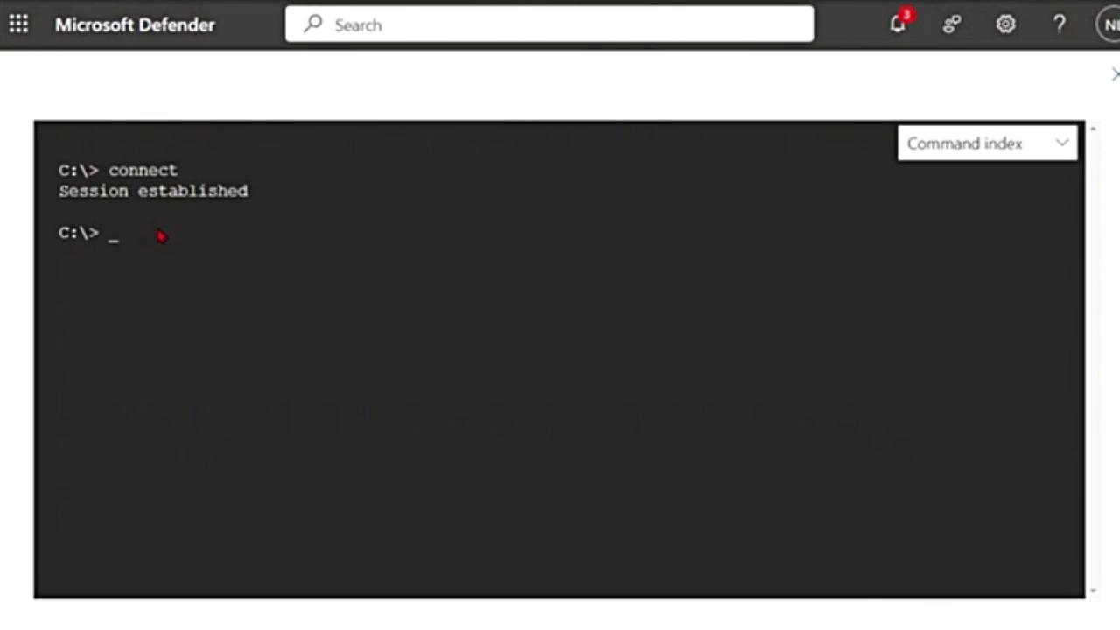
pyautogui.write('analyze ')
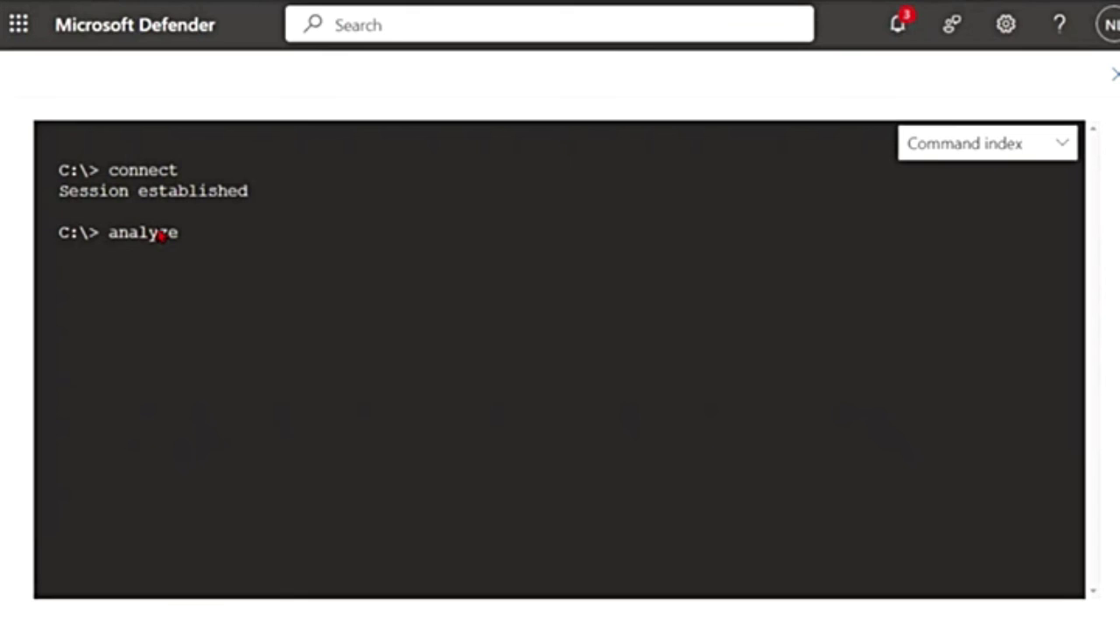
pyautogui.write('file')
pyautogui.write('C:\\Users\\Navya\\Downloads\\MDE\\New folder\\')
pyautogui.write('Tes')
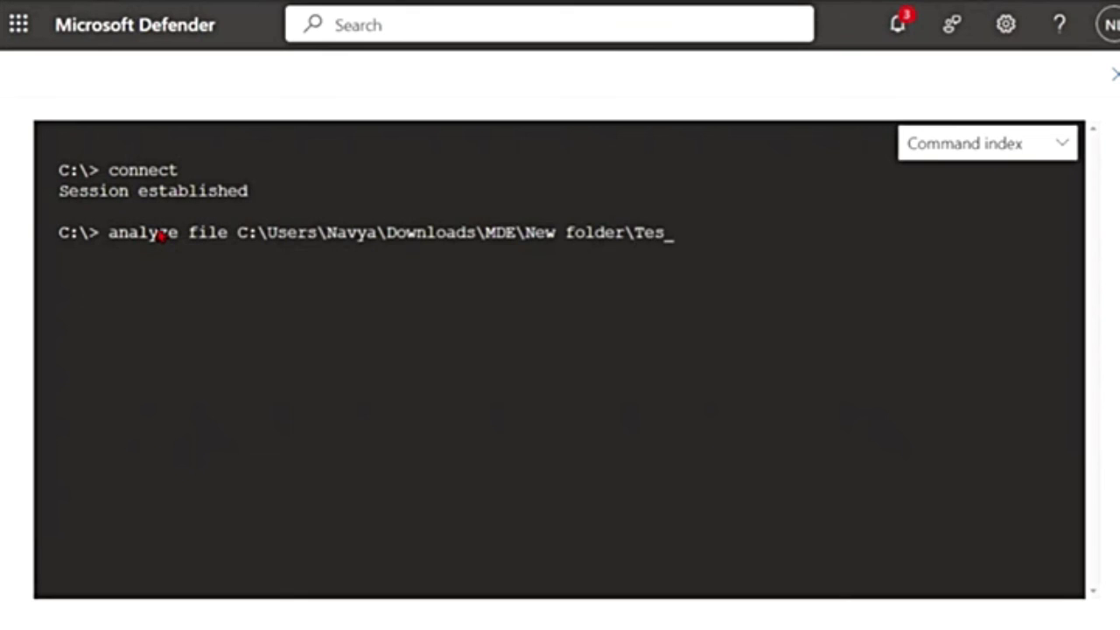
pyautogui.write('t.txt')
pyautogui.press('Return')
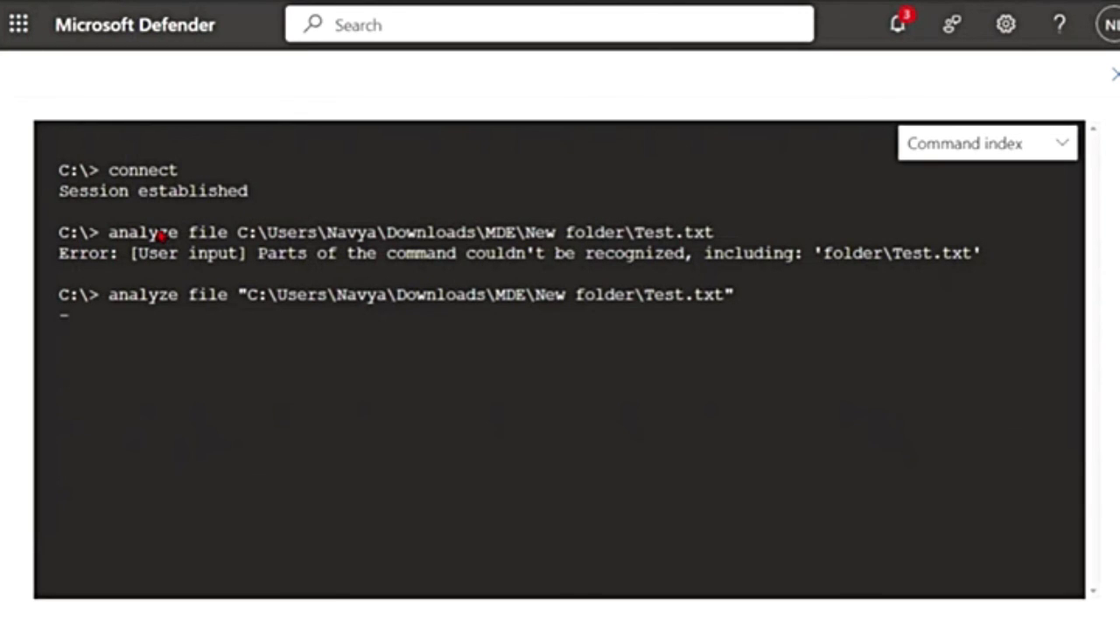
# - Review the JSON report, which shows scan_status clean with 0 detecting engines
pyautogui.scroll(10, 711, 421)
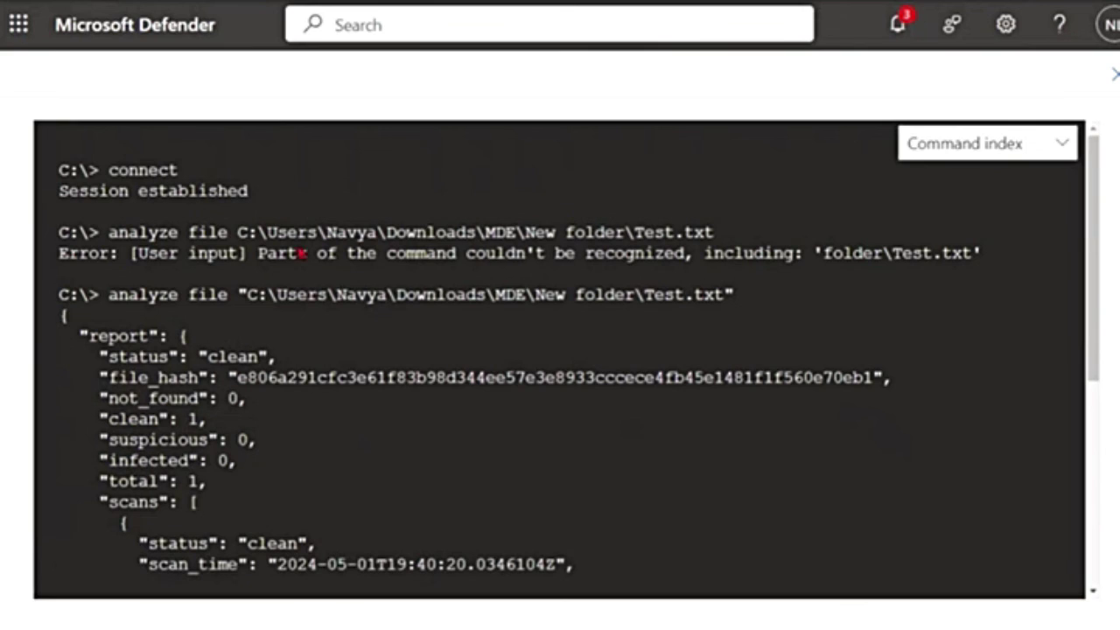
pyautogui.moveTo(556, 233); pyautogui.dragTo(567, 234)
pyautogui.scroll(-2, 513, 466)
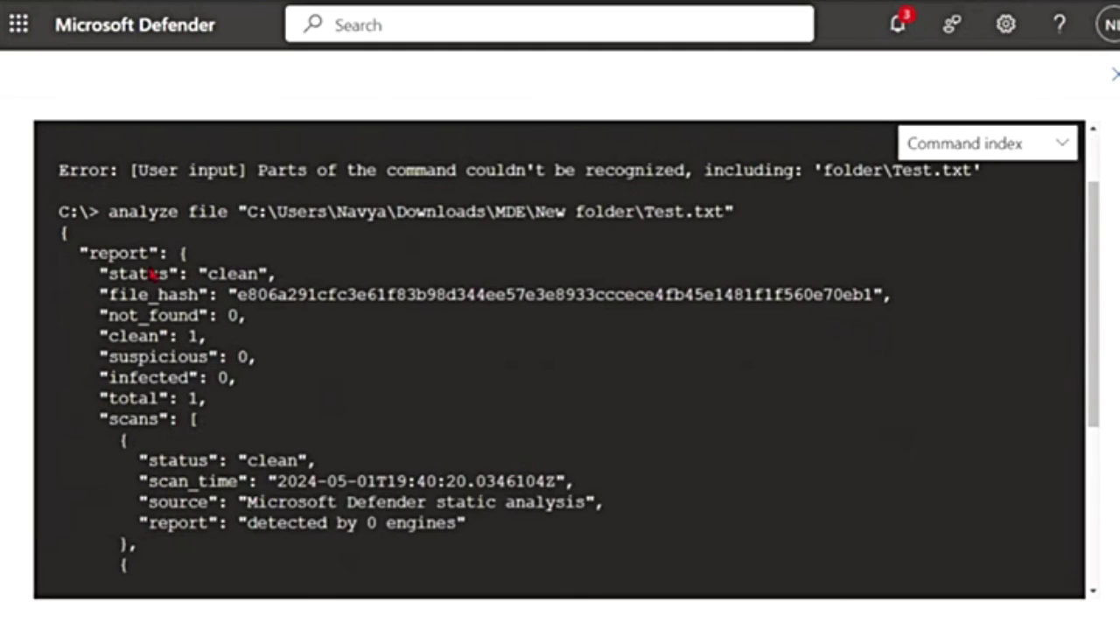
pyautogui.moveTo(109, 278); pyautogui.dragTo(288, 299)
pyautogui.click(144, 350)
pyautogui.scroll(-2, 203, 455)
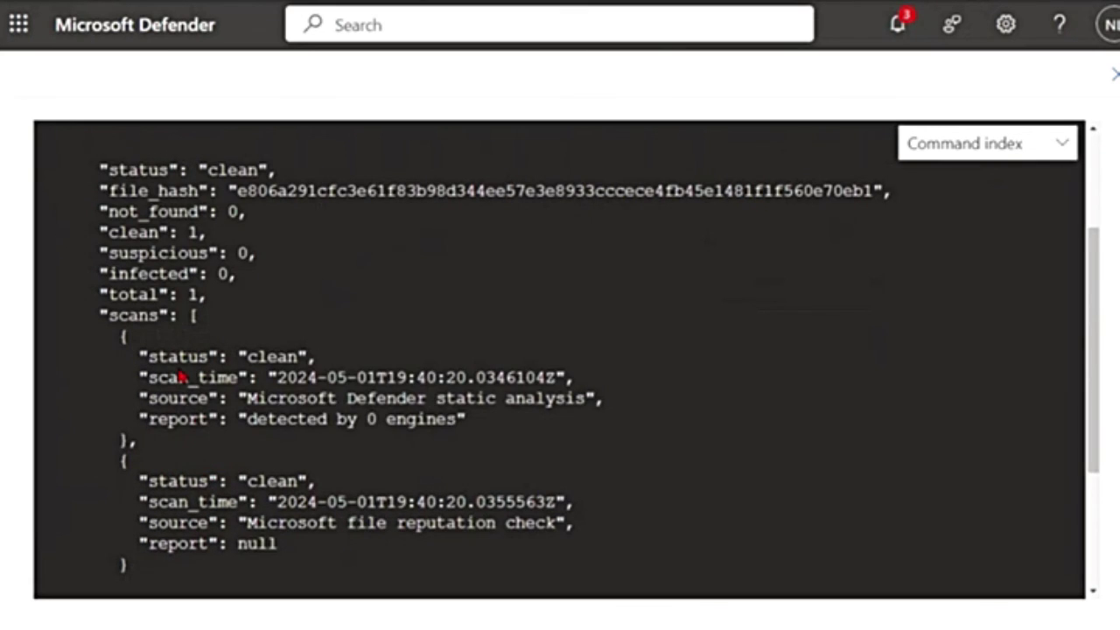
pyautogui.scroll(-4, 263, 437)
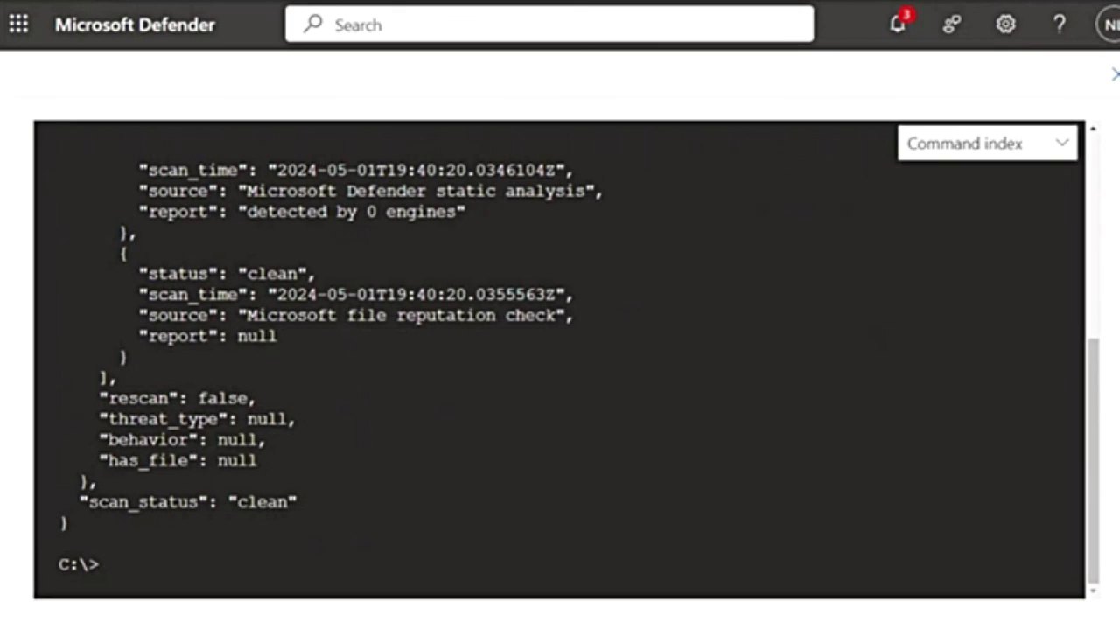
# - List the device's running processes and run analyze process 13348, which errors
pyautogui.write('processes')
pyautogui.press('Return')
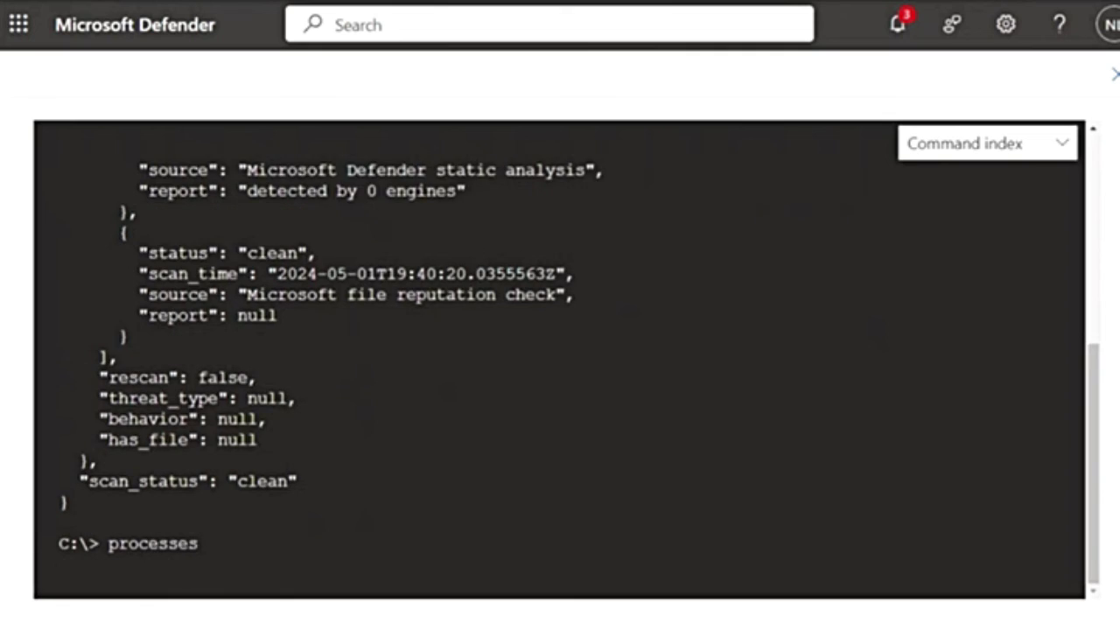
pyautogui.write('analyze process')
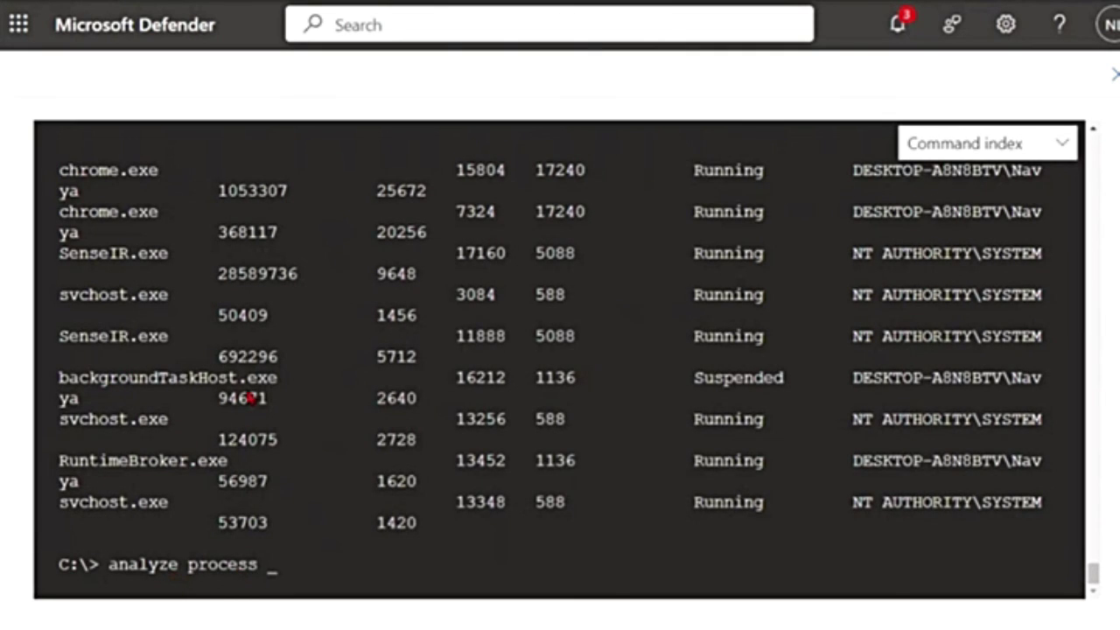
pyautogui.scroll(5, 462, 400)
pyautogui.write('13348')
pyautogui.press('Return')
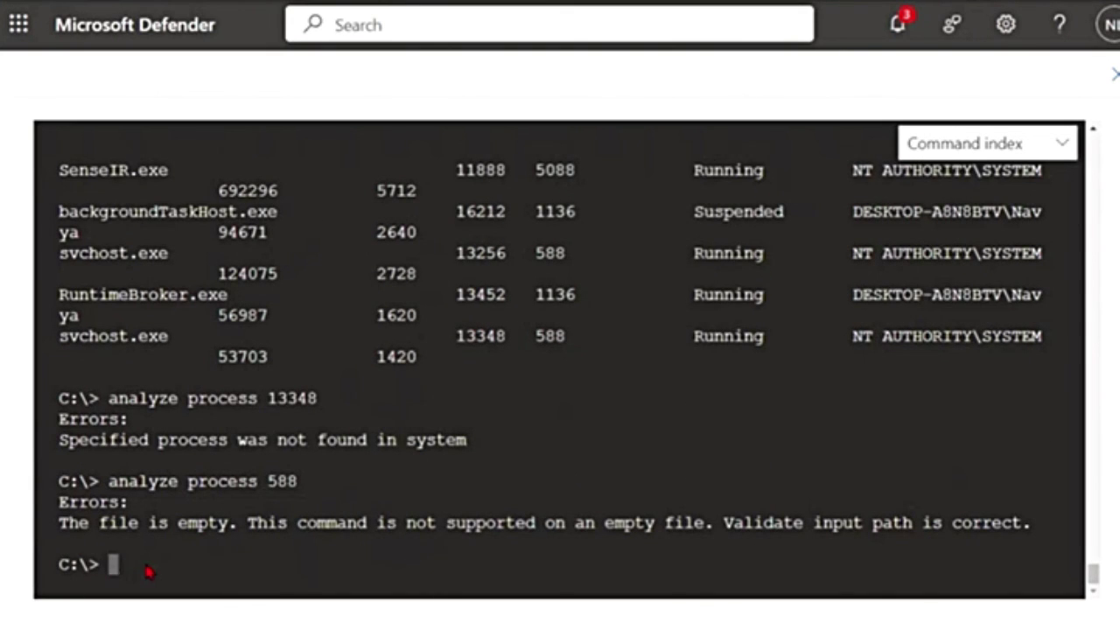
# - Clear the stray process number and start a putfile command at the prompt
pyautogui.write('13348')
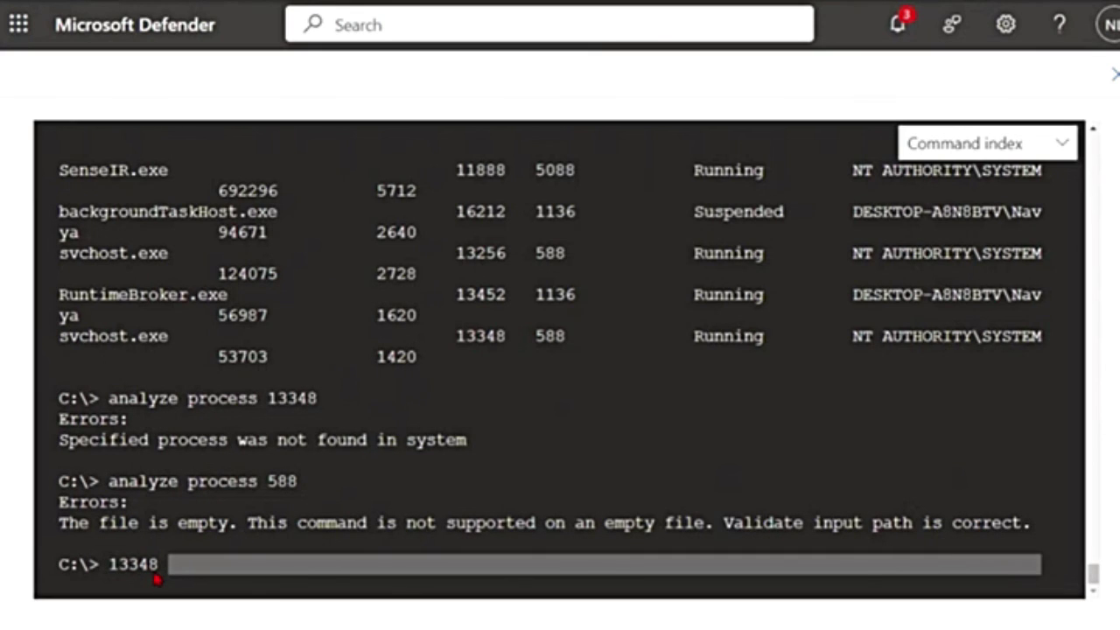
pyautogui.press('BackSpace')
pyautogui.press('BackSpace')
pyautogui.press('BackSpace')
pyautogui.press('BackSpace')
pyautogui.press('BackSpace')
pyautogui.write('put')
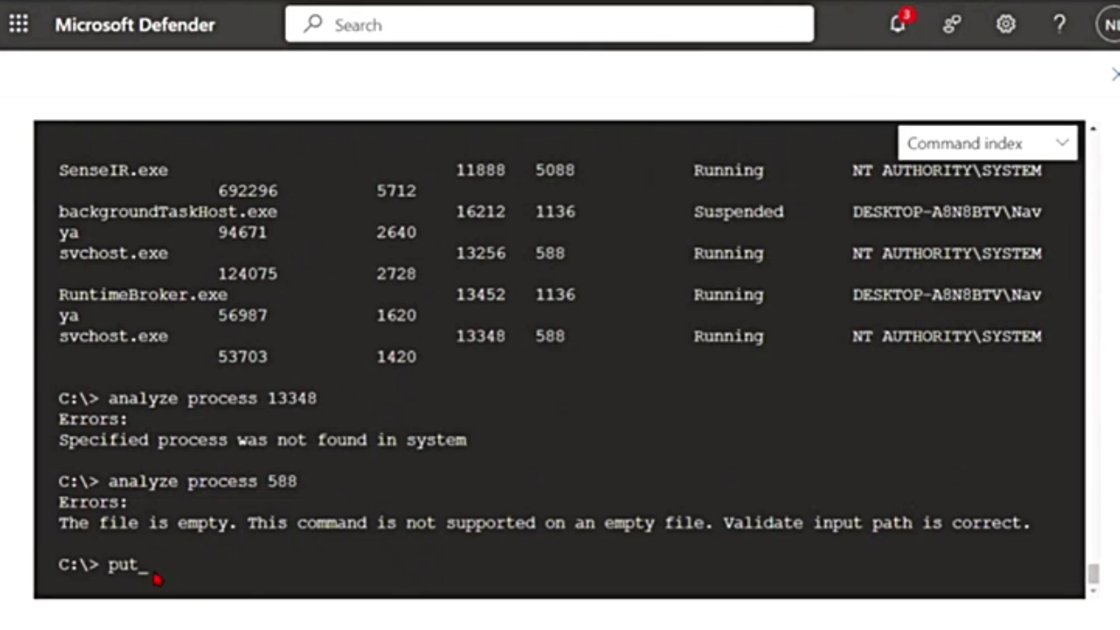
pyautogui.write('file')
# - Run remediate file on the quoted Test.txt path and confirm it was quarantined
pyautogui.press('BackSpace')
pyautogui.press('BackSpace')
pyautogui.press('BackSpace')
pyautogui.press('BackSpace')
pyautogui.press('BackSpace')
pyautogui.press('BackSpace')
pyautogui.press('BackSpace')
pyautogui.write('remediate list')
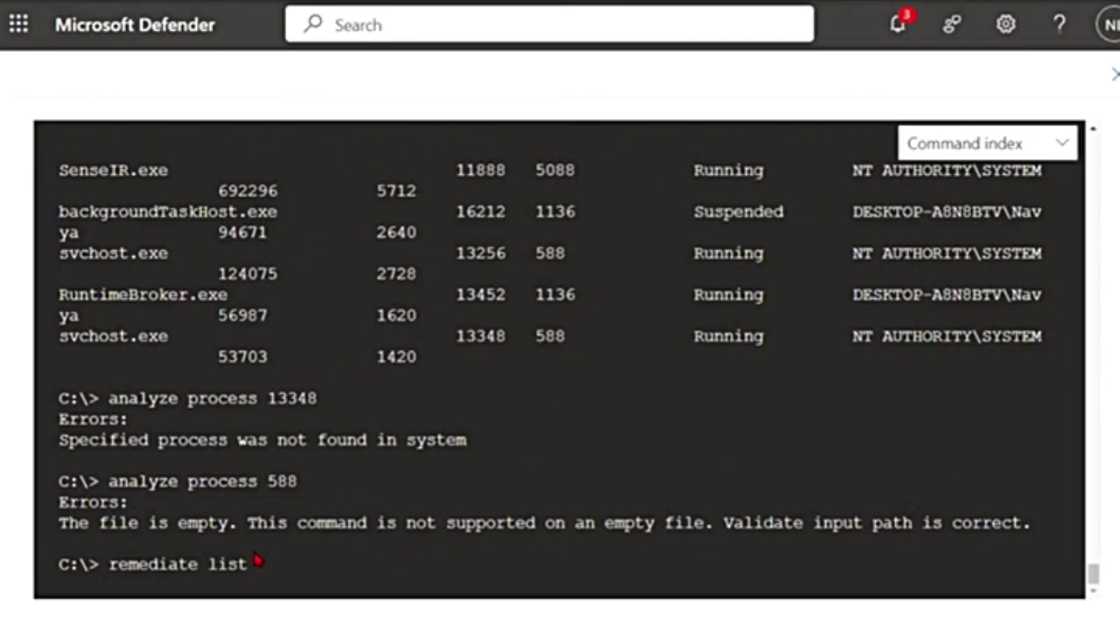
pyautogui.press('BackSpace')
pyautogui.press('BackSpace')
pyautogui.press('BackSpace')
pyautogui.press('BackSpace')
pyautogui.press('BackSpace')
pyautogui.write('file')
pyautogui.write('"C:\\Users\\Navya\\Downloads\\MDE\\New folder/Test.txt"')
pyautogui.press('Return')
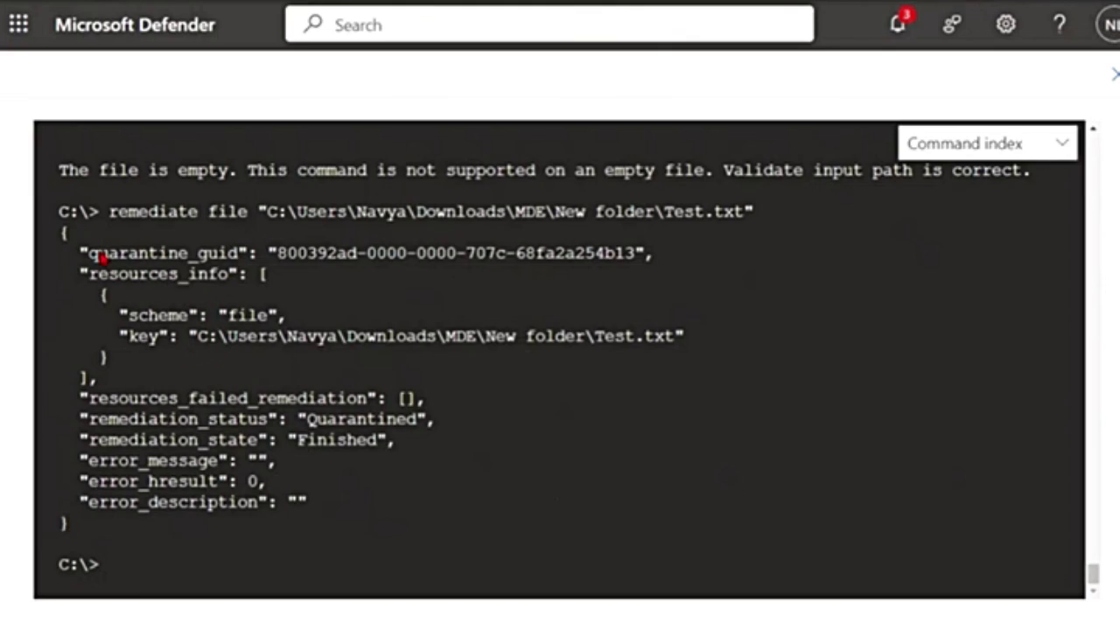
pyautogui.moveTo(91, 254); pyautogui.dragTo(238, 254)
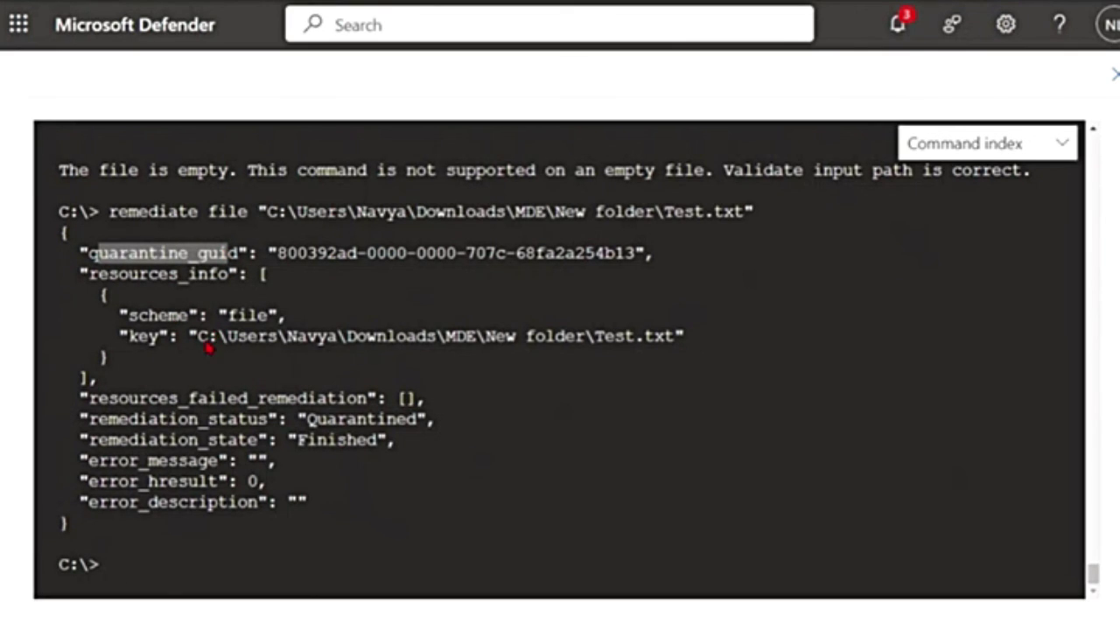
pyautogui.moveTo(208, 337); pyautogui.dragTo(555, 338)
pyautogui.hotkey('alt', 'Tab')
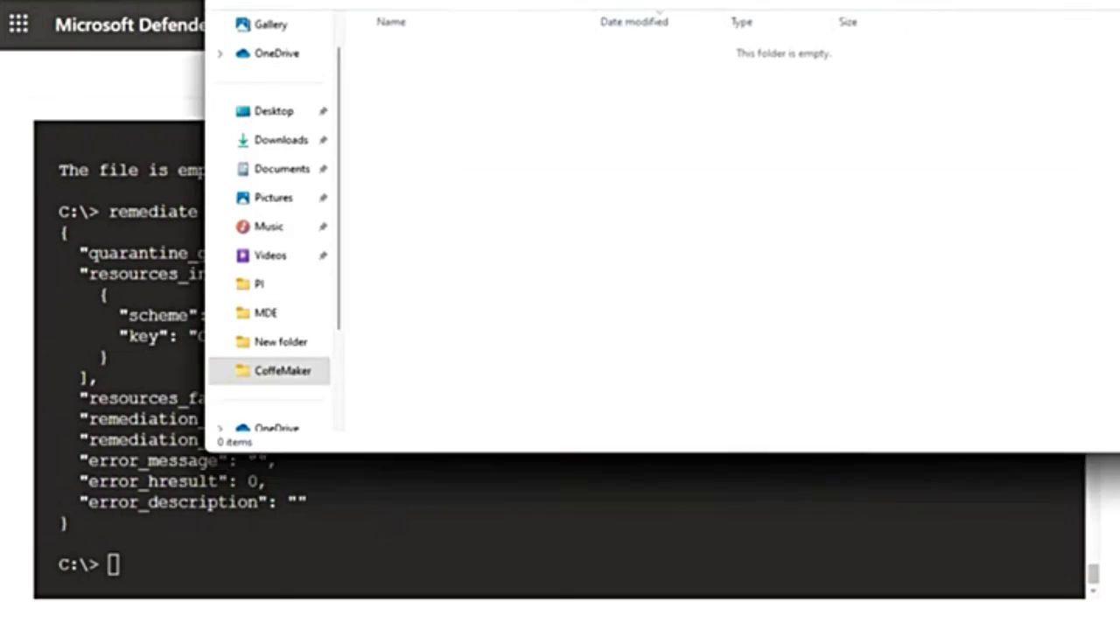
pyautogui.click(444, 35)
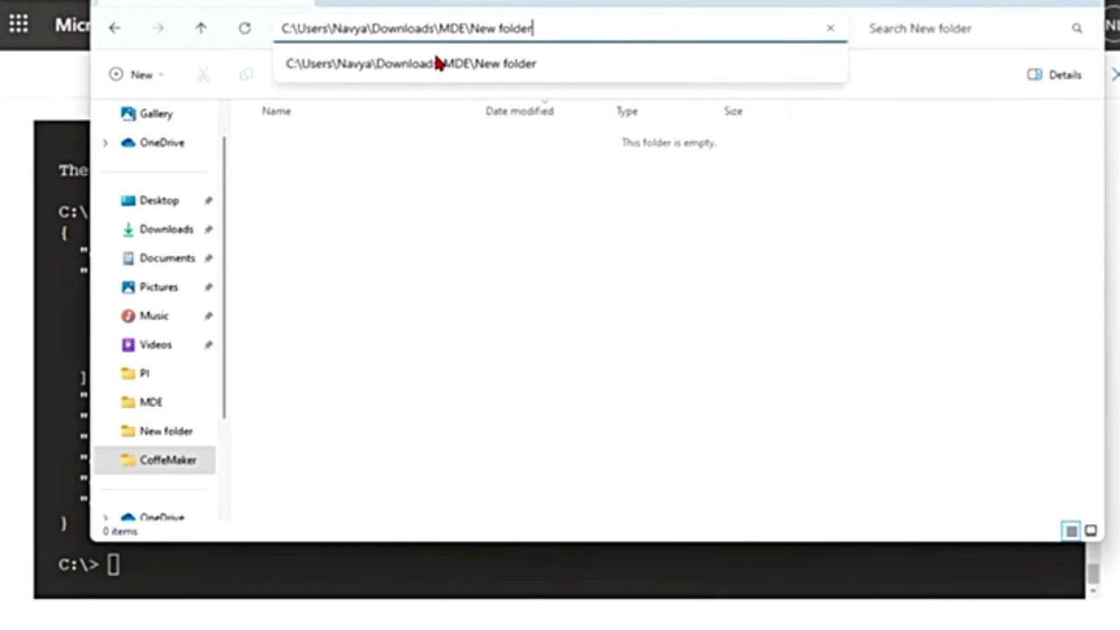
pyautogui.click(299, 196)
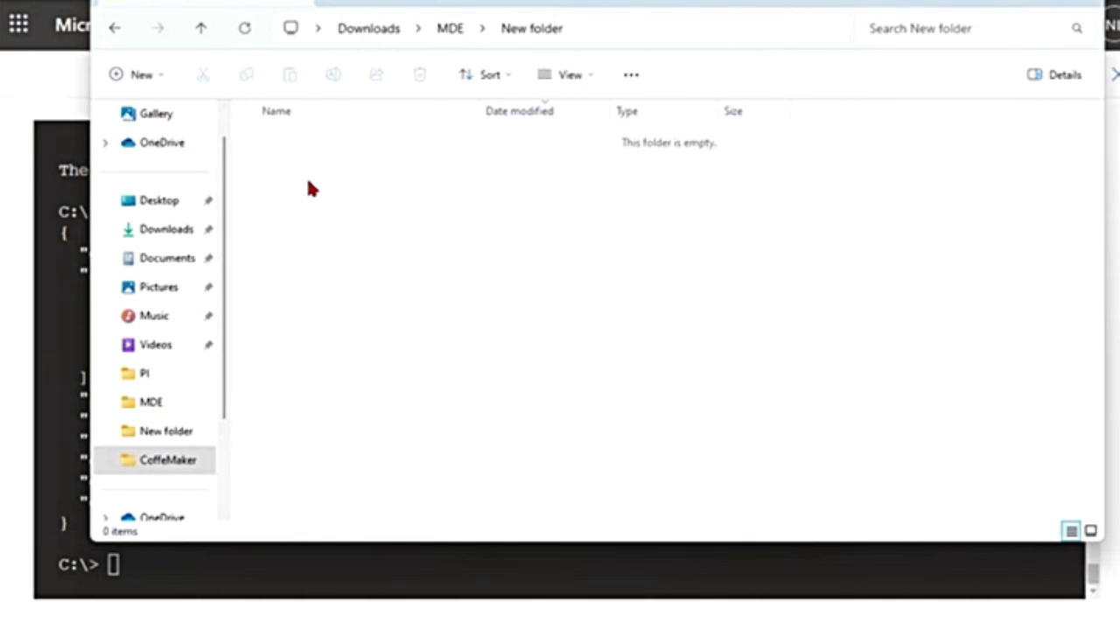
pyautogui.hotkey('alt', 'Tab')
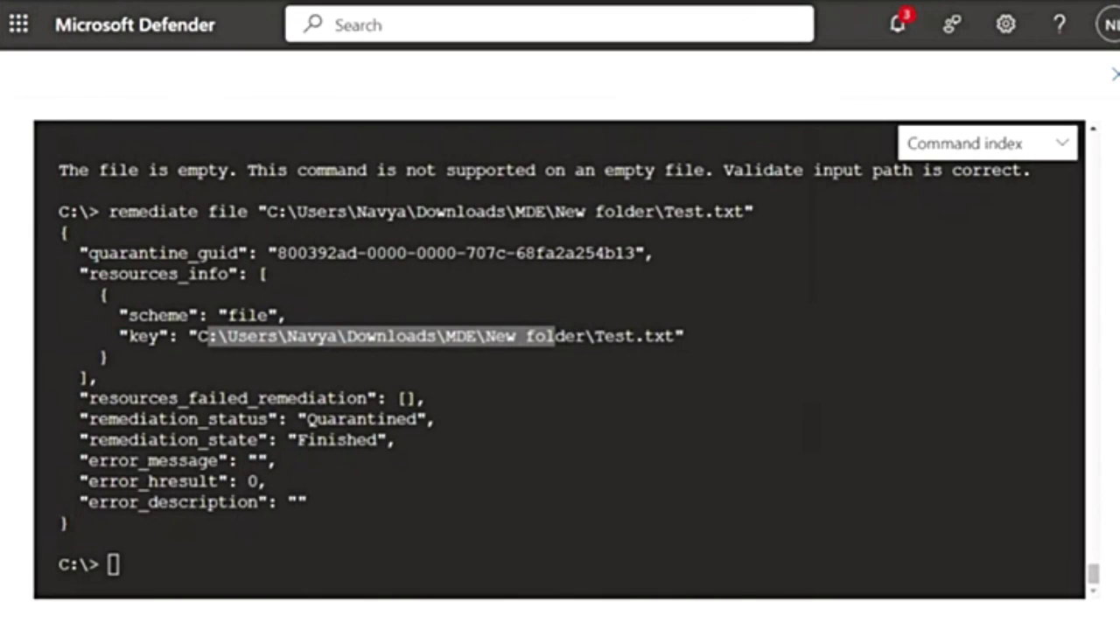
# - Copy the previous remediate file command and paste it at the prompt
pyautogui.click(158, 565)
pyautogui.scroll(2, 289, 483)
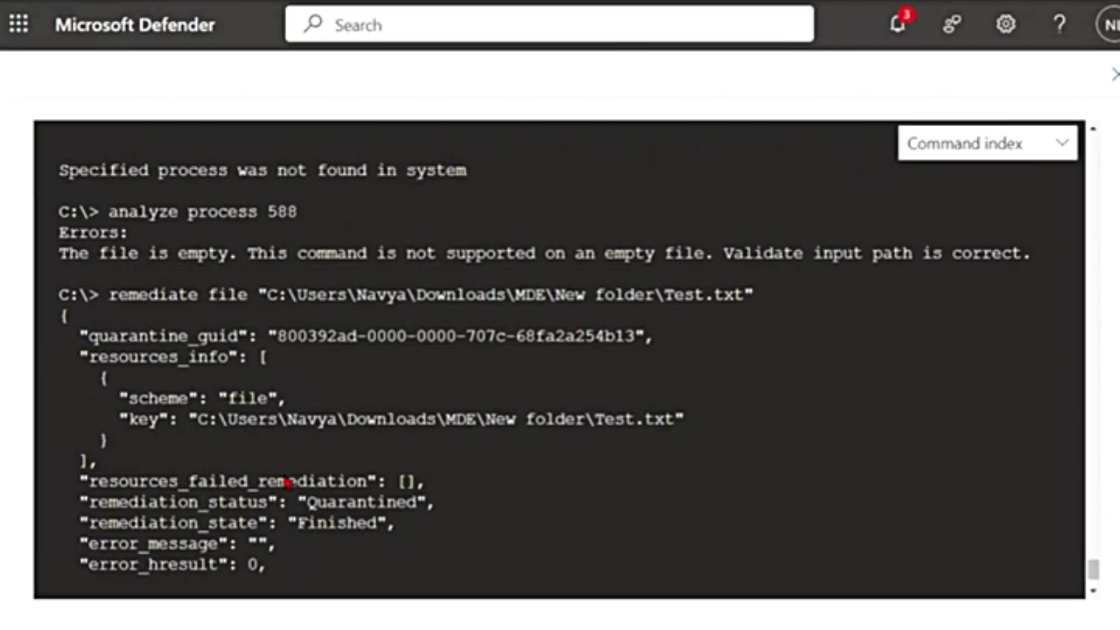
pyautogui.moveTo(110, 296); pyautogui.dragTo(762, 294)
pyautogui.hotkey('ctrl', 'c')
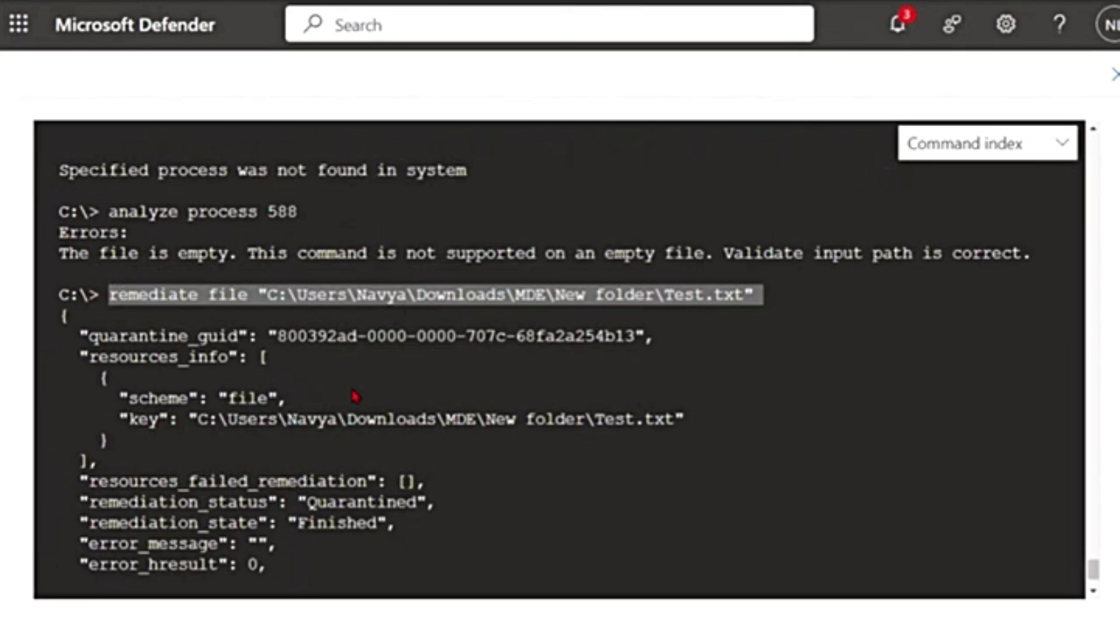
pyautogui.scroll(-2, 287, 534)
pyautogui.scroll(2, 287, 533)
pyautogui.scroll(-2, 287, 534)
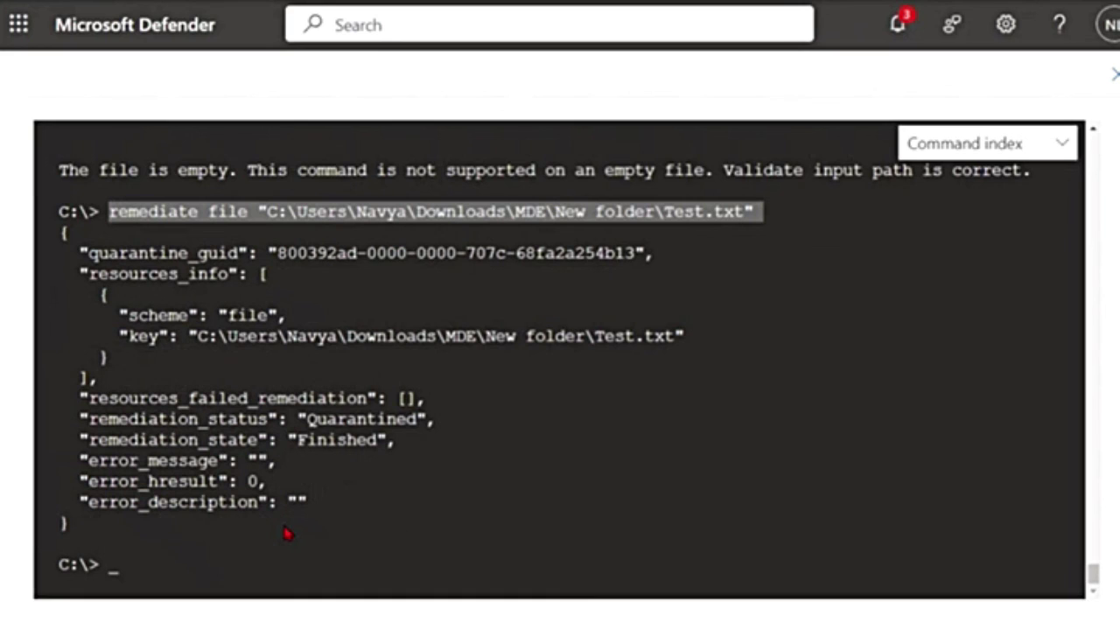
pyautogui.hotkey('ctrl', 'v')
# - Replace 'remediate' with 'undo' in the command and run it
pyautogui.press('Left')
pyautogui.press('Left')
pyautogui.press('Left')
pyautogui.press('Left')
pyautogui.press('Left')
pyautogui.press('Left')
pyautogui.press('Left')
pyautogui.press('Left')
pyautogui.press('Left')
pyautogui.press('Left')
pyautogui.press('Left')
pyautogui.press('Left')
pyautogui.press('Left')
pyautogui.press('Left')
pyautogui.press('Left')
pyautogui.press('Left')
pyautogui.press('Left')
pyautogui.press('Left')
pyautogui.press('Left')
pyautogui.press('Left')
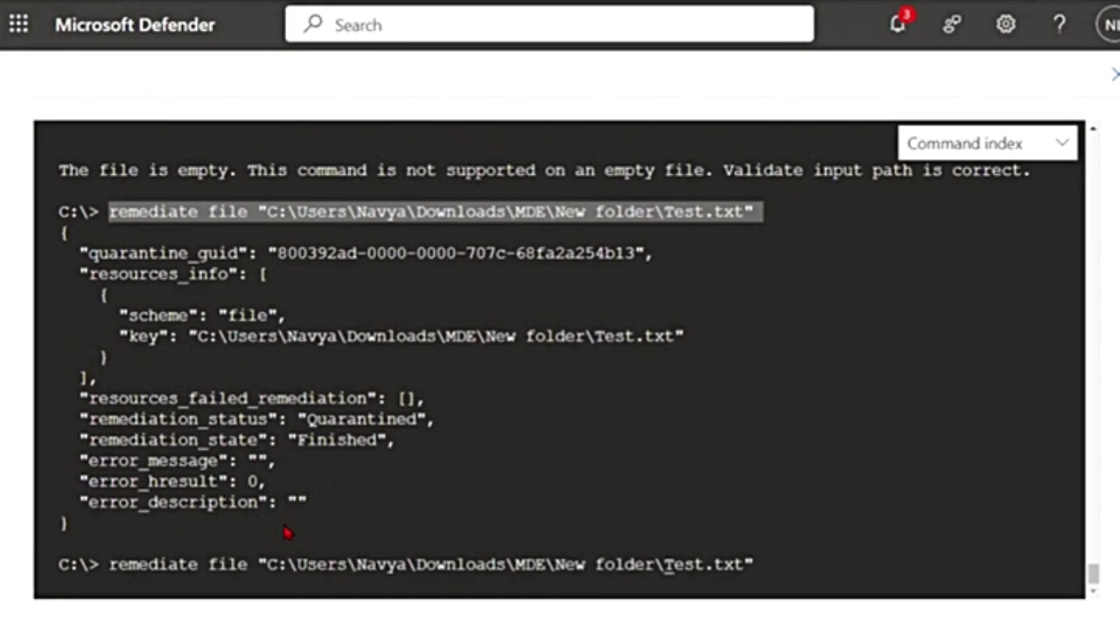
pyautogui.press('Left')
pyautogui.press('Left')
pyautogui.press('Left')
pyautogui.press('Left')
pyautogui.press('Left')
pyautogui.press('Left')
pyautogui.press('Left')
pyautogui.press('Left')
pyautogui.press('Left')
pyautogui.press('Left')
pyautogui.press('Left')
pyautogui.press('Left')
pyautogui.press('Left')
pyautogui.press('Left')
pyautogui.press('Left')
pyautogui.press('Left')
pyautogui.press('Left')
pyautogui.press('Left')
pyautogui.press('Left')
pyautogui.press('Left')
pyautogui.press('Delete')
pyautogui.press('Delete')
pyautogui.press('Delete')
pyautogui.press('Delete')
pyautogui.press('BackSpace')
pyautogui.press('BackSpace')
pyautogui.press('BackSpace')
pyautogui.write('undo')
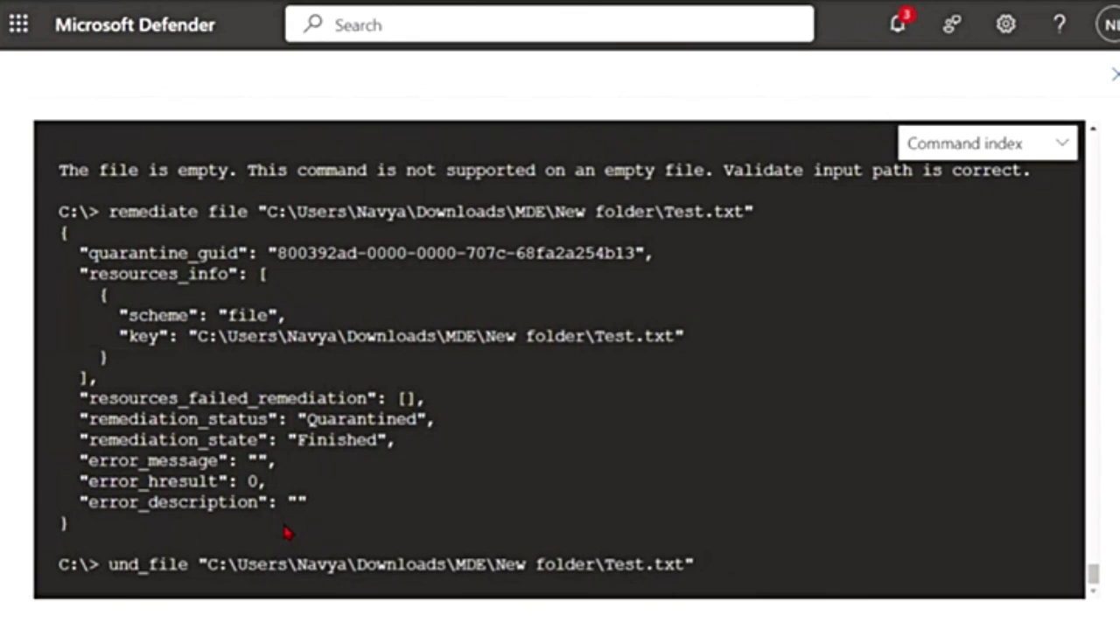
pyautogui.press('Return')
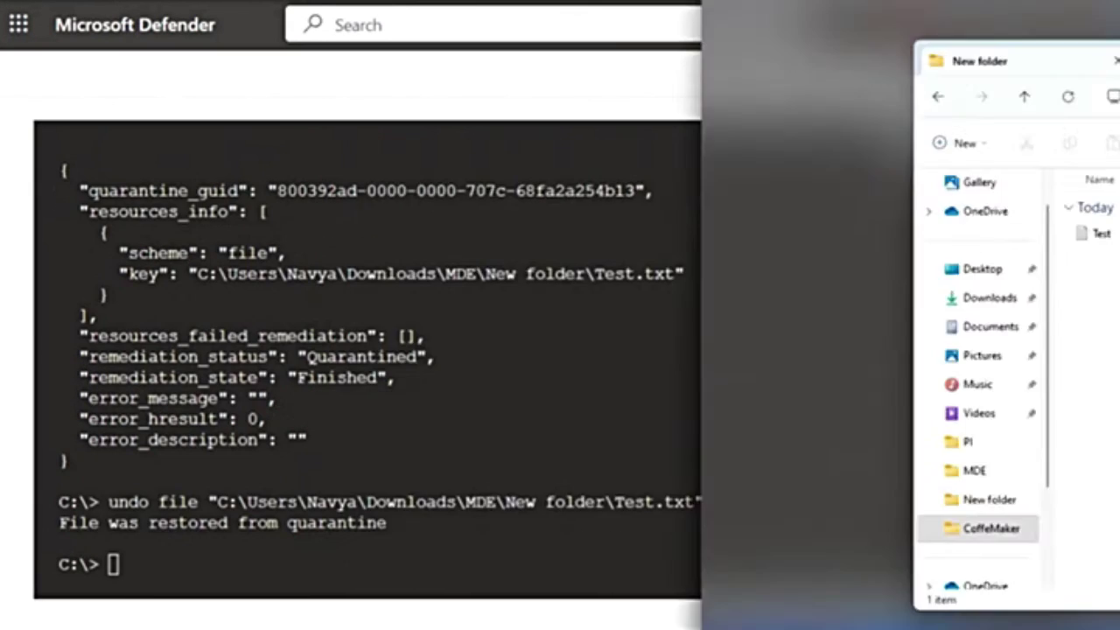
# - Move the File Explorer window showing Test.txt in New folder into view
pyautogui.moveTo(1119, 40); pyautogui.dragTo(620, 82)
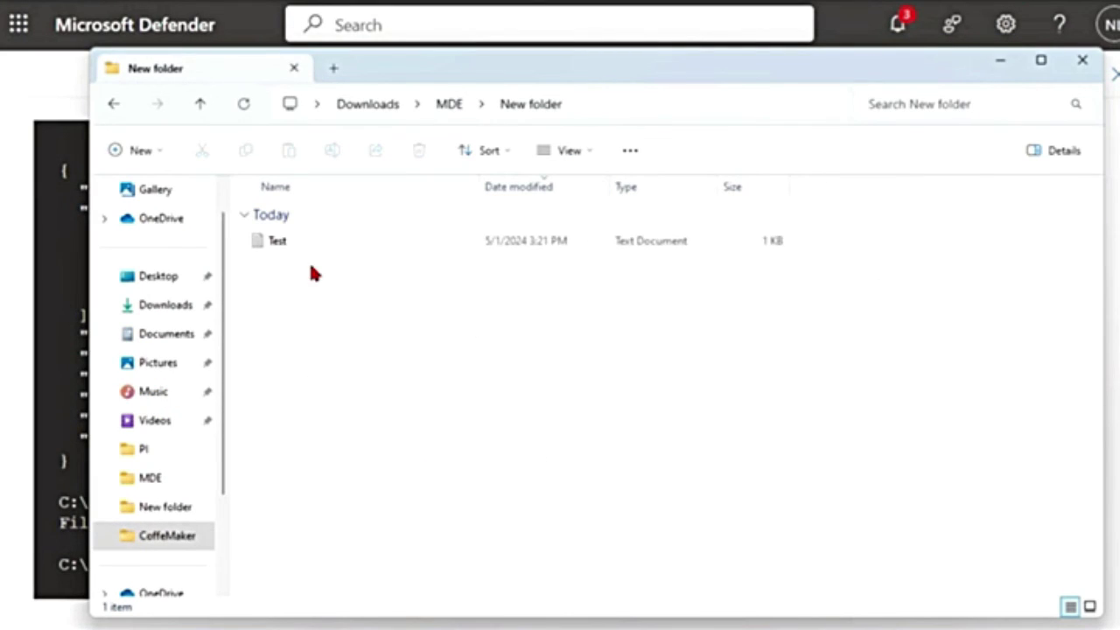